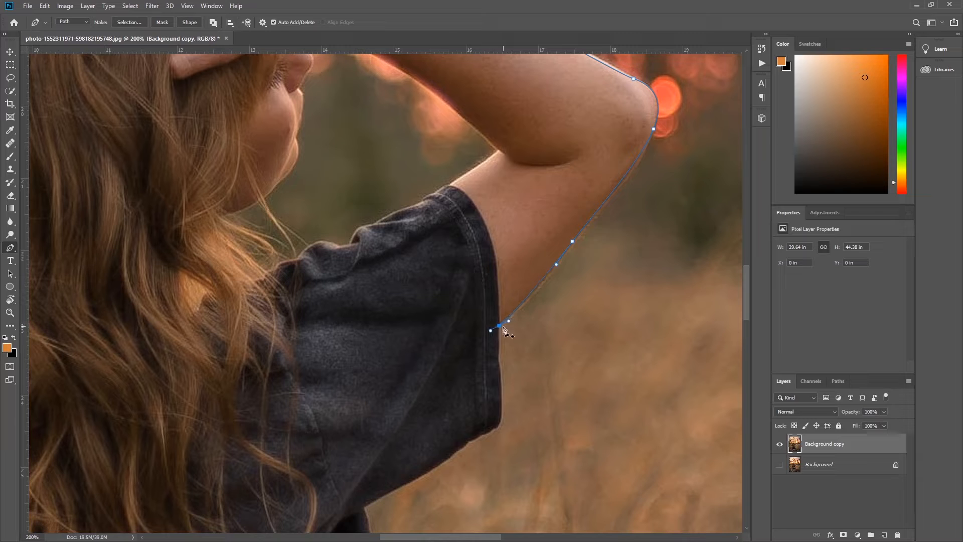
Continue the pen path around the raised arm's sleeve cuff and along the sleeve's lower edge
click(498, 363)
drag(500, 423, 496, 430)
click(472, 440)
drag(453, 464, 593, 275)
Trace the path down the right side of the woman's shirt to the corner of its hem
mouse_move(504, 317)
mouse_down()
mouse_move(492, 322)
mouse_move(456, 162)
mouse_move(504, 331)
mouse_up()
click(506, 335)
click(520, 369)
click(527, 393)
drag(527, 393, 499, 400)
Extend the path along the shirt hem and down the bare waist to the jeans' waistband
click(477, 410)
click(419, 427)
click(398, 432)
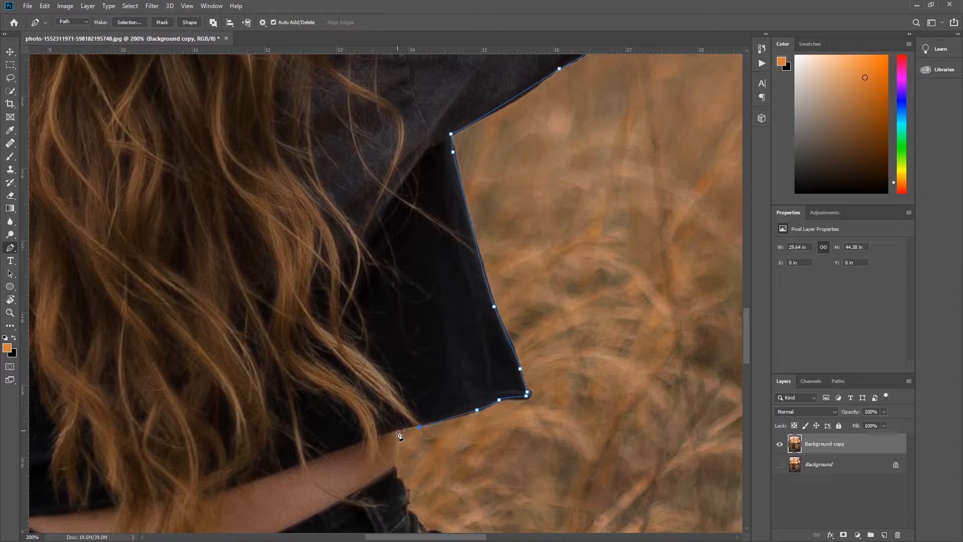
click(397, 479)
drag(398, 482, 417, 306)
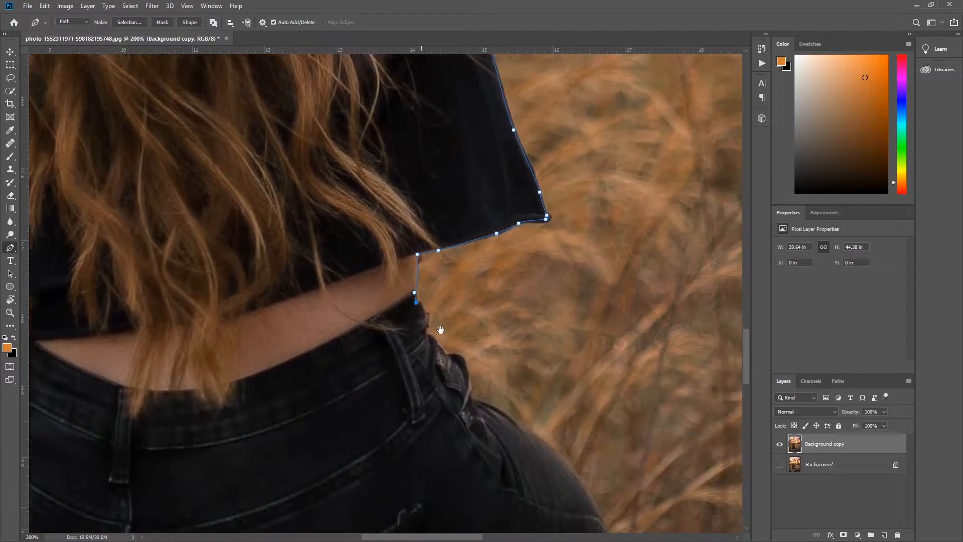
Trace the path around the jeans' waistband details and the right hip down to the log
click(447, 355)
click(468, 370)
click(471, 403)
click(509, 412)
click(535, 436)
click(562, 459)
click(574, 473)
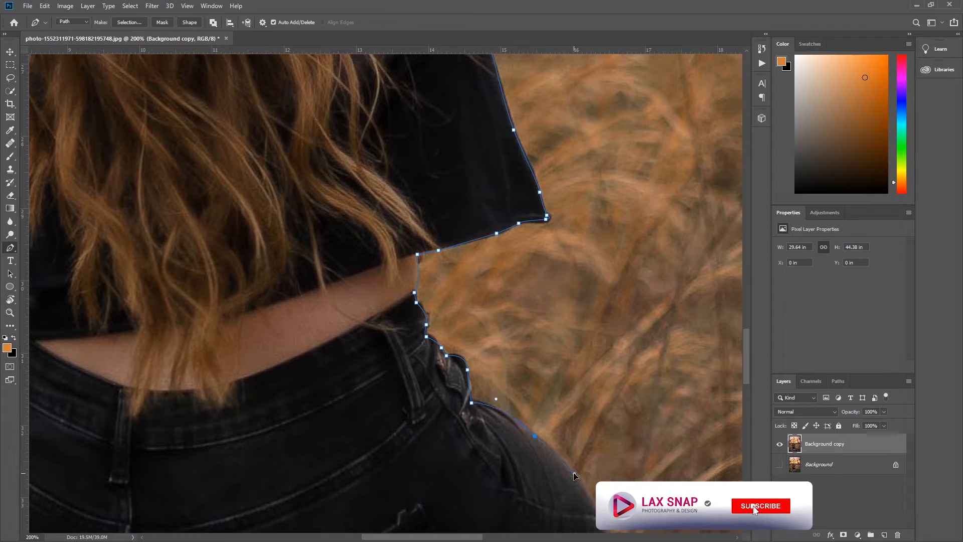
drag(606, 530, 504, 207)
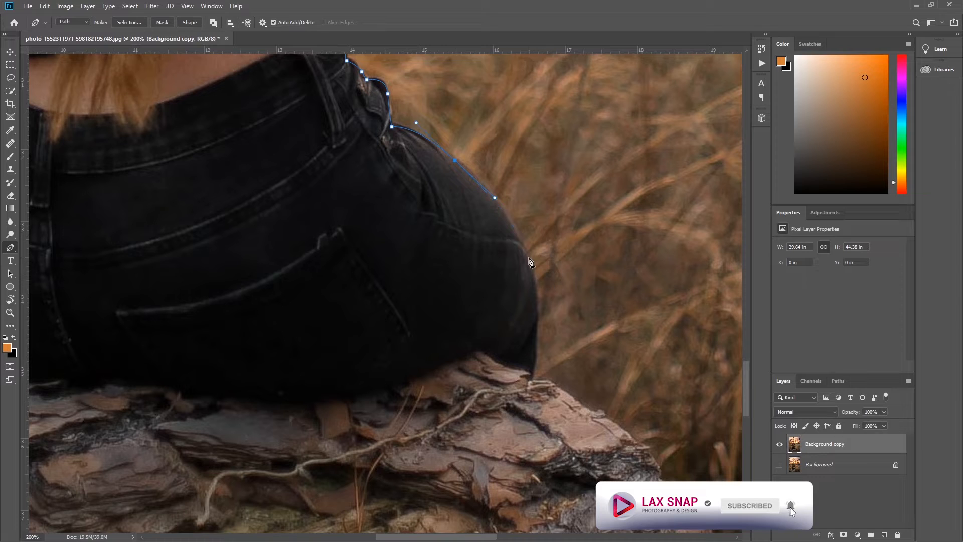
click(531, 383)
drag(532, 383, 464, 263)
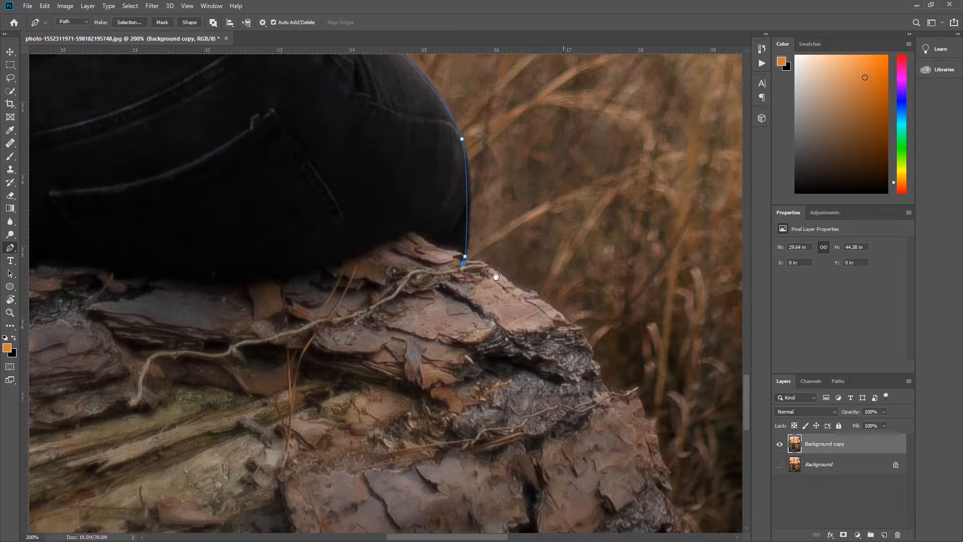
Trace the path along the log's rough right end down past the photo's bottom edge
mouse_move(516, 291)
mouse_down()
mouse_move(558, 316)
mouse_move(592, 367)
mouse_up()
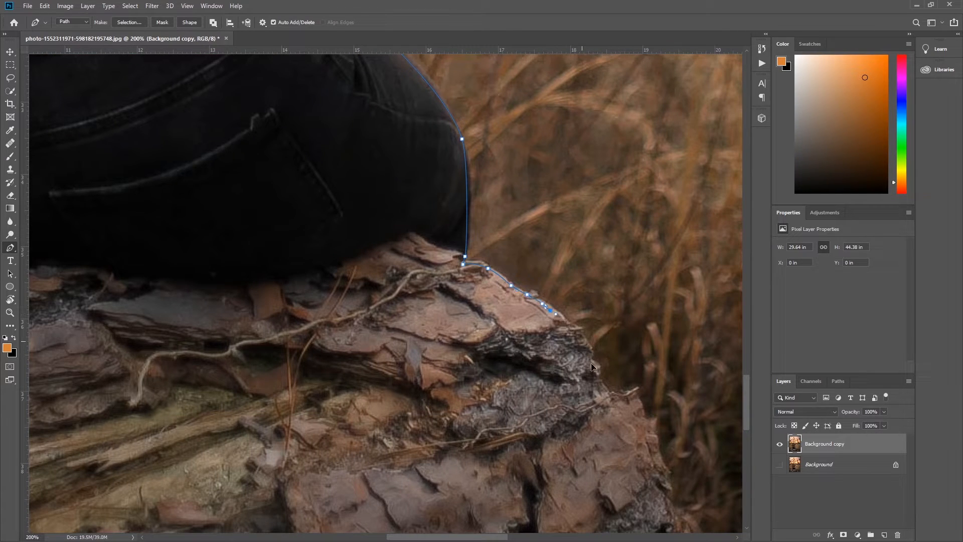
drag(642, 400, 664, 450)
mouse_move(674, 485)
mouse_down()
mouse_move(644, 259)
mouse_move(667, 281)
mouse_up()
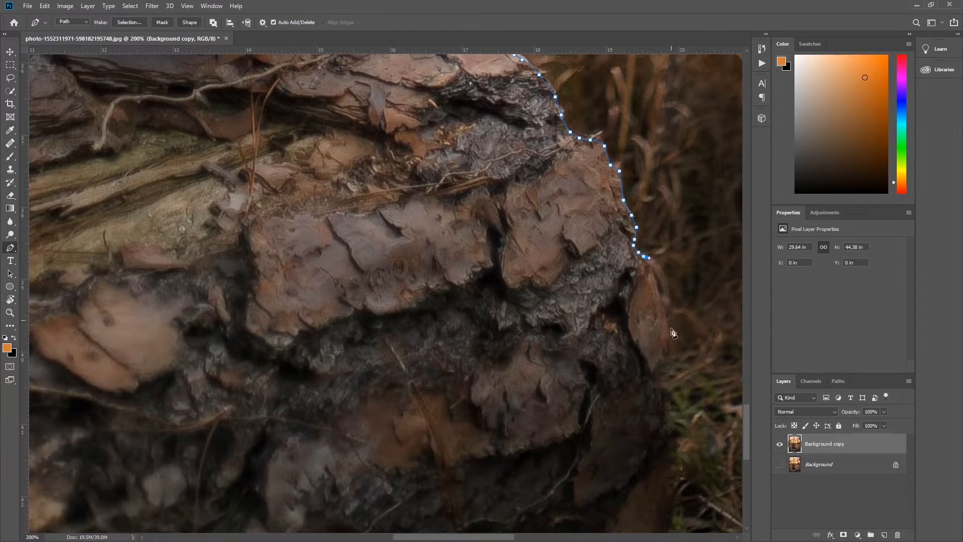
mouse_move(677, 419)
mouse_down()
mouse_move(663, 397)
mouse_move(678, 444)
mouse_up()
drag(625, 411, 592, 242)
mouse_move(644, 281)
mouse_down()
mouse_move(639, 362)
mouse_move(652, 402)
mouse_move(635, 404)
mouse_move(629, 434)
mouse_up()
click(581, 503)
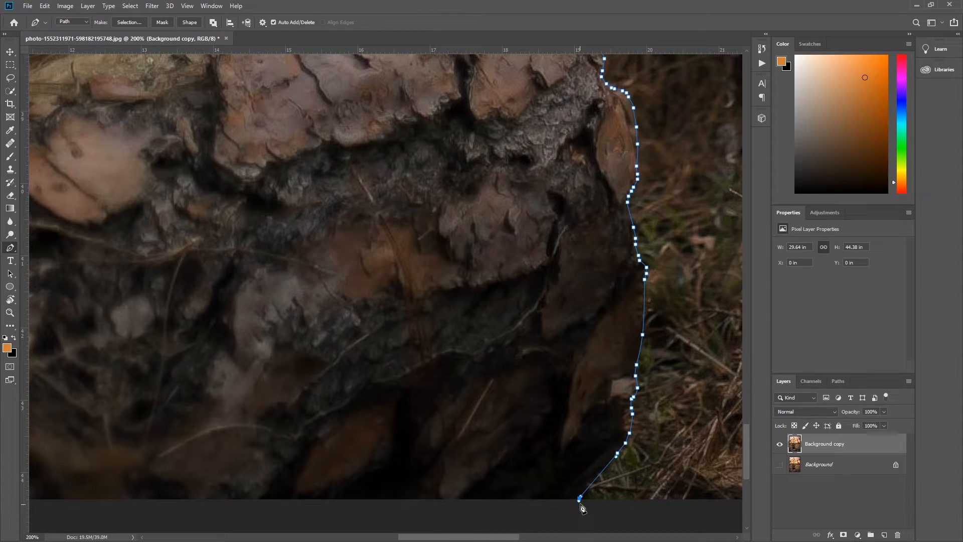
key(ctrl+minus)
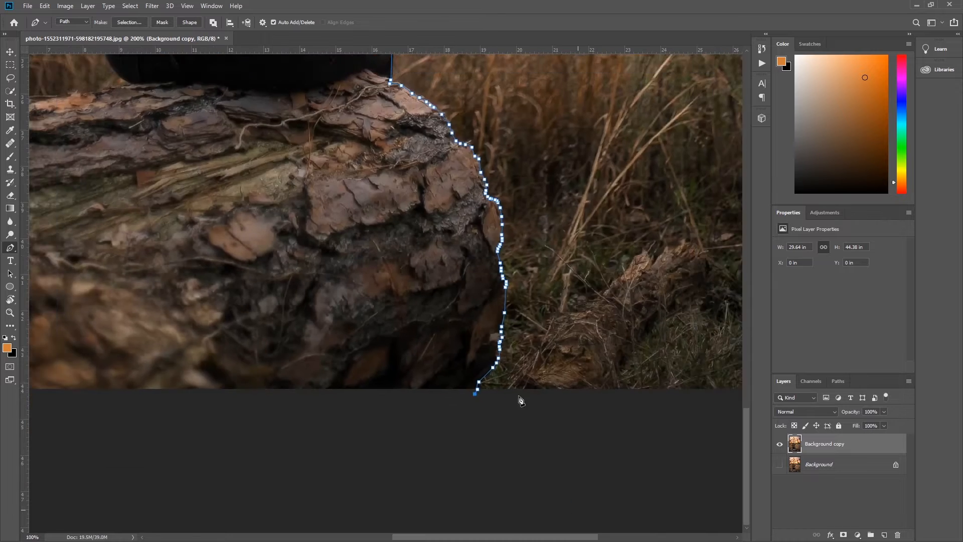
Carry the path outside the canvas below the photo and up its left side to the log's level
key(ctrl+minus)
drag(301, 386, 654, 402)
click(362, 458)
click(351, 301)
click(383, 217)
key(ctrl+plus)
key(ctrl+plus)
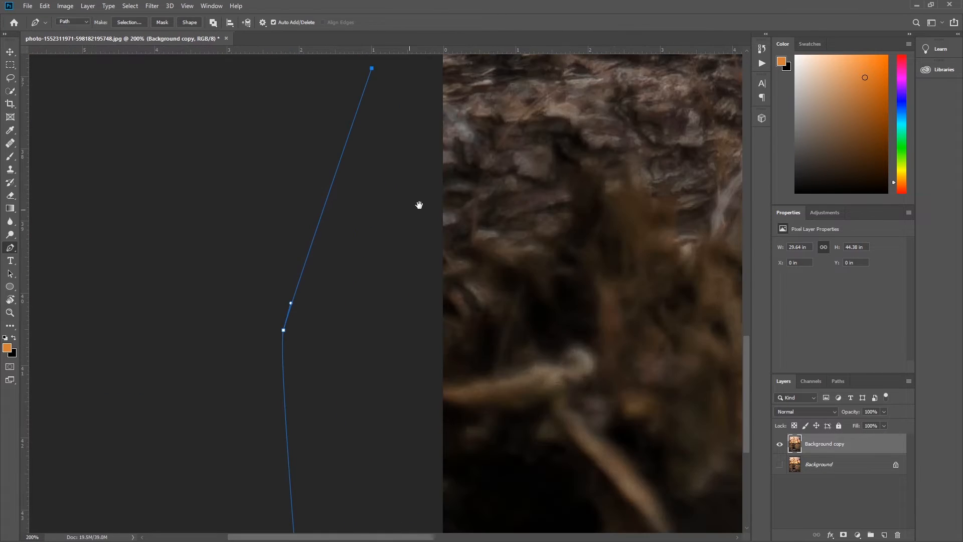
drag(403, 214, 272, 501)
Bring the path back into the photo and trace the first part of the log's top edge from the left
click(312, 329)
click(322, 320)
click(347, 313)
click(355, 313)
click(359, 305)
click(372, 306)
click(388, 303)
click(399, 302)
drag(445, 326, 275, 370)
Continue the path along the log's top edge and up the side of the broken branch stub
click(254, 350)
click(260, 353)
click(270, 353)
click(277, 353)
click(311, 355)
click(323, 350)
click(327, 347)
click(328, 326)
click(335, 322)
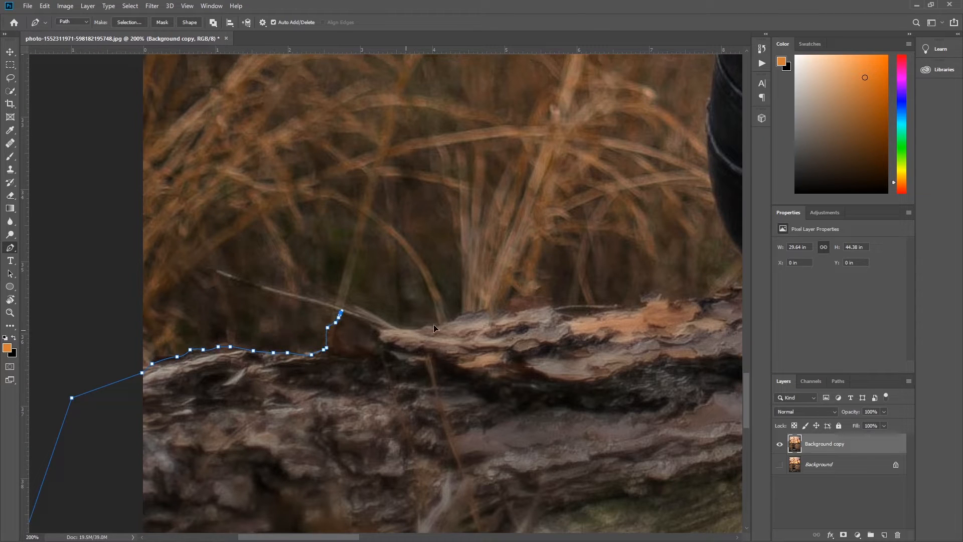
Trace the rest of the log's upper edge from the branch stub to the base of the jeans
click(470, 312)
click(475, 311)
click(481, 311)
mouse_move(555, 311)
mouse_down()
mouse_move(508, 325)
mouse_move(370, 328)
mouse_up()
click(372, 333)
click(383, 334)
click(394, 333)
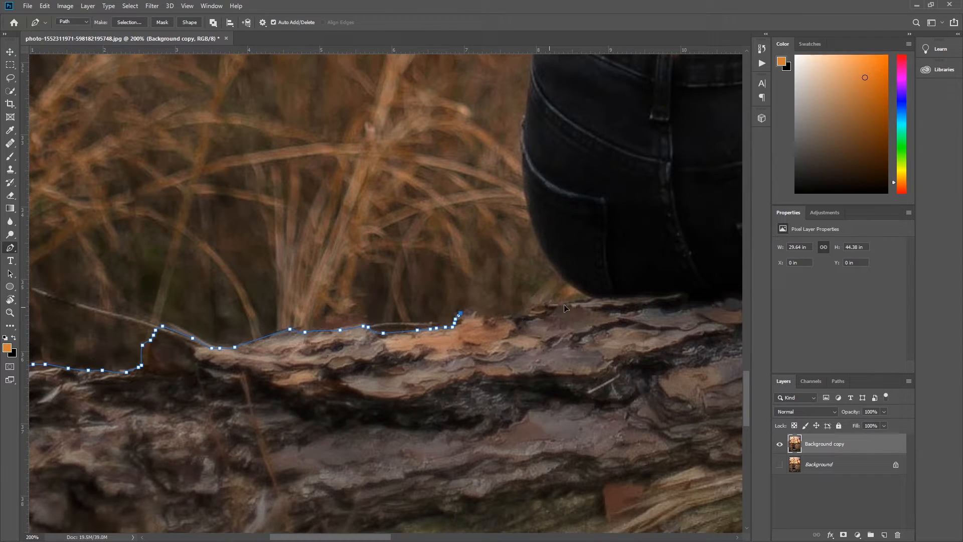
mouse_move(568, 298)
mouse_down()
mouse_move(487, 374)
mouse_move(384, 384)
mouse_up()
click(325, 405)
click(331, 403)
click(380, 390)
click(412, 384)
Trace the path up the left hip of the jeans and past the waistband onto the shirt
drag(339, 256, 338, 157)
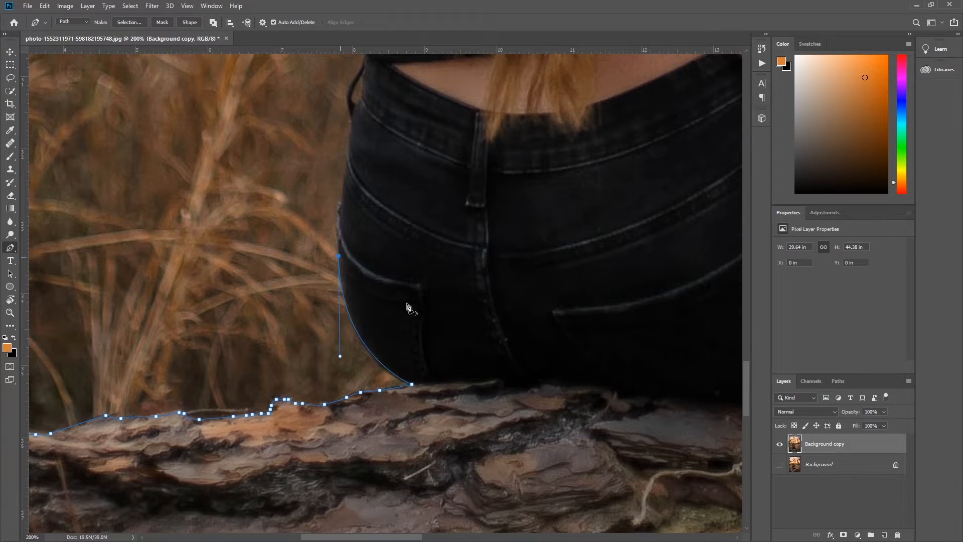
drag(408, 307, 406, 449)
click(337, 360)
drag(343, 330, 343, 322)
drag(359, 211, 428, 399)
click(359, 161)
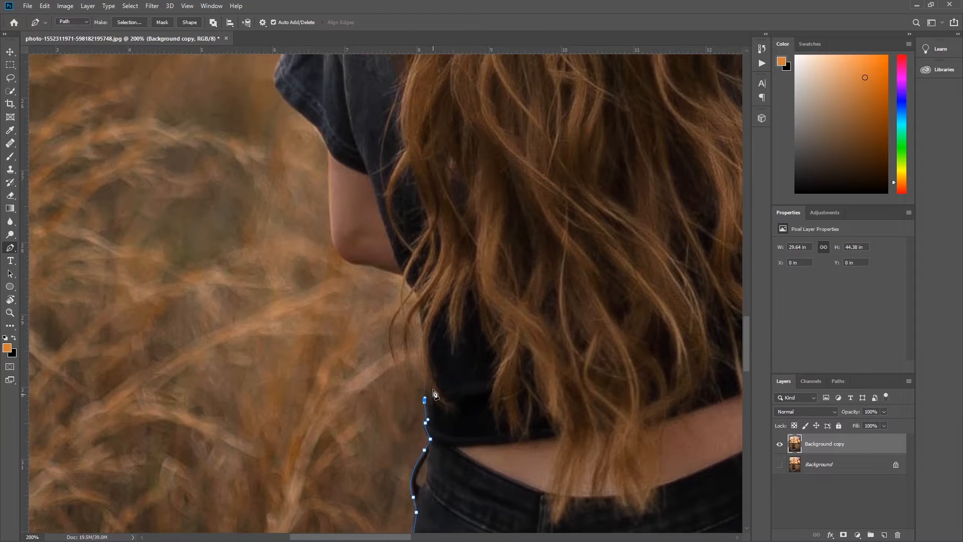
Extend the path around the left elbow and up the outer edge of the left sleeve
click(418, 298)
drag(403, 275, 334, 252)
drag(331, 156, 541, 434)
drag(543, 320, 442, 457)
drag(442, 408, 445, 406)
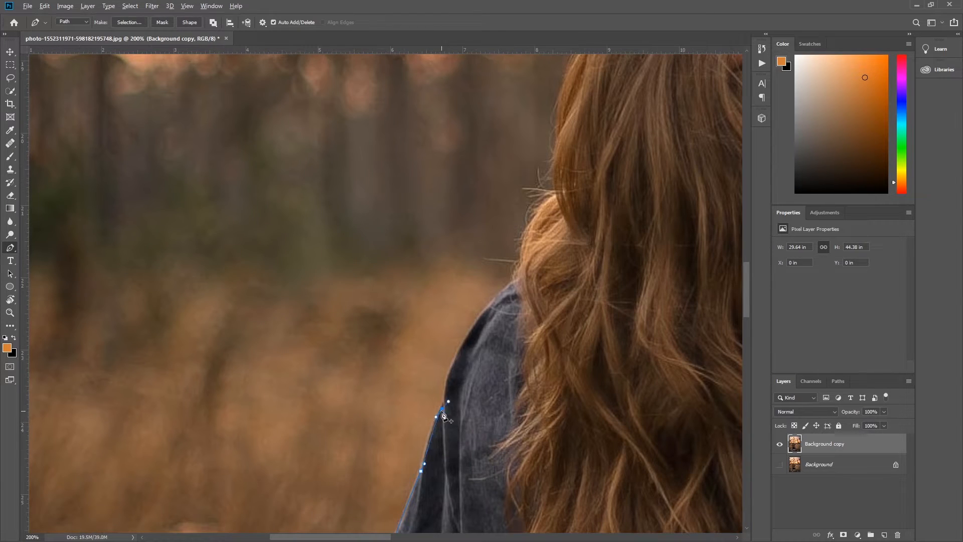
Trace the path over the left shoulder and up the outer edge of the hair
click(463, 341)
drag(512, 284, 527, 279)
click(552, 196)
drag(557, 151, 482, 378)
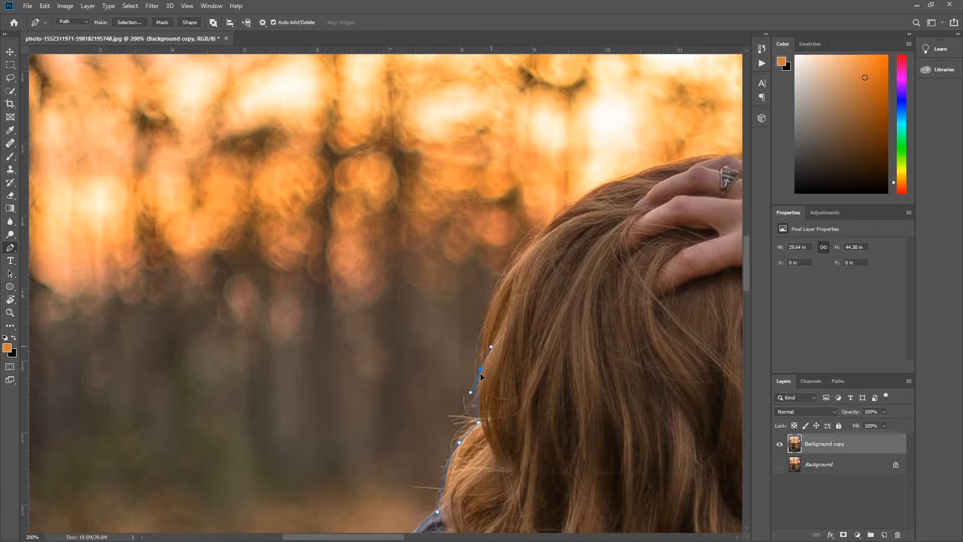
Trace the path over the top of the head and along the hand, closing it at its starting point
drag(607, 183, 633, 172)
drag(670, 215, 458, 331)
drag(434, 287, 445, 284)
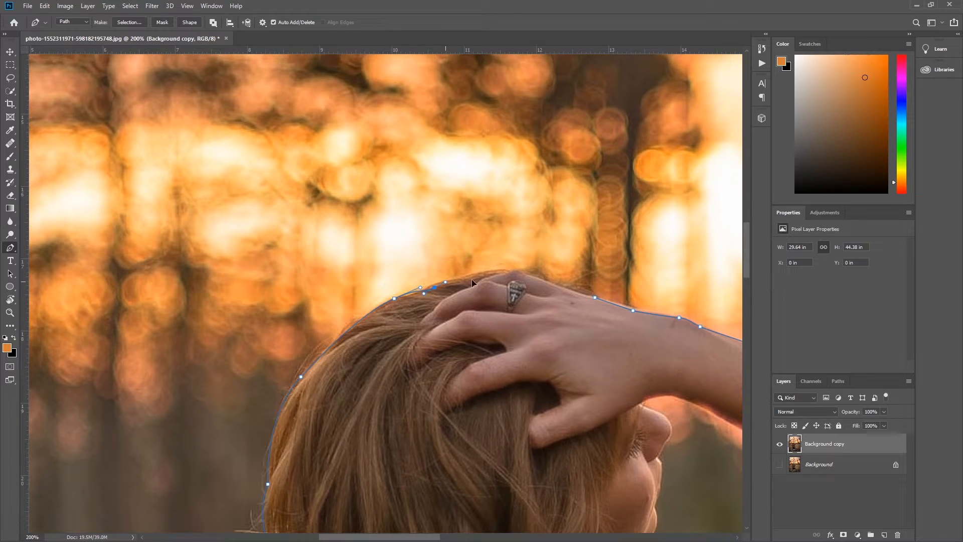
drag(508, 271, 520, 274)
click(530, 276)
drag(585, 296, 591, 295)
drag(555, 389, 484, 231)
Convert the closed path to a selection and add it as a layer mask on the Background copy layer
key(ctrl+Return)
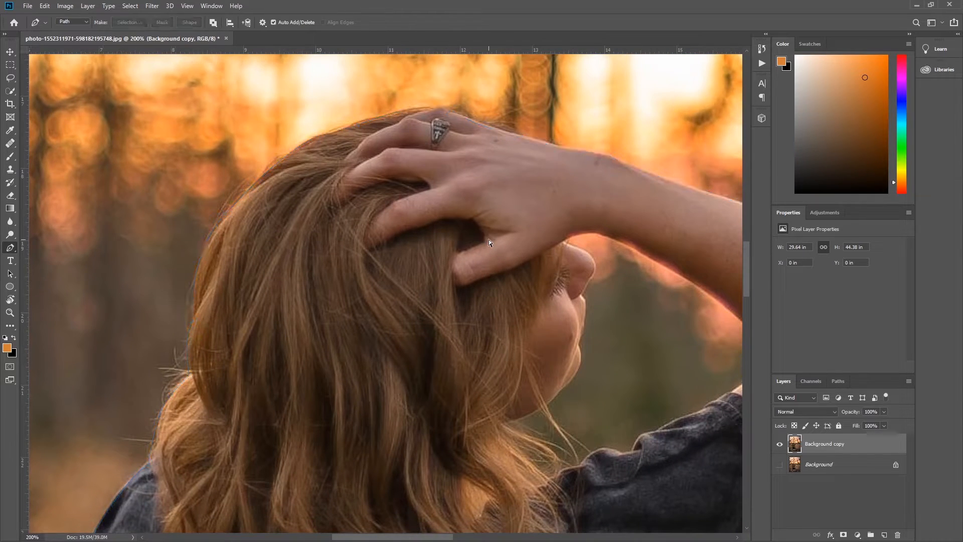
key(ctrl+minus)
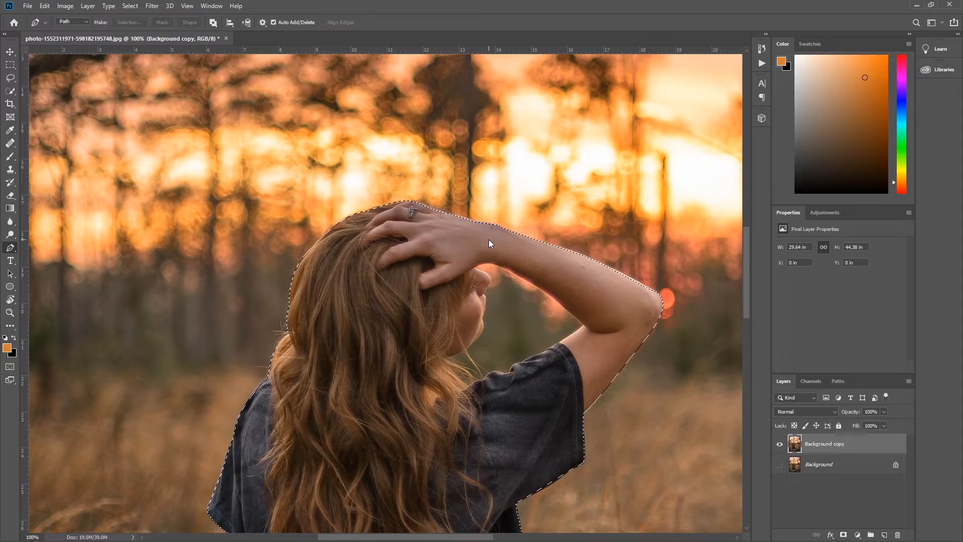
click(842, 536)
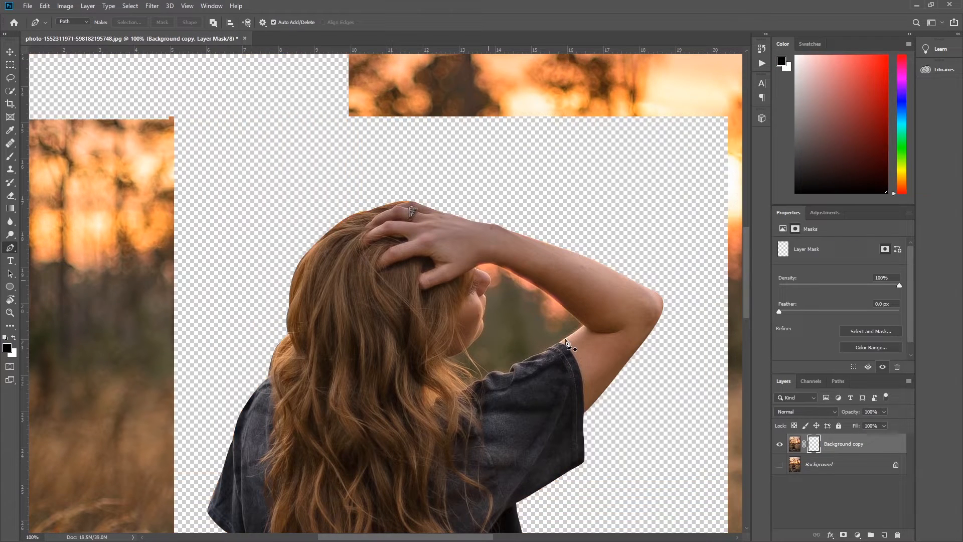
Start a pen path in the background gap beside the face, following the forearm's underside and the sleeve's top edge
key(ctrl+plus)
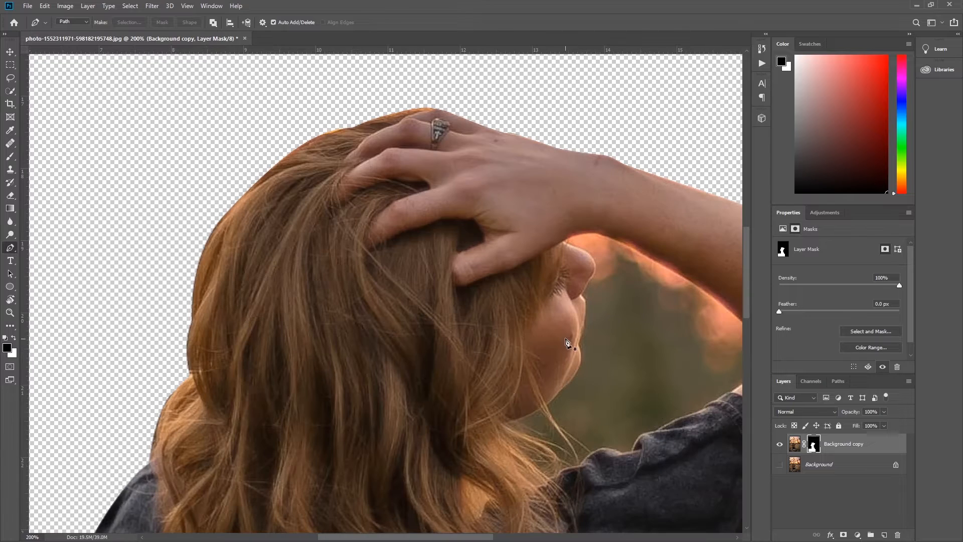
drag(518, 308, 425, 334)
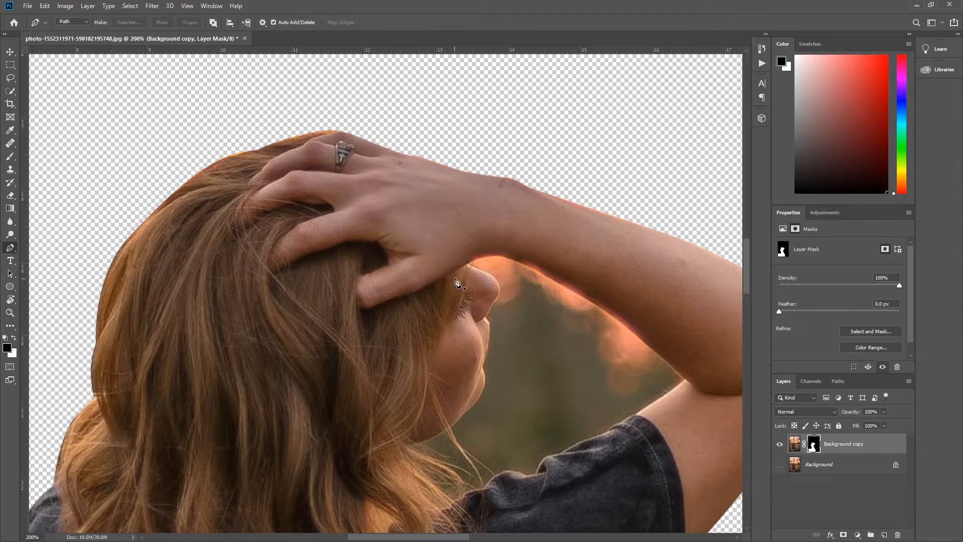
click(464, 264)
drag(508, 256, 540, 270)
click(637, 415)
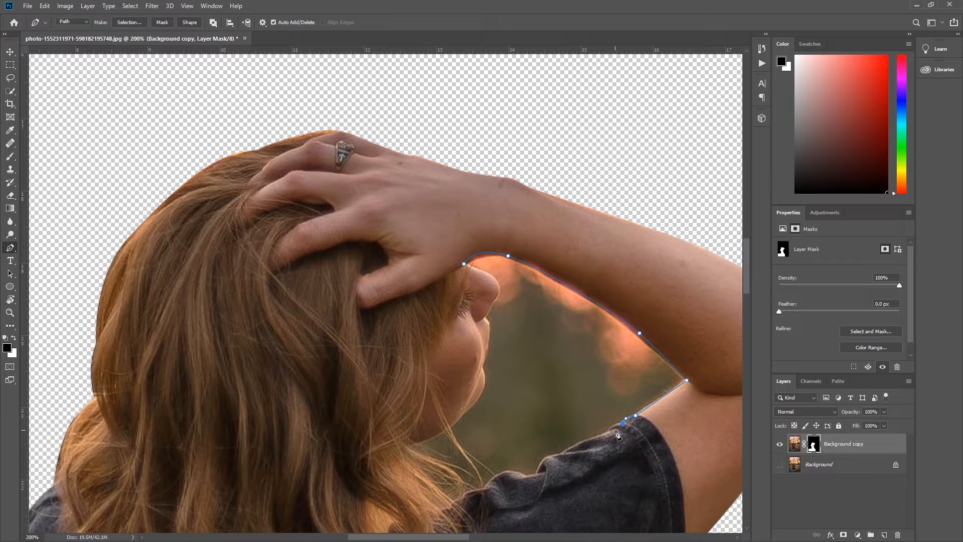
drag(580, 446, 562, 455)
Continue the gap's path along the shoulder, the hair and the face profile to close it, undoing a misplaced point
click(519, 476)
click(501, 474)
click(489, 489)
click(461, 497)
click(453, 501)
click(438, 435)
drag(482, 348, 488, 352)
key(ctrl+z)
Convert the gap's path to a selection and paint it black on the layer mask to hide the background
key(ctrl+Return)
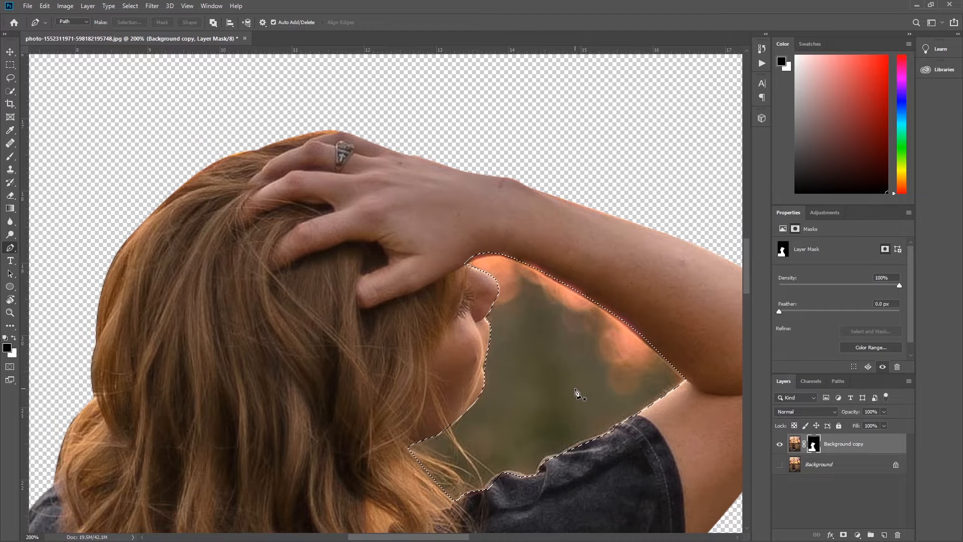
key(b)
mouse_move(516, 477)
mouse_down()
mouse_move(612, 398)
mouse_move(683, 387)
mouse_move(477, 276)
mouse_move(611, 300)
mouse_up()
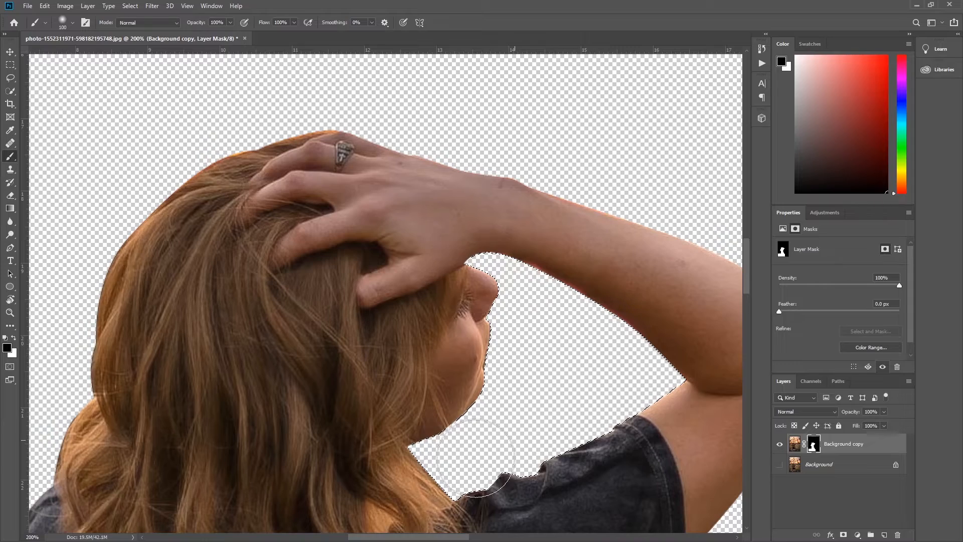
Open the Select and Mask workspace for the Background copy layer mask
key(ctrl+minus)
key(ctrl+minus)
key(ctrl+minus)
click(10, 78)
click(8, 66)
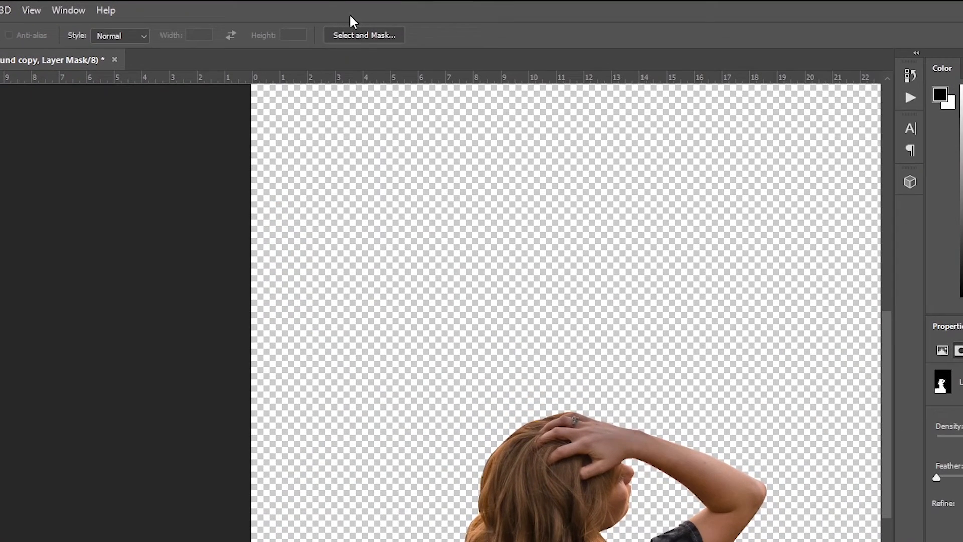
click(357, 37)
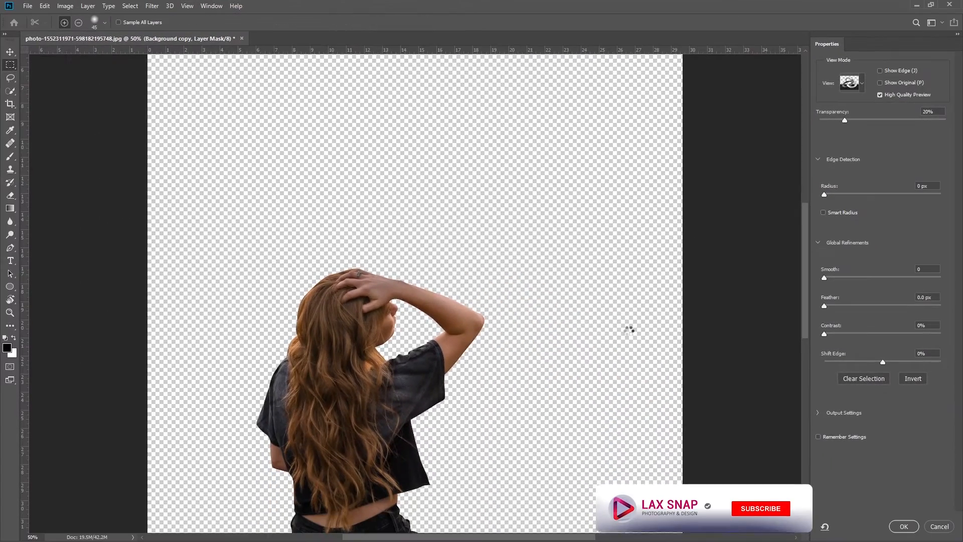
Brush along the left edge of the hair beside the head, finishing with the Refine Edge Brush, to recover fine strands
key(ctrl+plus)
key(ctrl+plus)
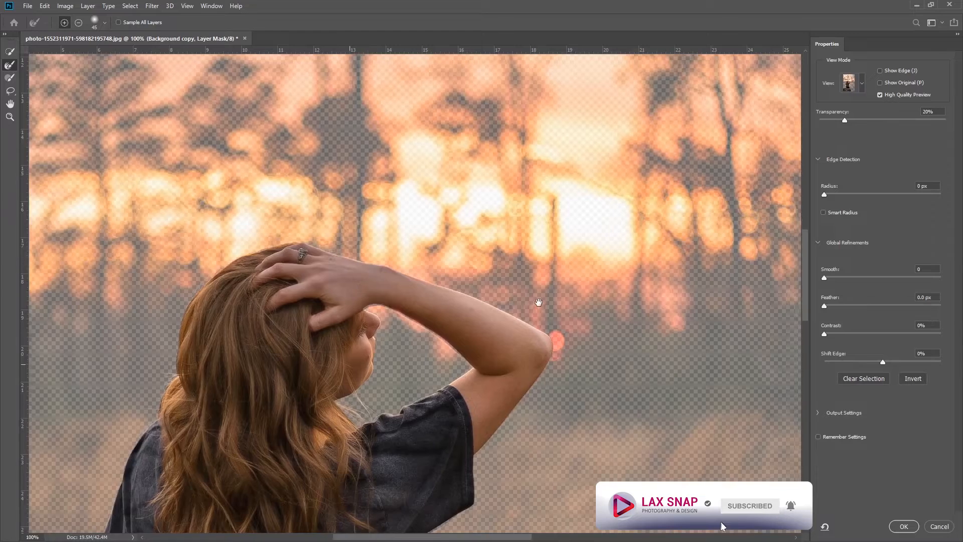
drag(349, 365, 539, 302)
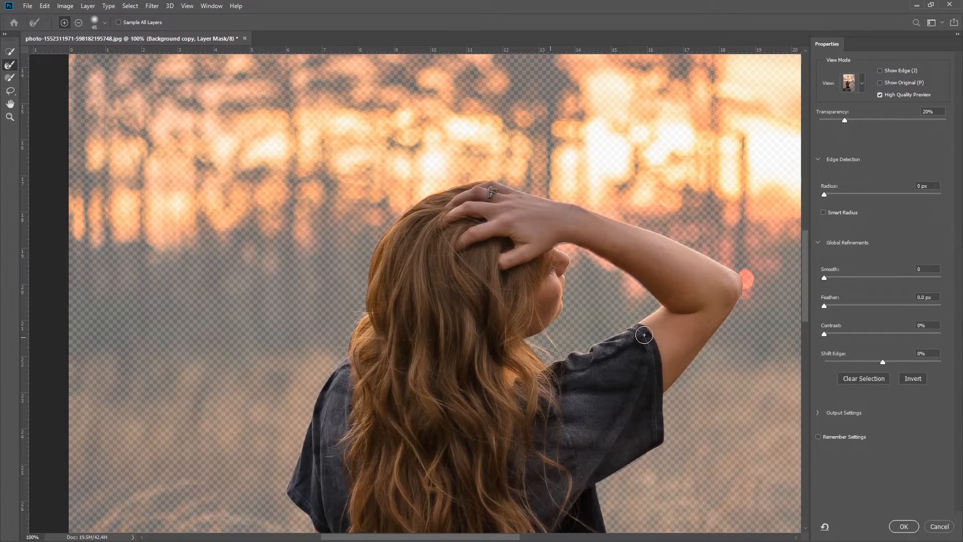
key(ctrl+plus)
drag(568, 353, 504, 333)
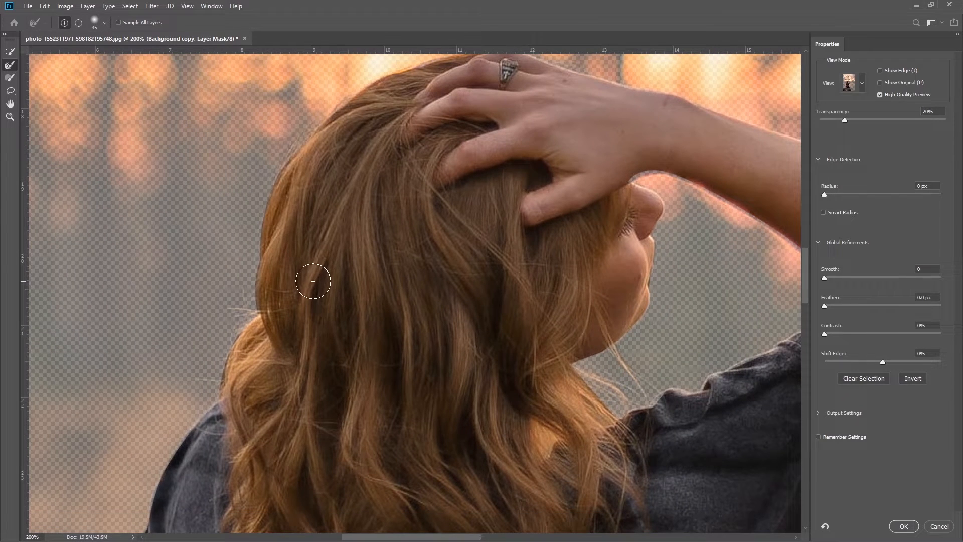
click(10, 79)
mouse_move(311, 137)
mouse_down()
mouse_move(279, 171)
mouse_move(248, 323)
mouse_move(263, 308)
mouse_up()
click(10, 65)
mouse_move(293, 141)
mouse_down()
mouse_move(281, 151)
mouse_move(255, 246)
mouse_move(205, 324)
mouse_up()
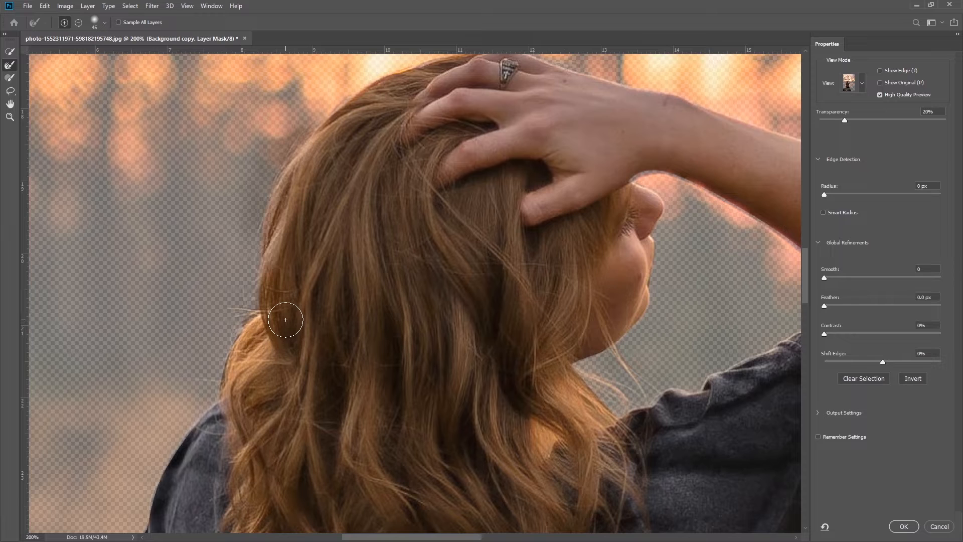
Reduce the refine brush size to 20, refine the hair edges farther down the back, and apply the mask refinement
key(bracketleft)
key(bracketleft)
key(bracketleft)
key(bracketleft)
key(bracketleft)
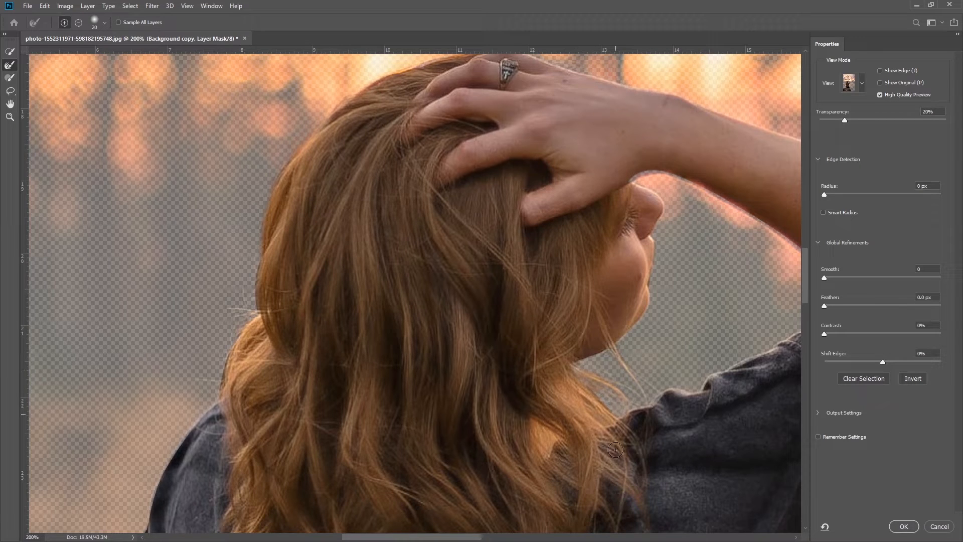
drag(414, 405, 557, 138)
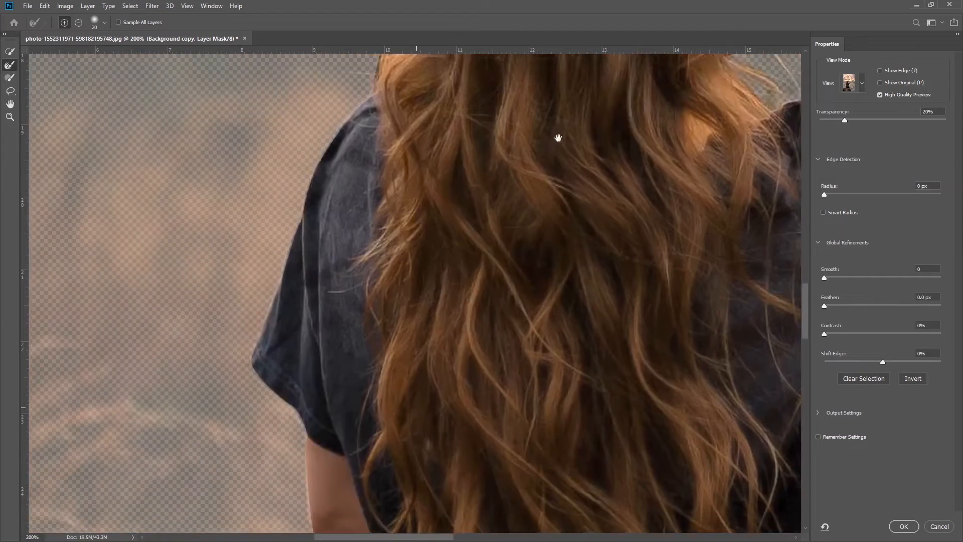
mouse_move(432, 402)
mouse_down()
mouse_move(432, 255)
mouse_move(445, 191)
mouse_up()
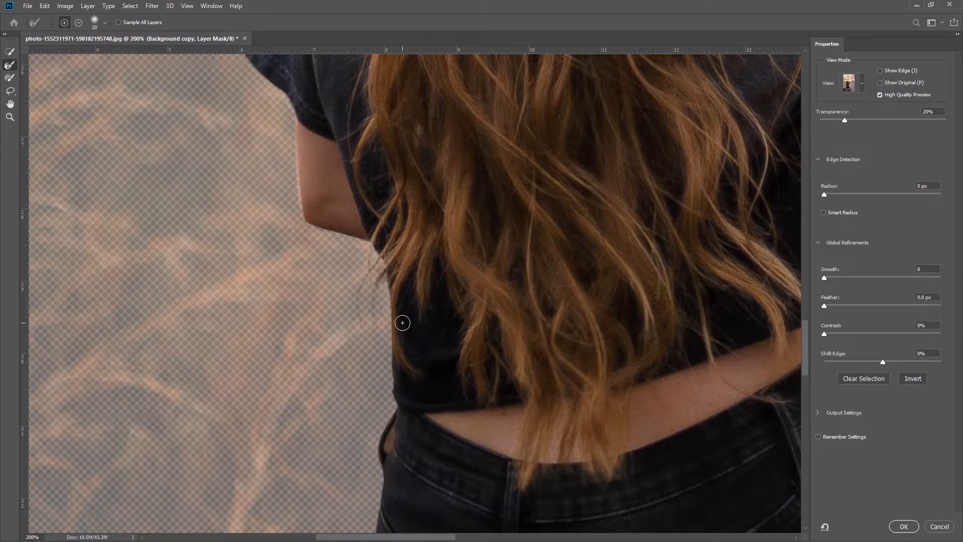
key(Return)
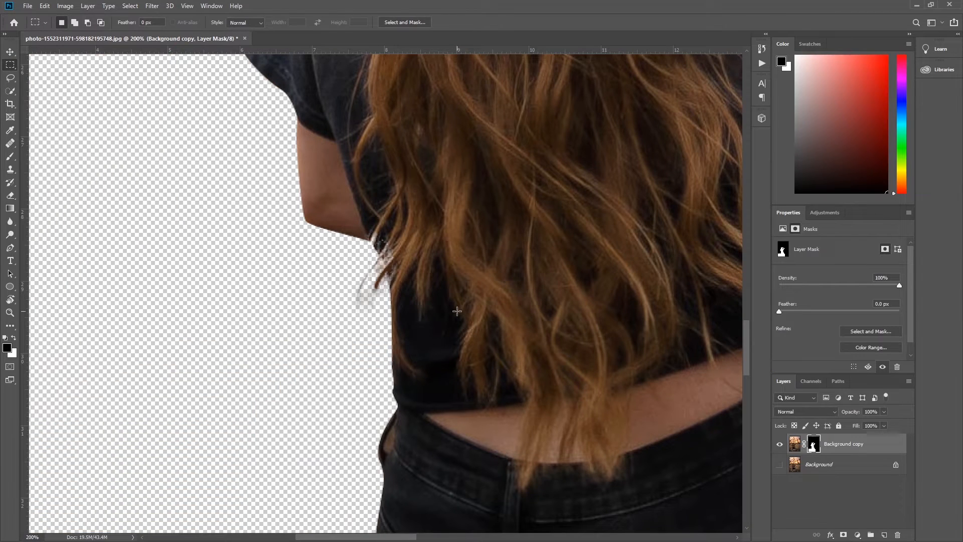
Paint white on the Background copy layer mask with a size 15 brush to restore the hair and shirt edge beneath the elbow
drag(382, 277, 428, 398)
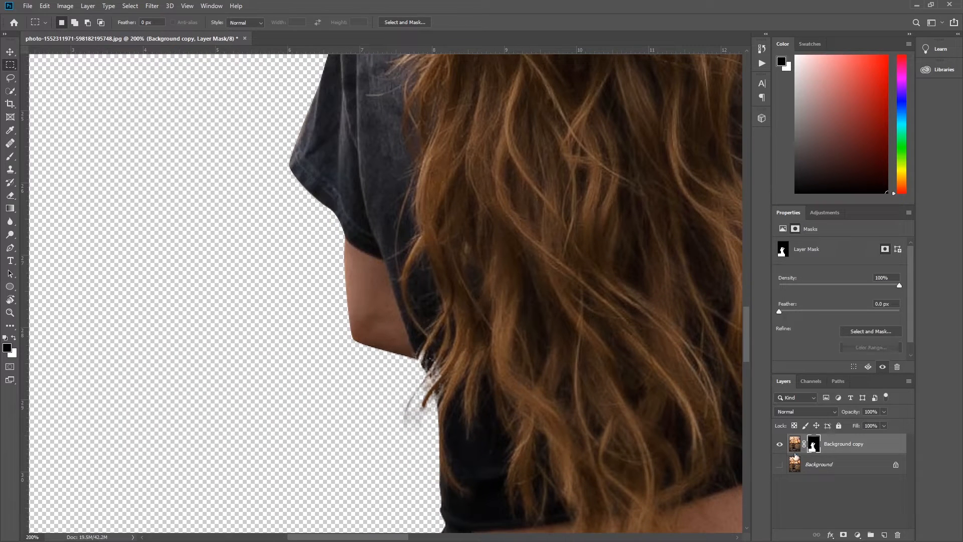
key(b)
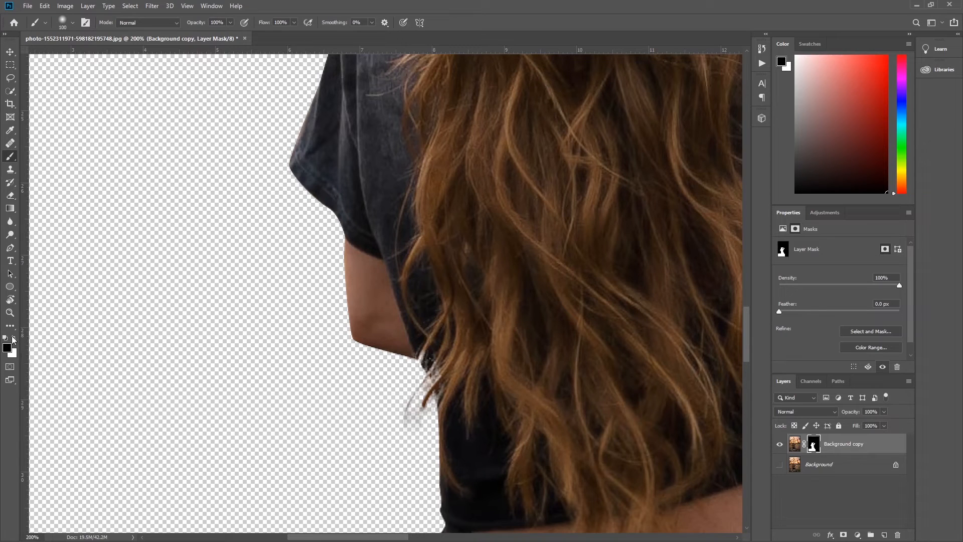
click(13, 337)
key(bracketleft)
key(bracketleft)
key(bracketleft)
key(bracketleft)
key(bracketleft)
key(bracketleft)
key(bracketleft)
key(bracketleft)
key(bracketleft)
drag(429, 350, 443, 379)
Paint white on the layer mask along the outer hair edge of the head and beside the neck to restore missing strands
scroll(502, 389, down, 2)
scroll(498, 386, up, 10)
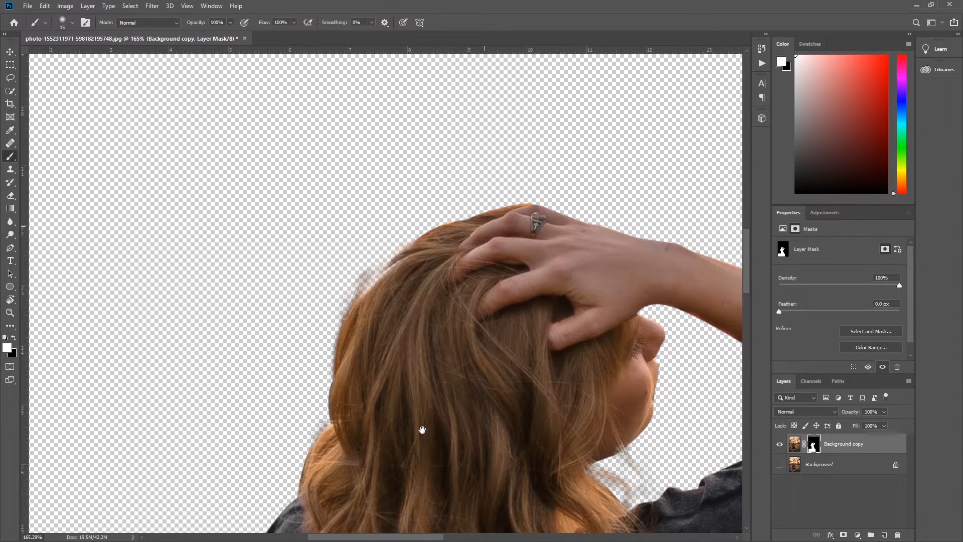
mouse_move(362, 301)
mouse_down()
mouse_move(412, 260)
mouse_move(381, 276)
mouse_move(351, 321)
mouse_up()
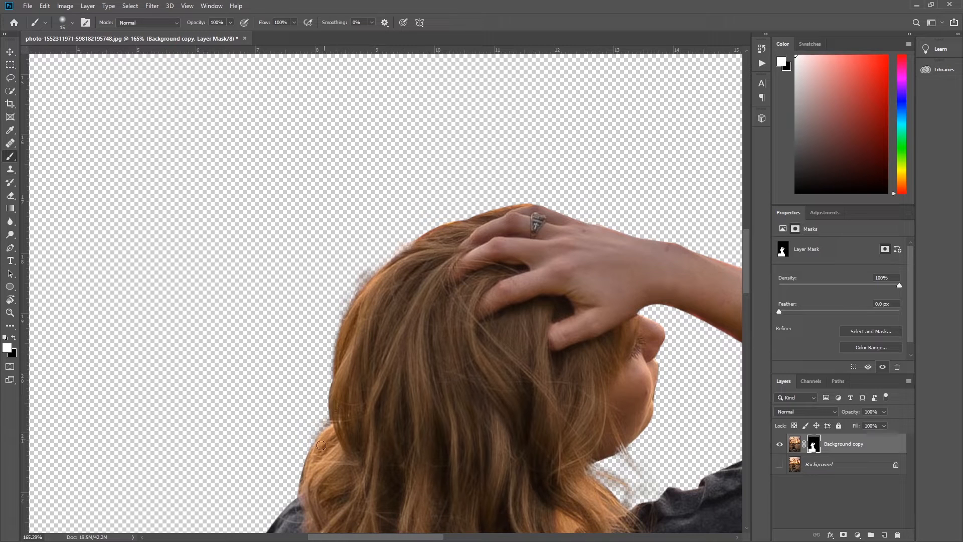
drag(419, 240, 396, 256)
drag(572, 460, 616, 500)
Paint black on the layer mask with a size 5 brush to hide the background patch beside the waistband
mouse_move(494, 468)
mouse_down()
mouse_move(581, 178)
mouse_move(516, 219)
mouse_move(467, 200)
mouse_move(451, 36)
mouse_up()
key(x)
key(bracketleft)
key(bracketleft)
drag(395, 402, 389, 416)
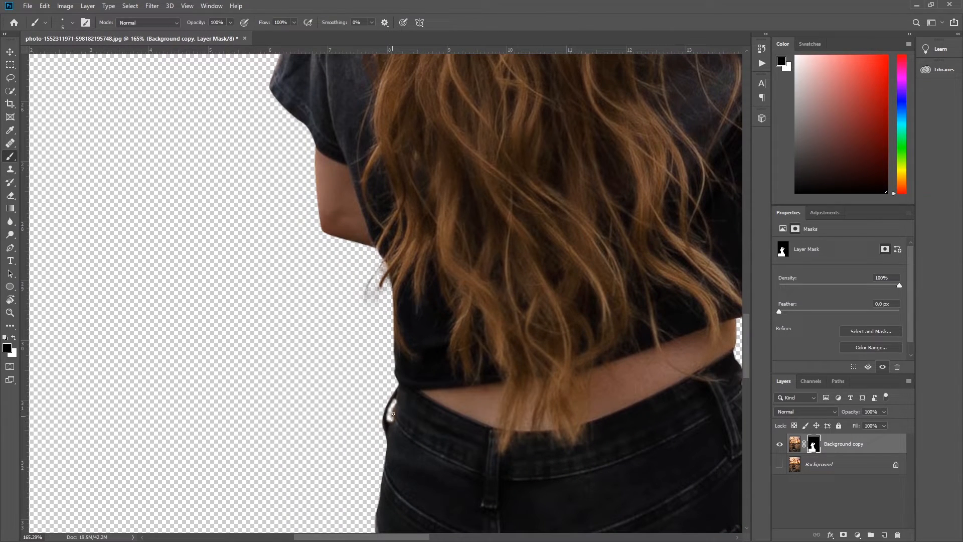
Hide the Background copy layer, duplicate the original Background layer, and make the new duplicate visible
key(ctrl+minus)
key(ctrl+minus)
key(ctrl+minus)
key(ctrl+minus)
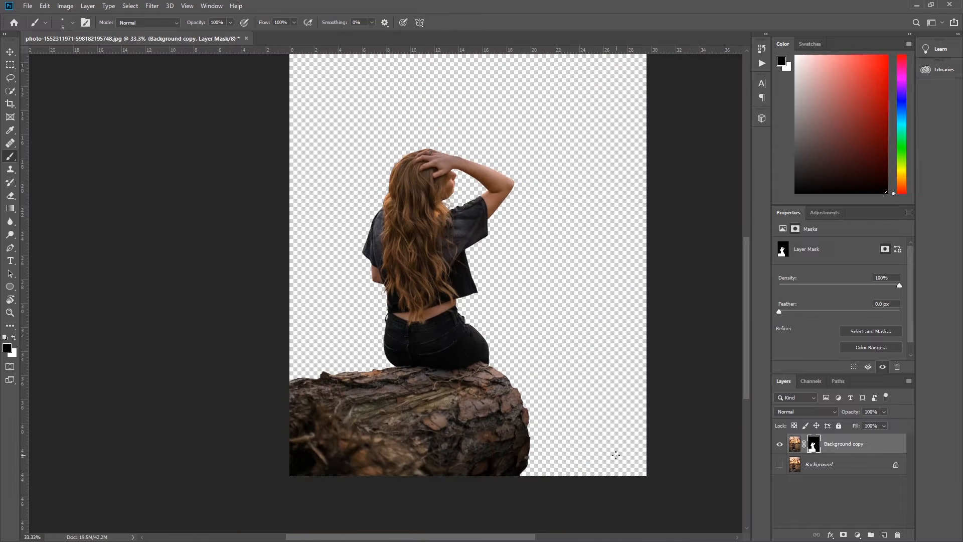
click(779, 446)
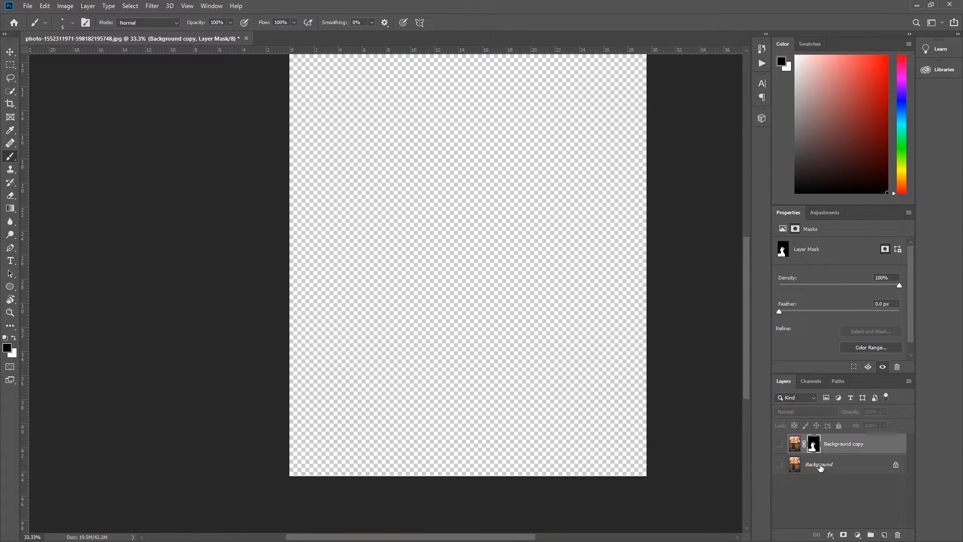
click(833, 471)
drag(866, 475, 884, 535)
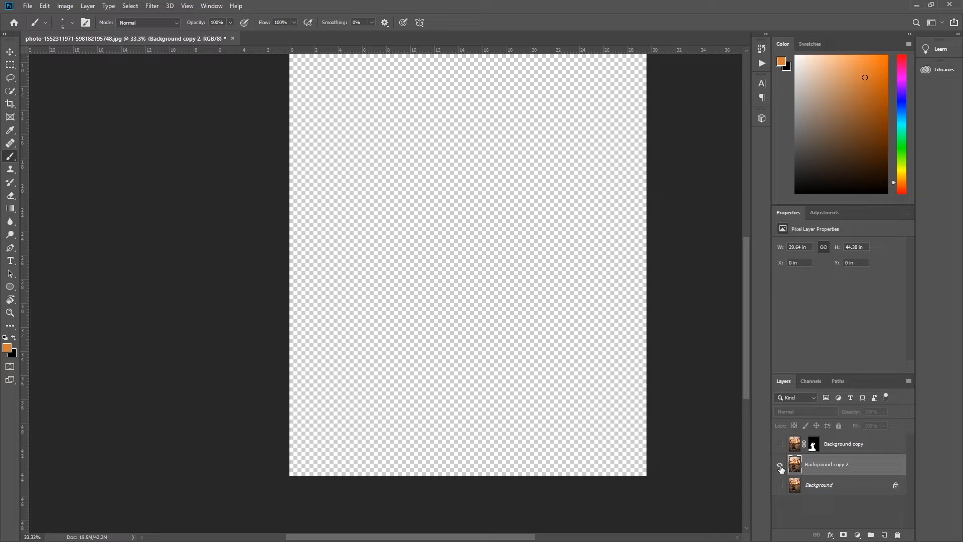
click(781, 466)
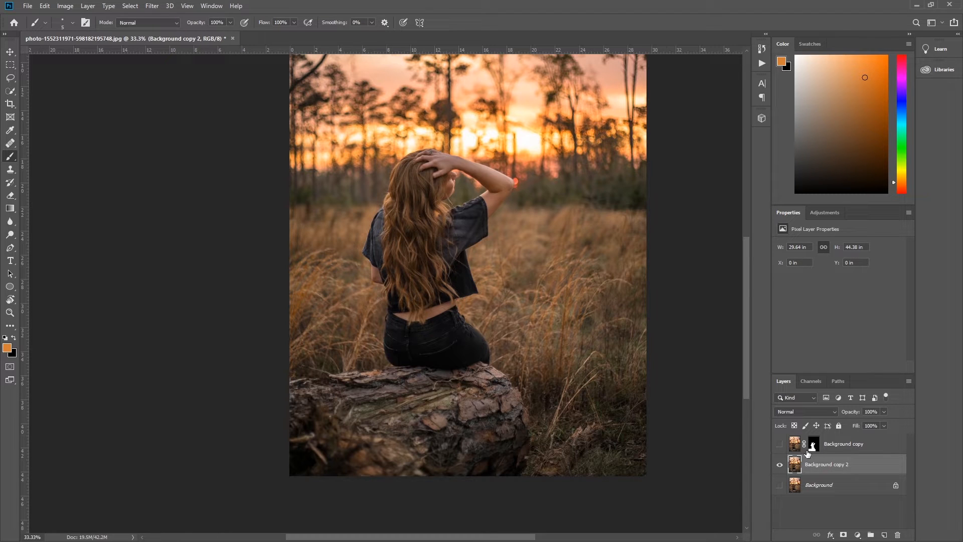
Load the cut-out mask as a selection, subtract the log, fill the woman's area with Content-Aware on Background copy 2, and deselect
ctrl+click(814, 444)
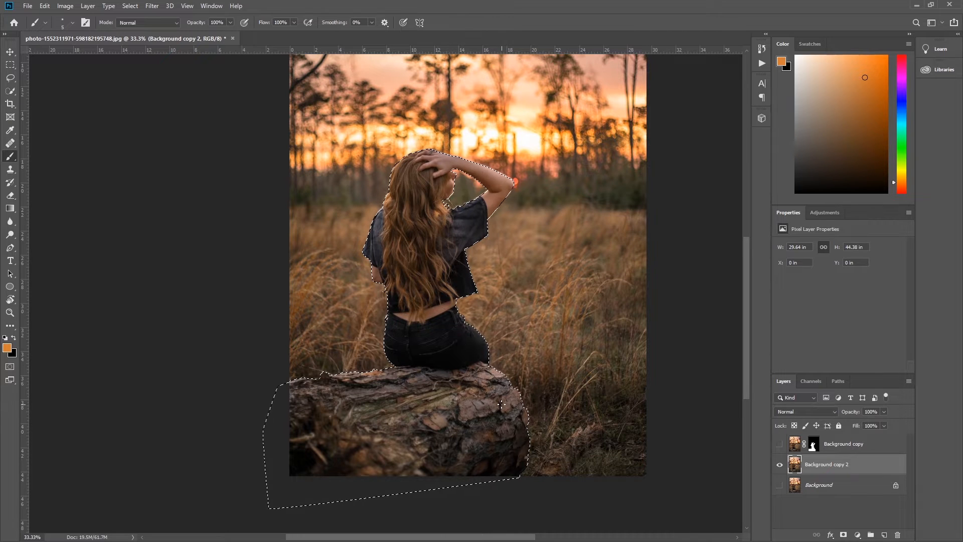
key(l)
mouse_move(502, 354)
mouse_down()
mouse_move(456, 369)
mouse_move(392, 370)
mouse_move(194, 482)
mouse_move(457, 533)
mouse_move(533, 442)
mouse_move(504, 355)
mouse_up()
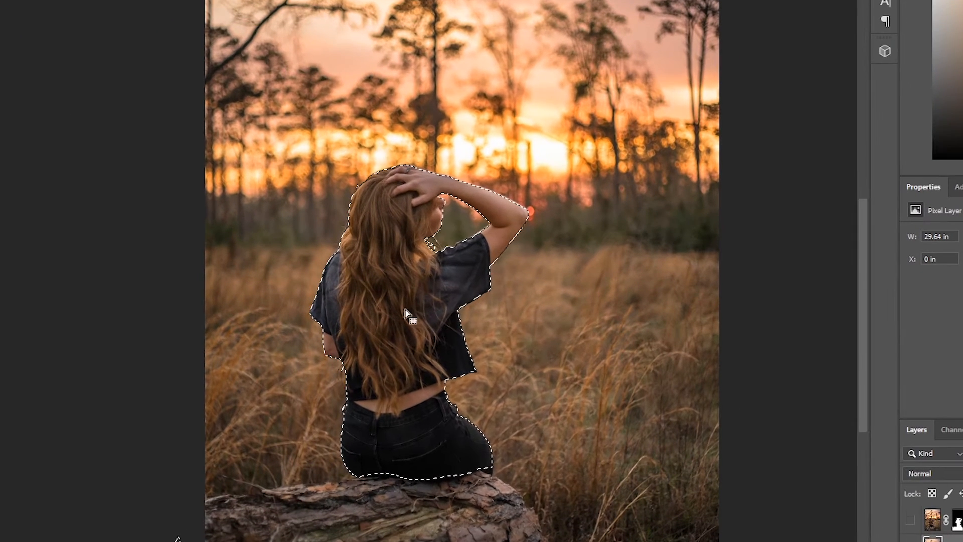
right_click(429, 296)
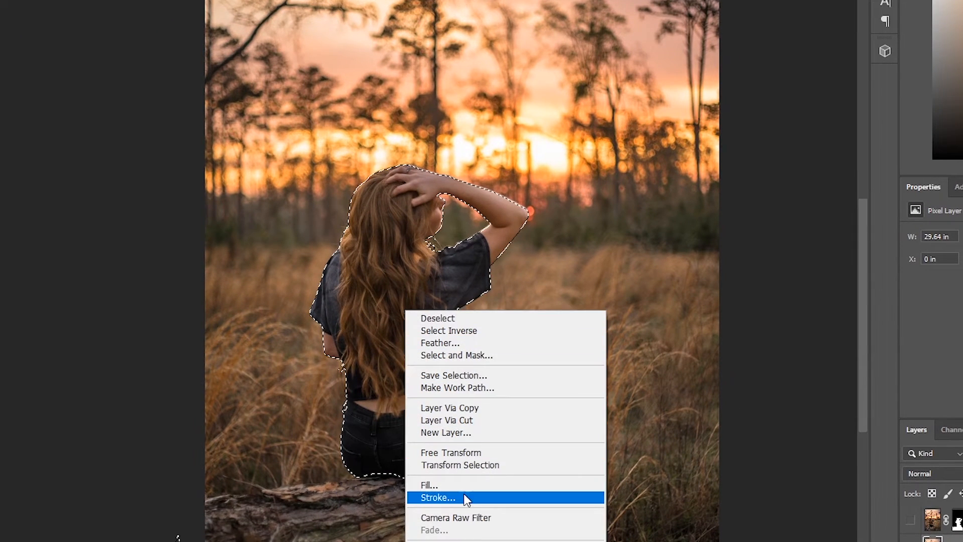
click(447, 486)
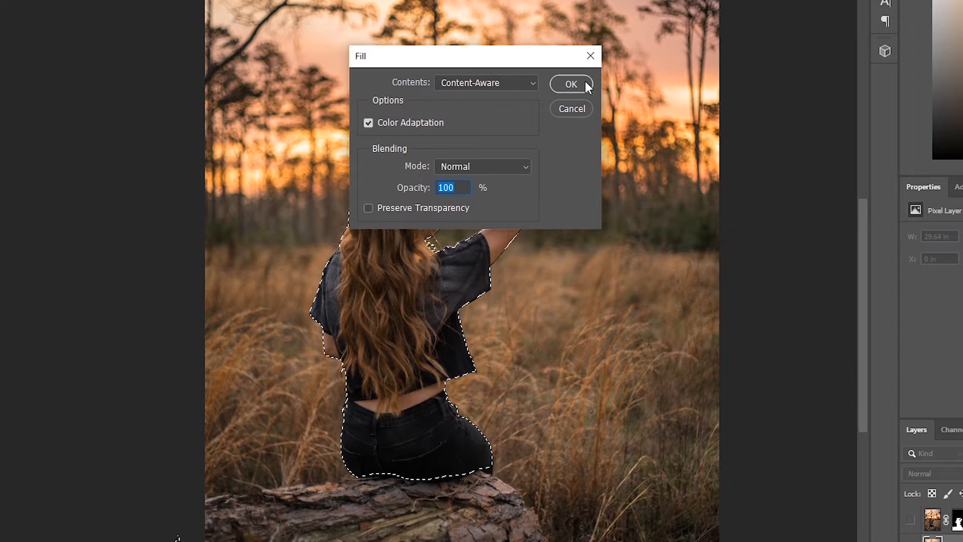
click(572, 84)
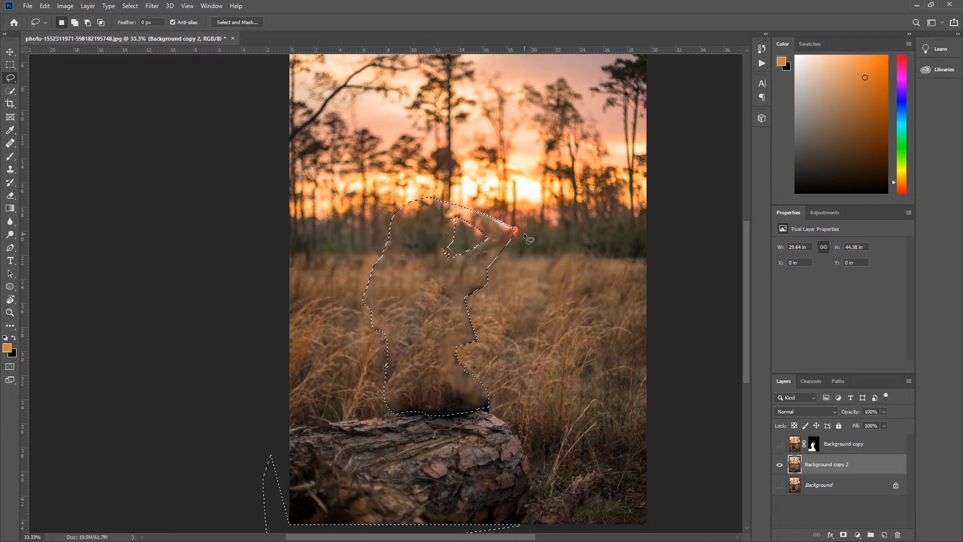
key(ctrl+d)
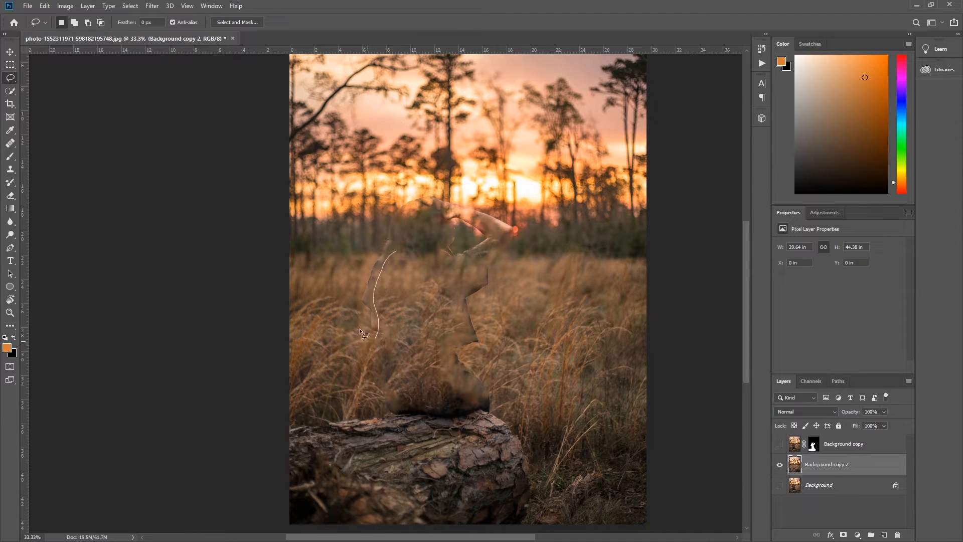
Lasso the leftover outline of the woman's back and sleeve, replace it with a Content-Aware fill, and deselect
drag(399, 246, 397, 251)
right_click(366, 285)
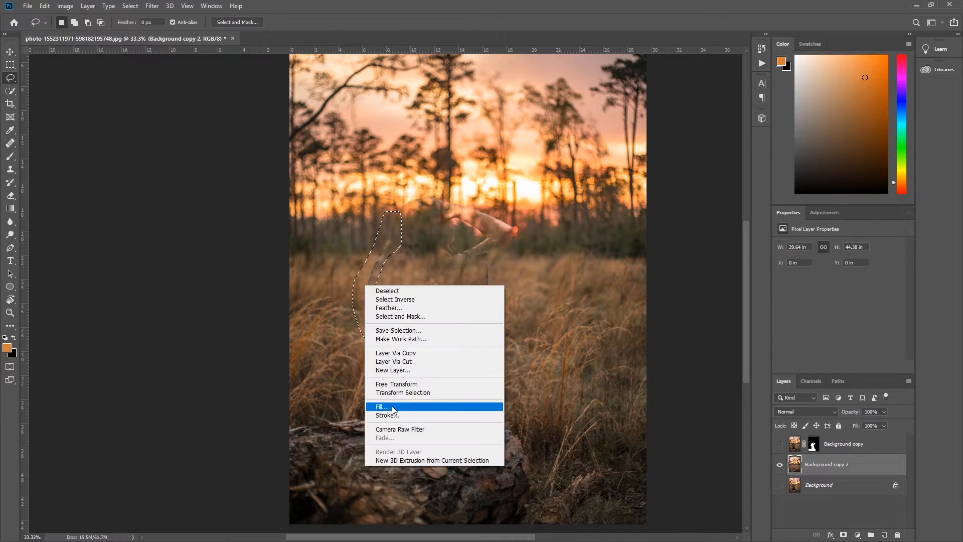
click(393, 408)
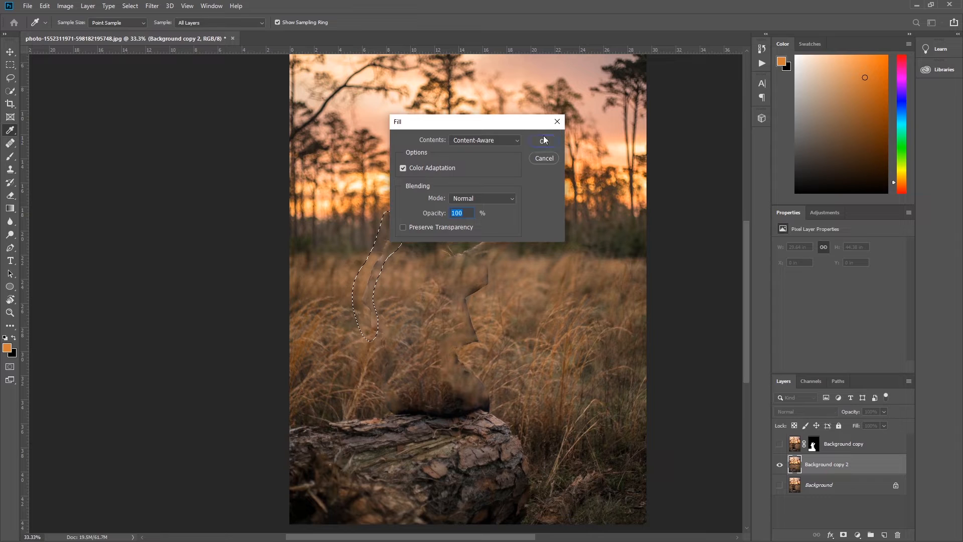
click(544, 140)
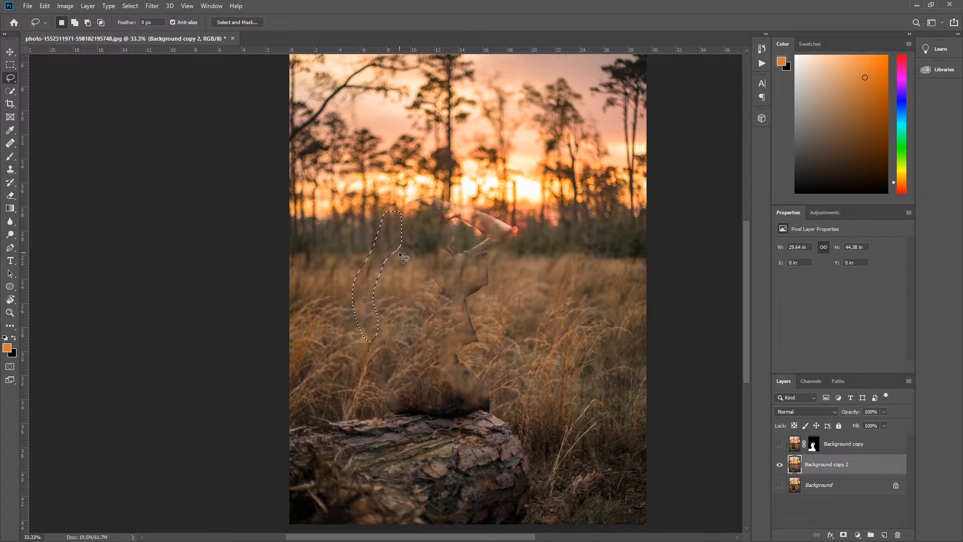
key(ctrl+d)
Lasso the leftover head and raised-arm area along the tree line, replace it with a Content-Aware fill, and deselect
drag(395, 203, 500, 215)
drag(519, 255, 464, 257)
drag(395, 230, 382, 213)
right_click(459, 234)
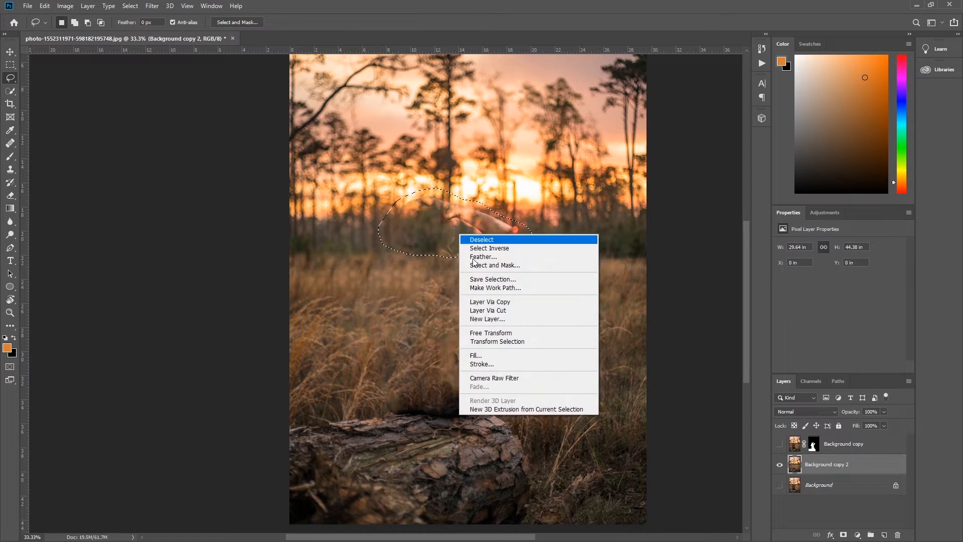
click(475, 355)
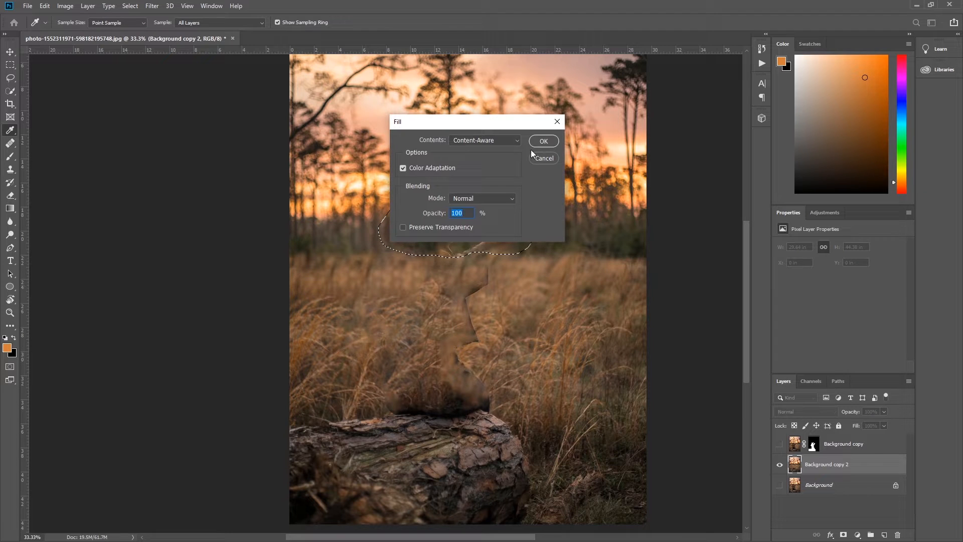
click(541, 143)
key(ctrl+d)
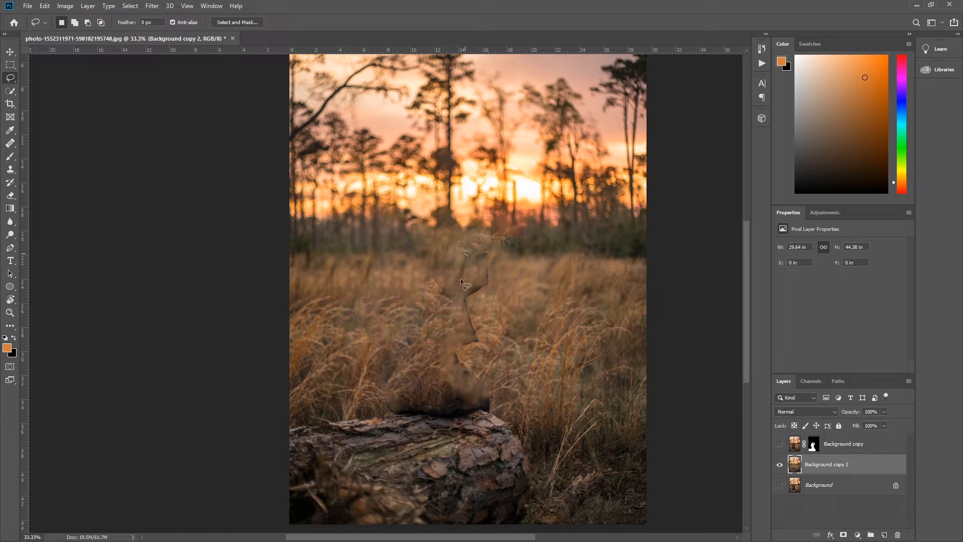
Lasso the dark leftover outline of the shirt's front edge in the grass and replace it with a Content-Aware fill
drag(458, 325, 455, 346)
drag(495, 264, 467, 255)
right_click(482, 271)
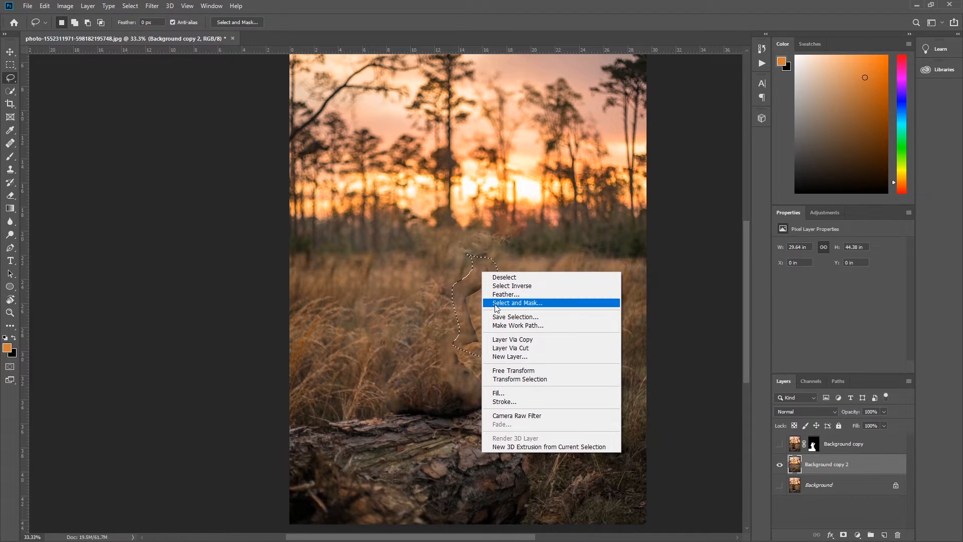
click(499, 393)
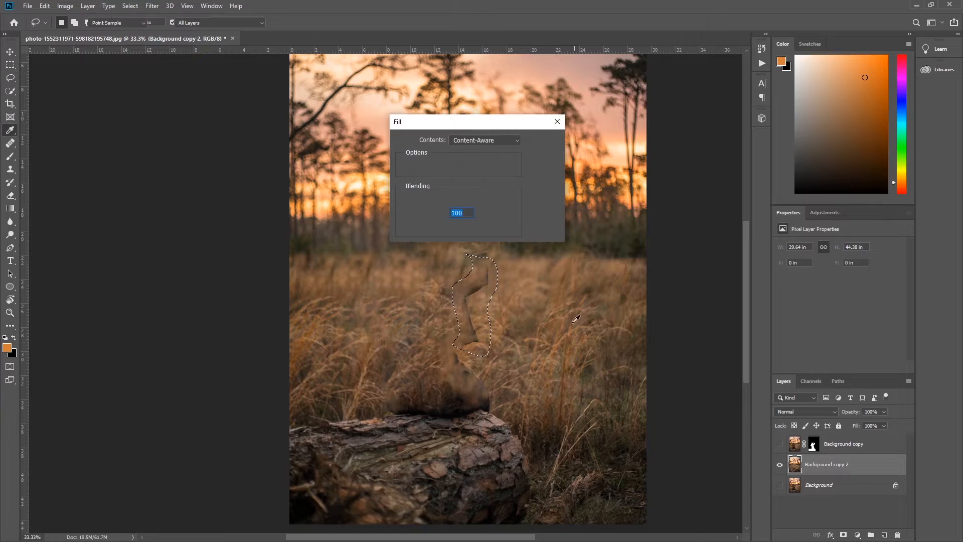
click(541, 134)
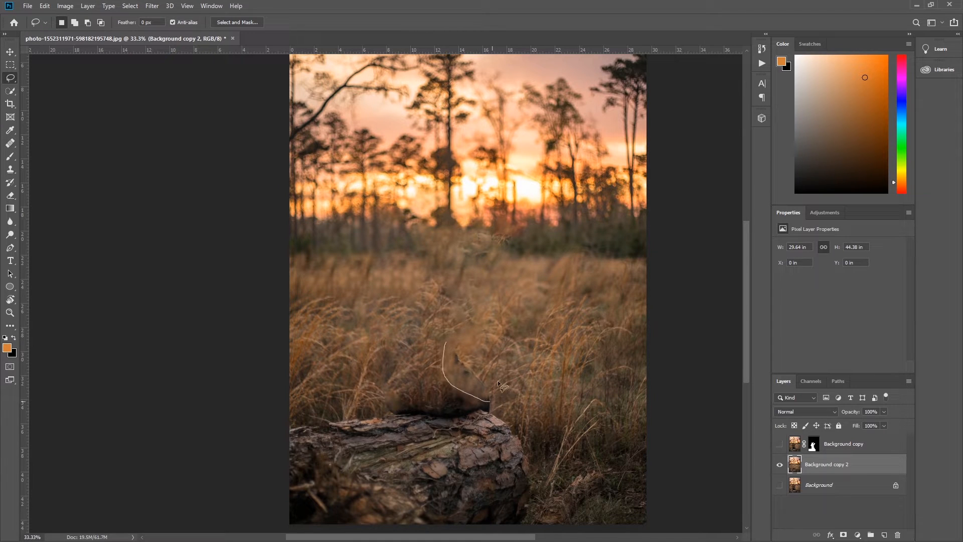
Lasso the smudged hip area just above the log and replace it with a Content-Aware fill
drag(471, 348, 467, 348)
right_click(458, 367)
click(483, 306)
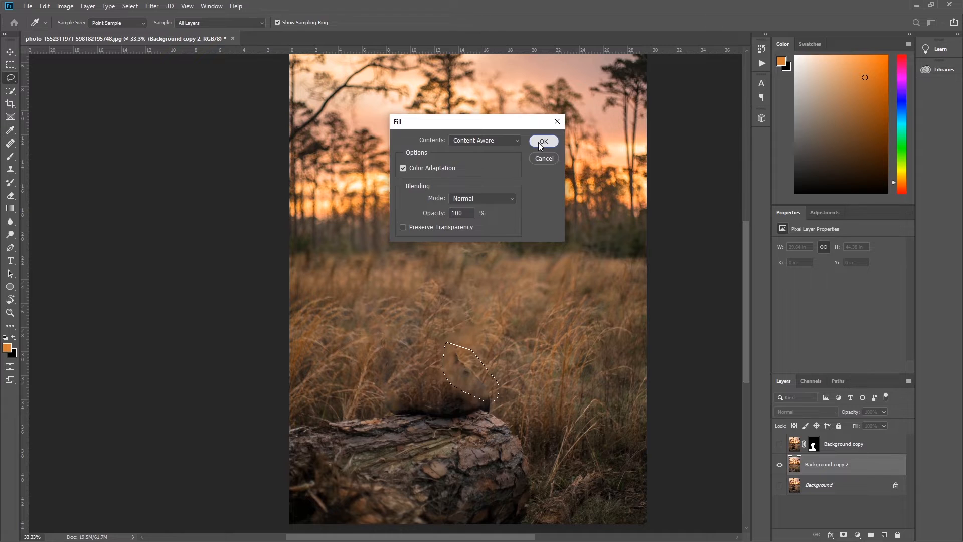
click(543, 141)
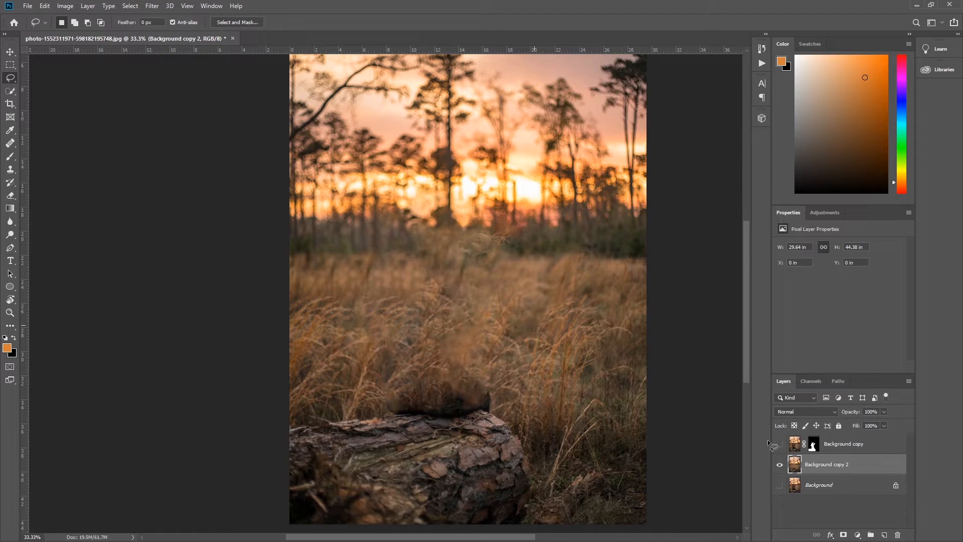
Show the Background copy cut-out again and open the Tilt-Shift blur for the Background copy 2 layer
key(ctrl+z)
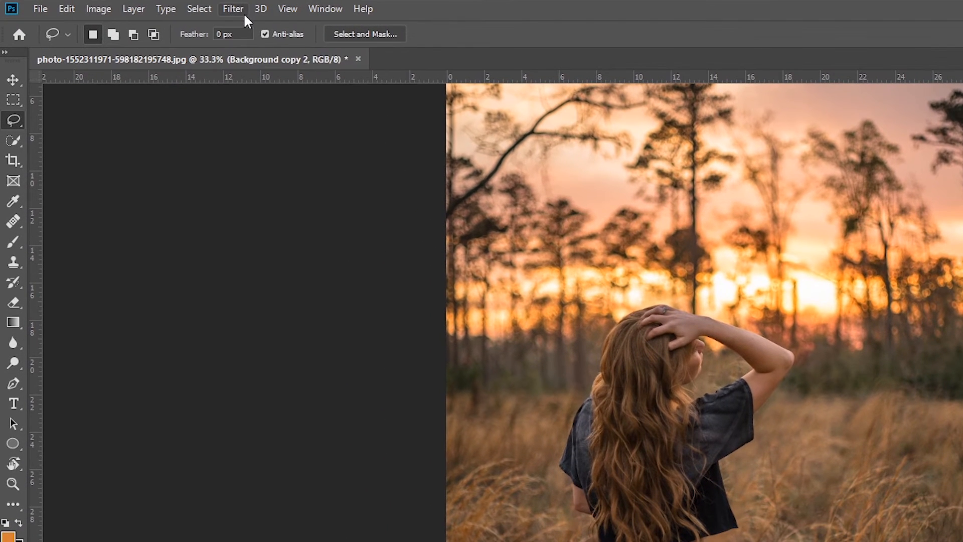
click(234, 10)
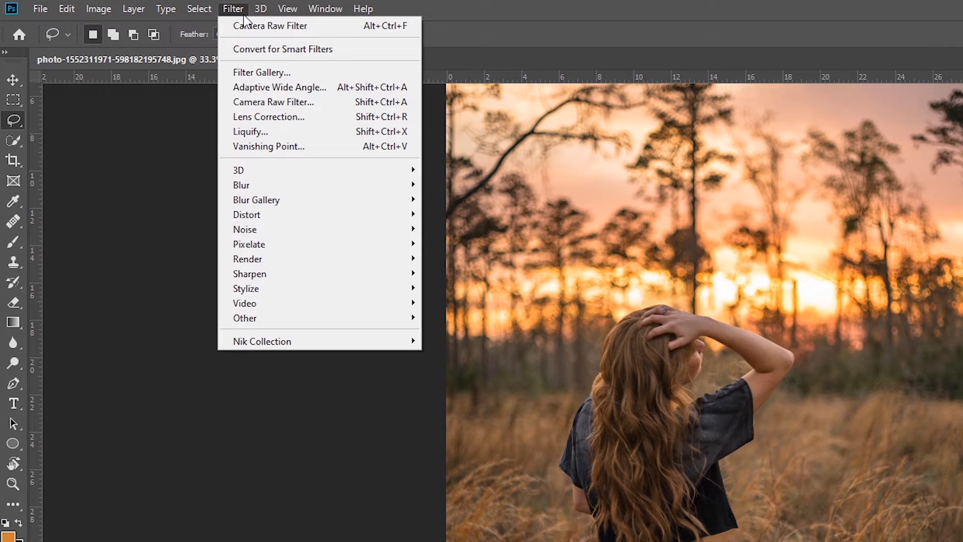
mouse_move(380, 201)
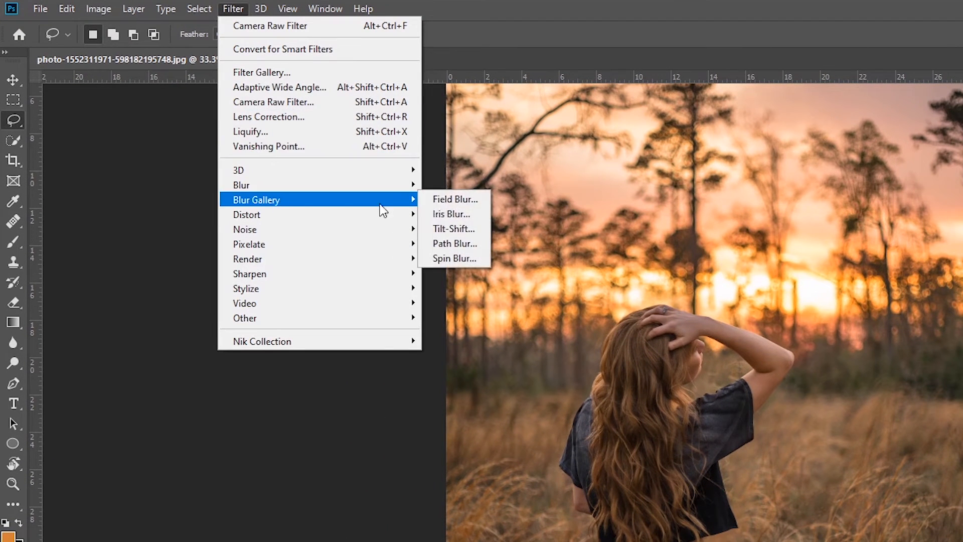
click(450, 230)
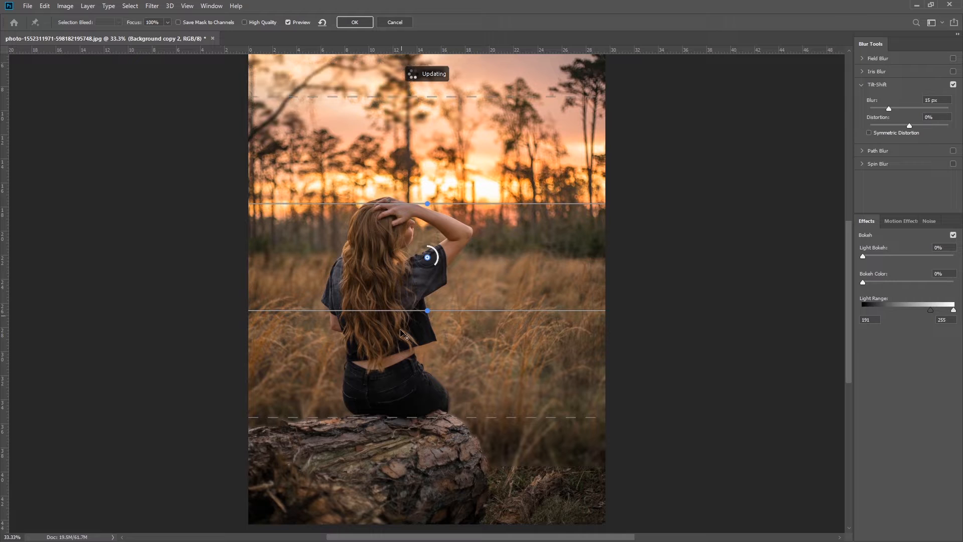
Move the tilt-shift focus centre down onto the woman's hips and set the blur to 248 px
drag(427, 257, 422, 313)
drag(394, 387, 373, 396)
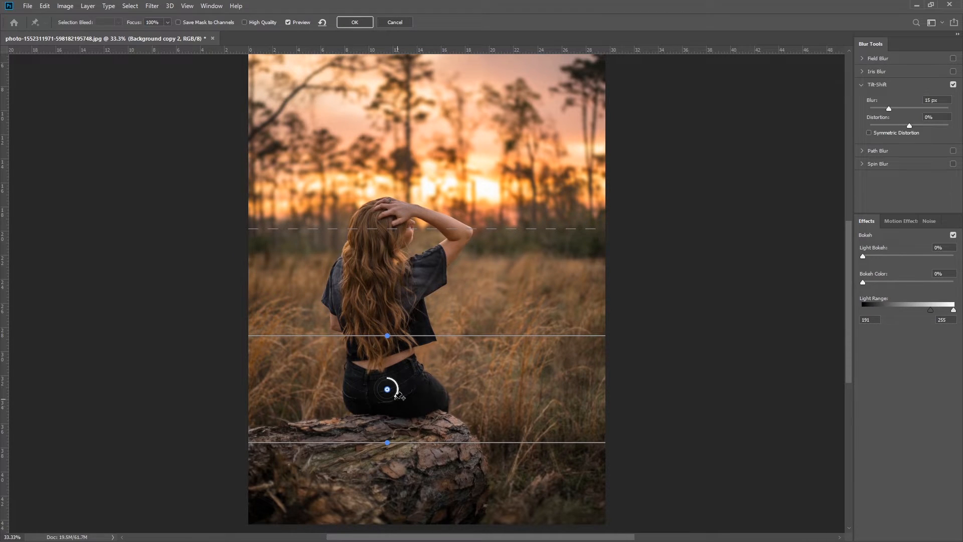
drag(399, 396, 378, 389)
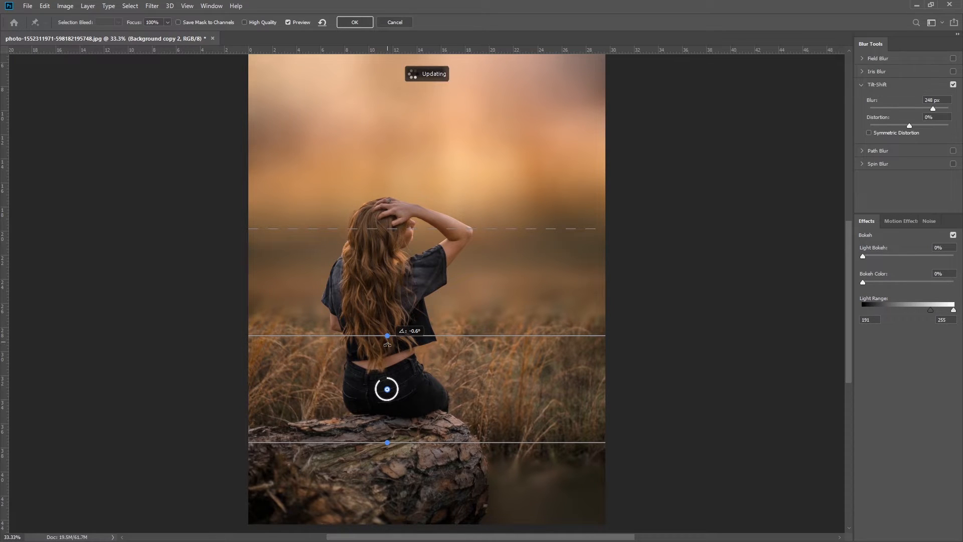
Raise the upper blur transition line, shift the focus centre down to the log's top edge, and extend the lower focus line below the image
drag(460, 336, 461, 345)
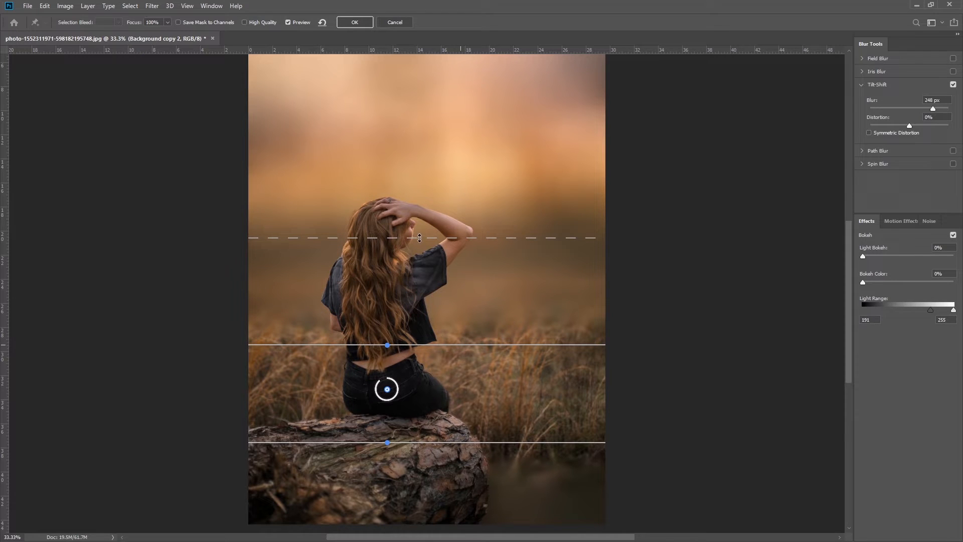
drag(423, 178, 423, 176)
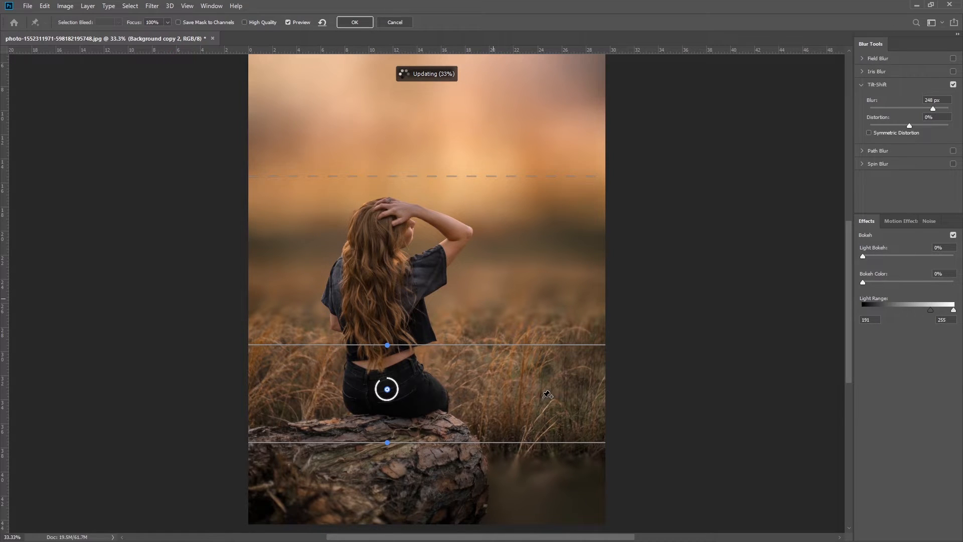
scroll(547, 395, down, 1)
drag(410, 378, 411, 409)
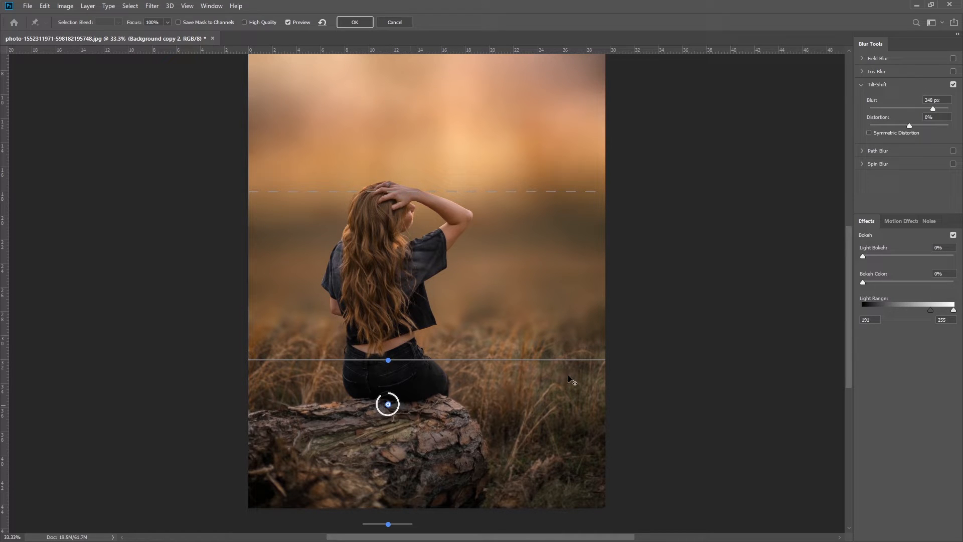
Apply the Tilt-Shift blur to the Background copy 2 layer and check the edges of the woman's hair up close
key(Return)
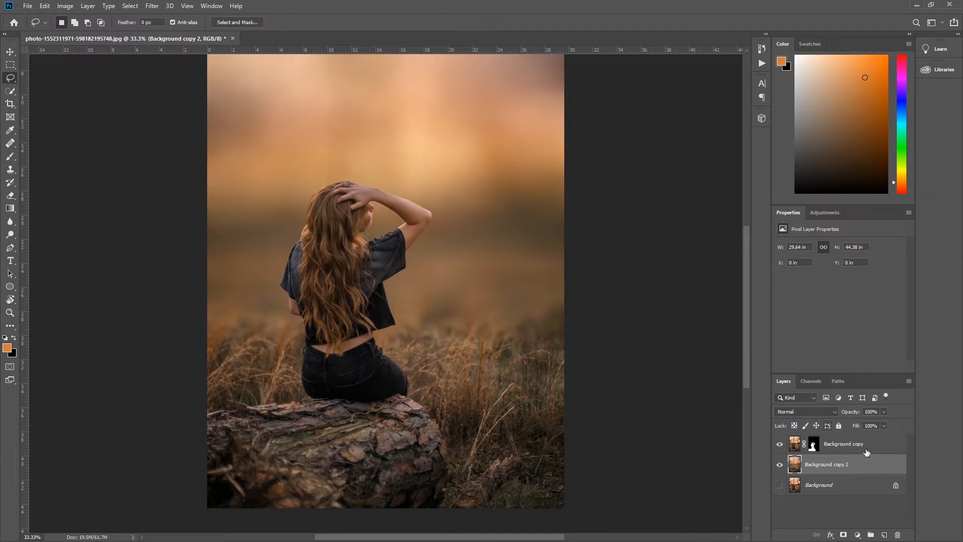
key(ctrl+plus)
key(ctrl+plus)
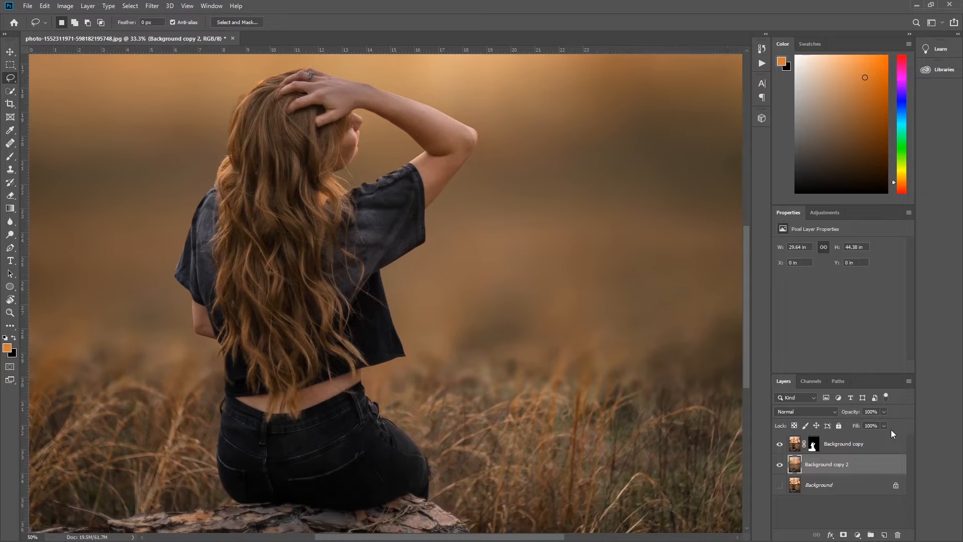
key(ctrl+plus)
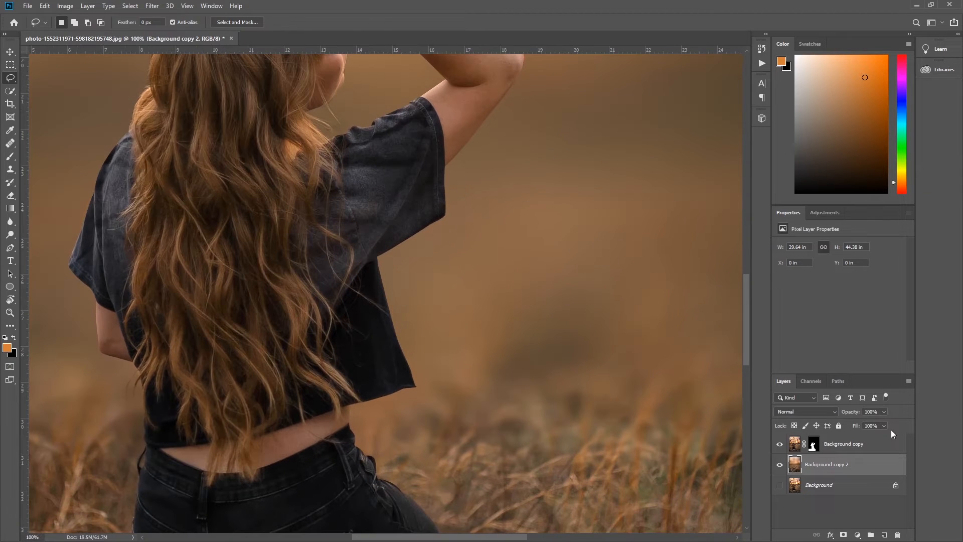
drag(401, 170, 415, 312)
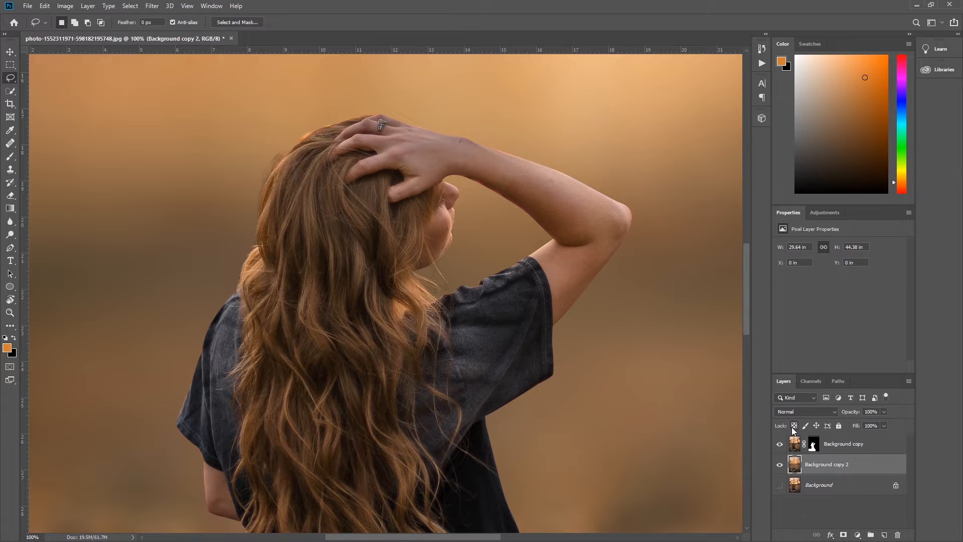
Target the Background copy layer's mask with the Brush tool and set the soft round brush to 18 px
click(821, 451)
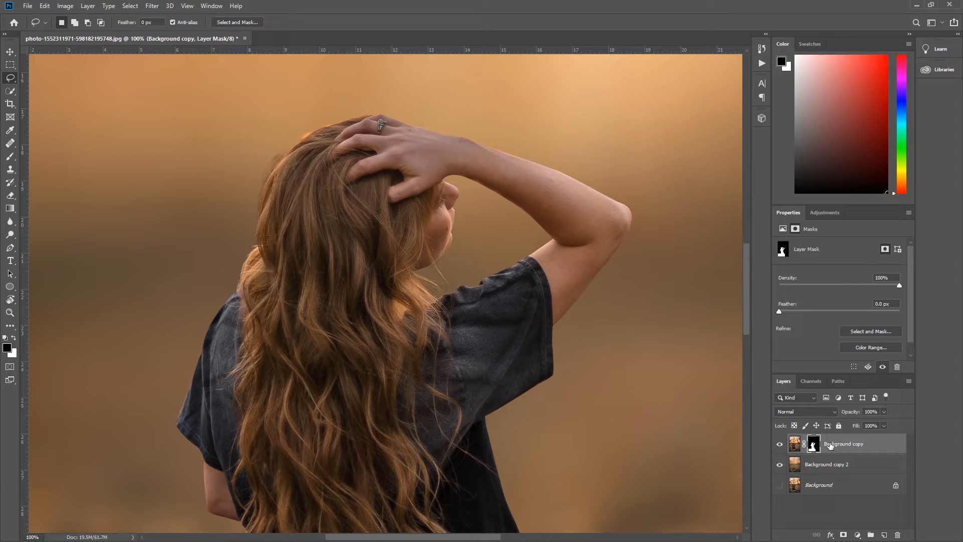
key(b)
right_click(263, 161)
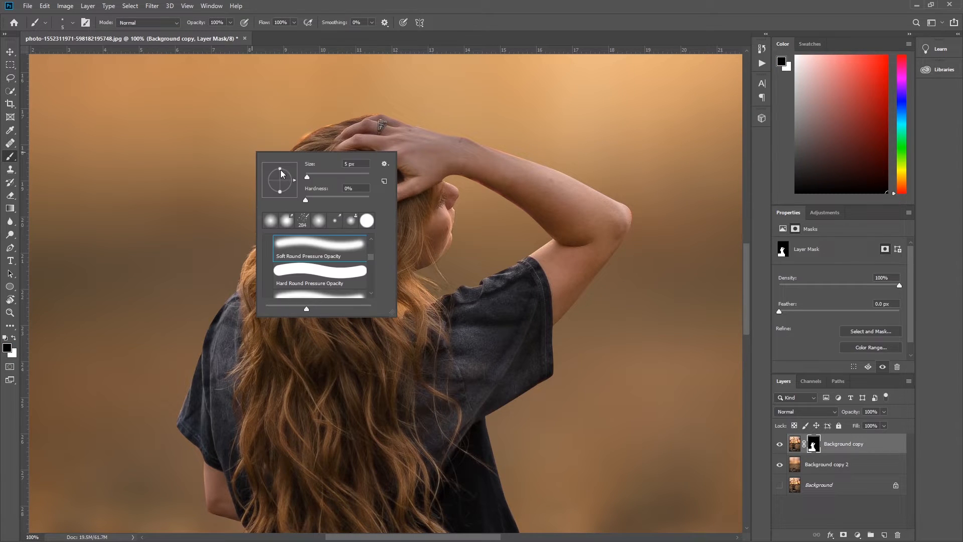
drag(311, 181, 315, 179)
click(234, 143)
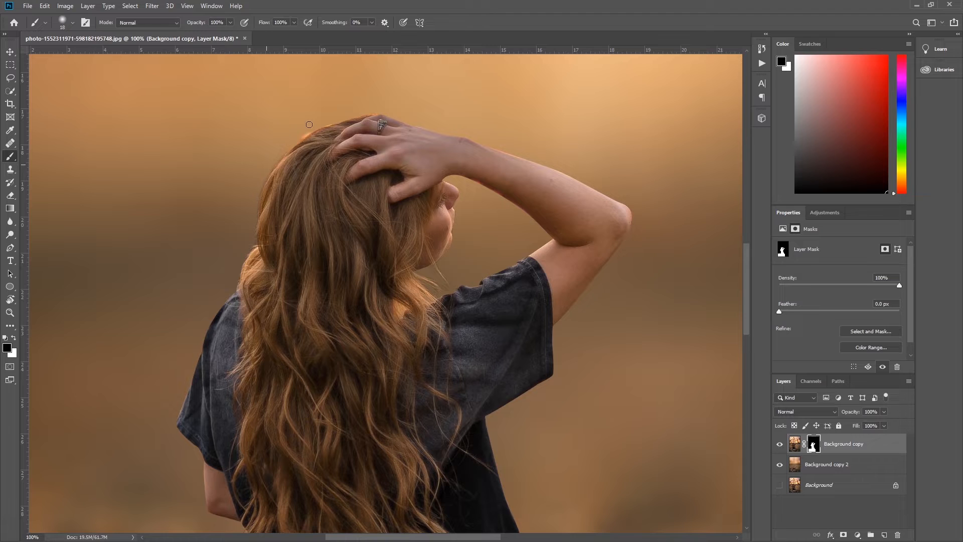
scroll(581, 317, down, 2)
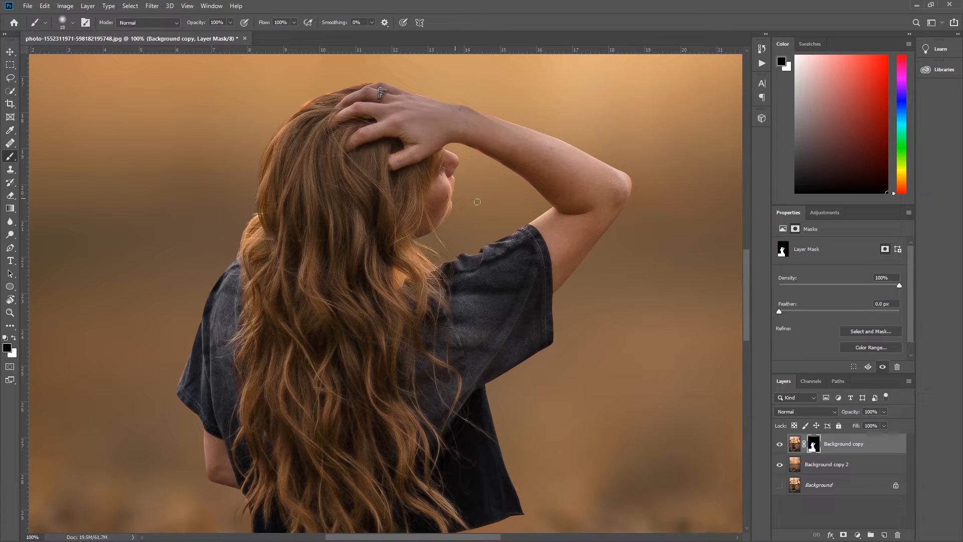
Create a new empty layer directly above the Background copy 2 layer
key(ctrl+minus)
key(ctrl+minus)
key(ctrl+minus)
key(ctrl+minus)
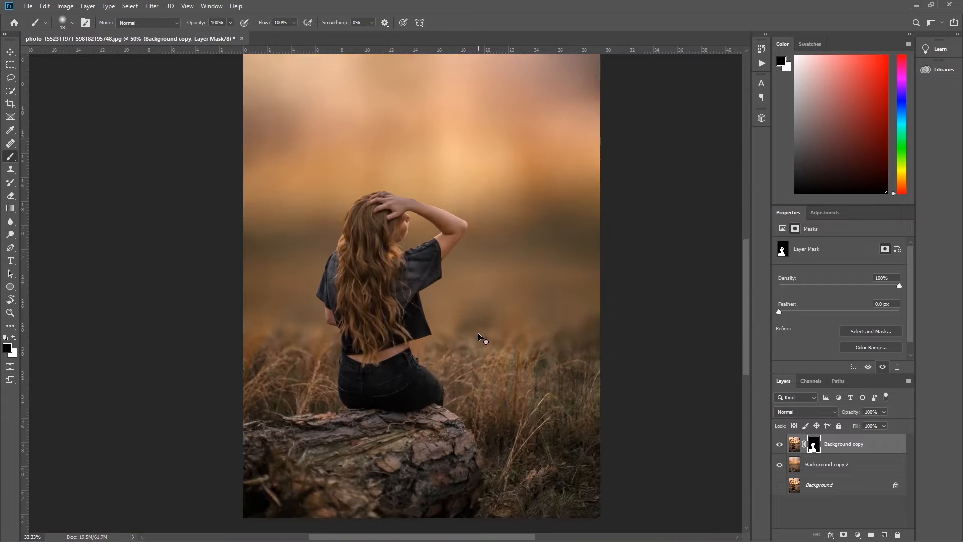
key(ctrl+plus)
key(ctrl+plus)
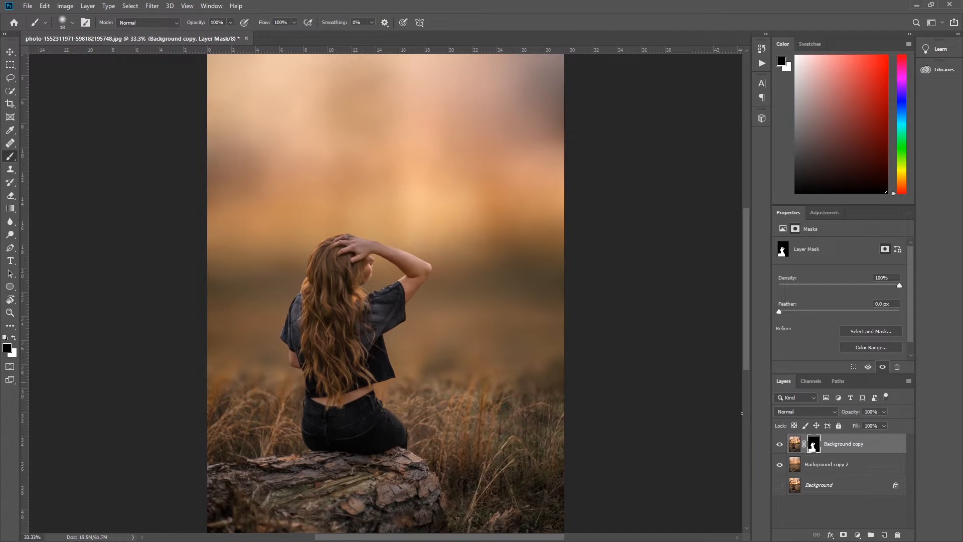
key(alt+bracketleft)
click(885, 535)
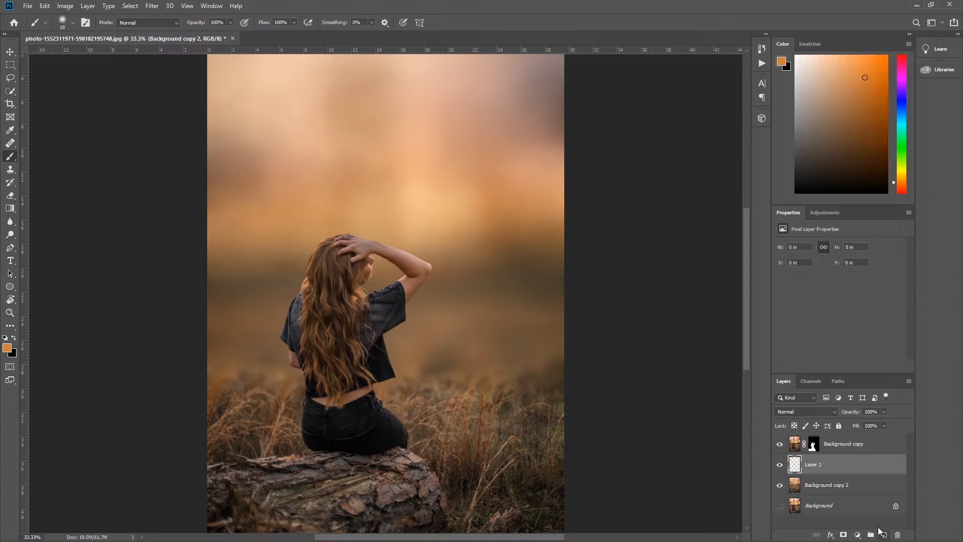
Pick a brighter orange as the foreground colour and enlarge the soft round brush to 2520 px
click(8, 348)
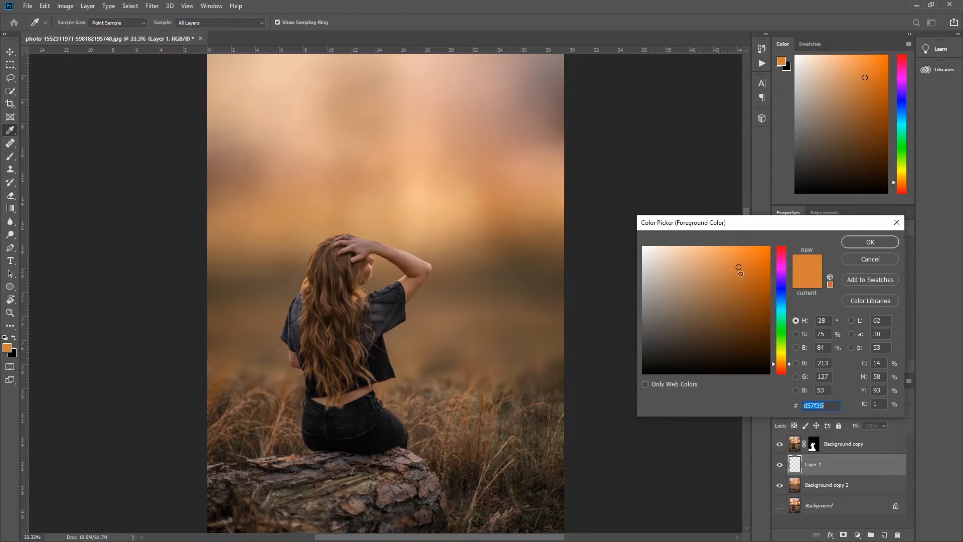
click(845, 244)
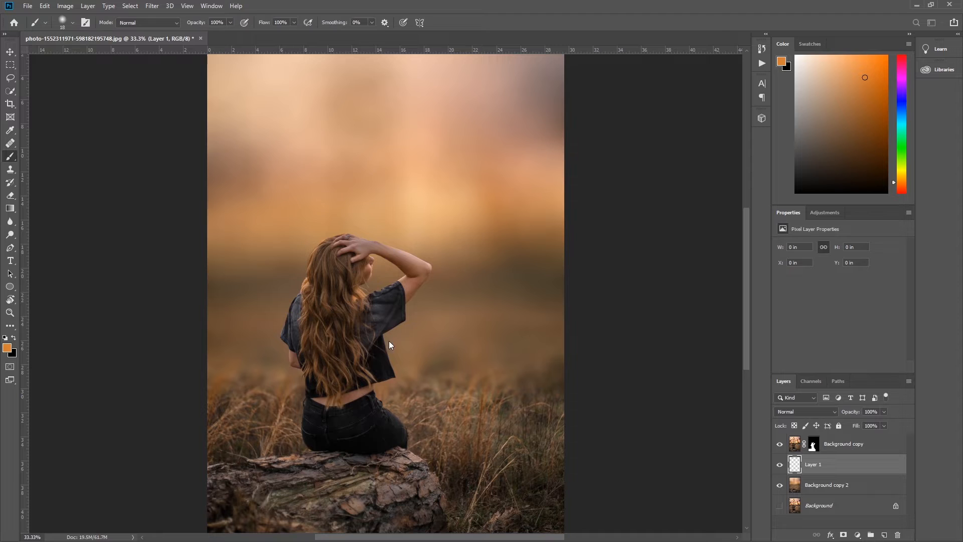
right_click(331, 364)
drag(439, 385, 444, 386)
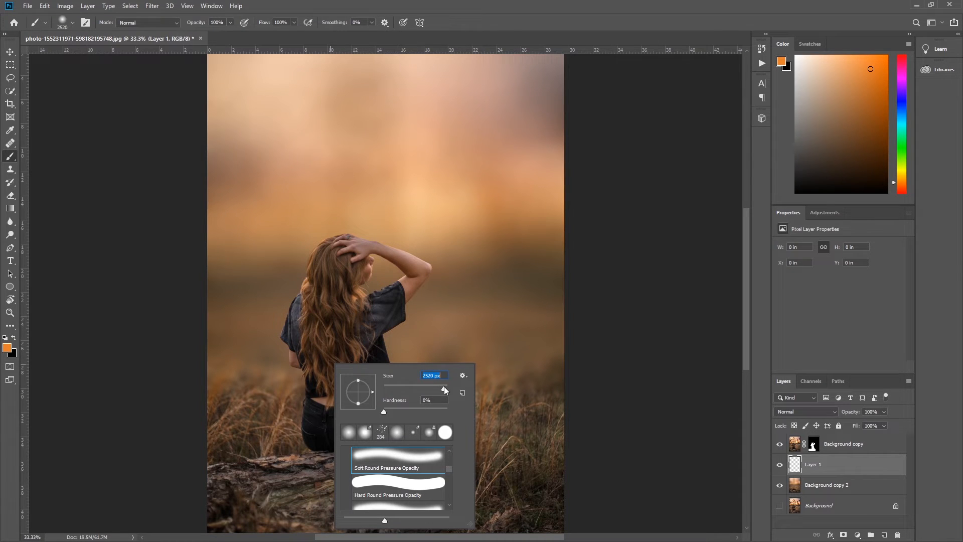
key(Return)
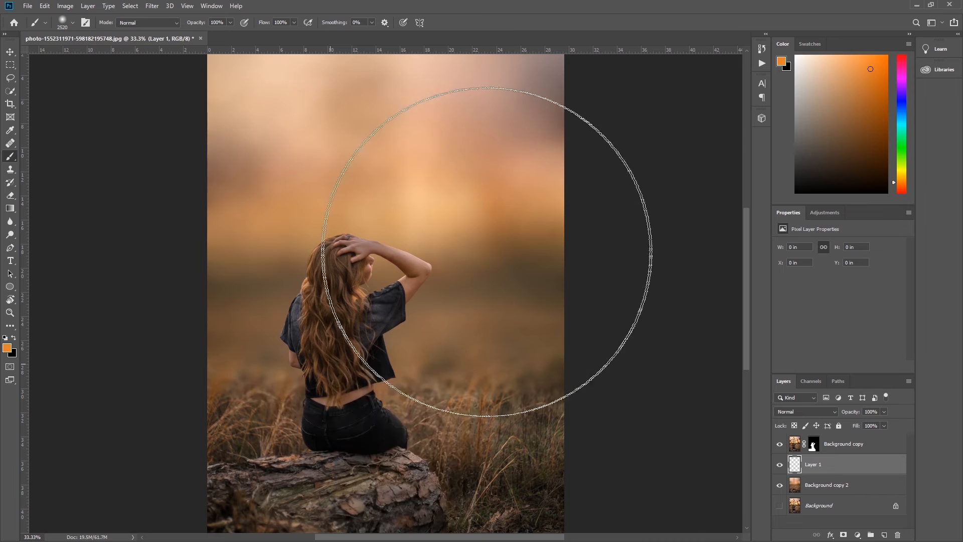
Paint orange over the blurred background around the woman on Layer 1, gradually reducing the brush to 1900 px for the grass area
mouse_move(335, 347)
mouse_down()
mouse_move(311, 381)
mouse_move(381, 391)
mouse_move(258, 395)
mouse_up()
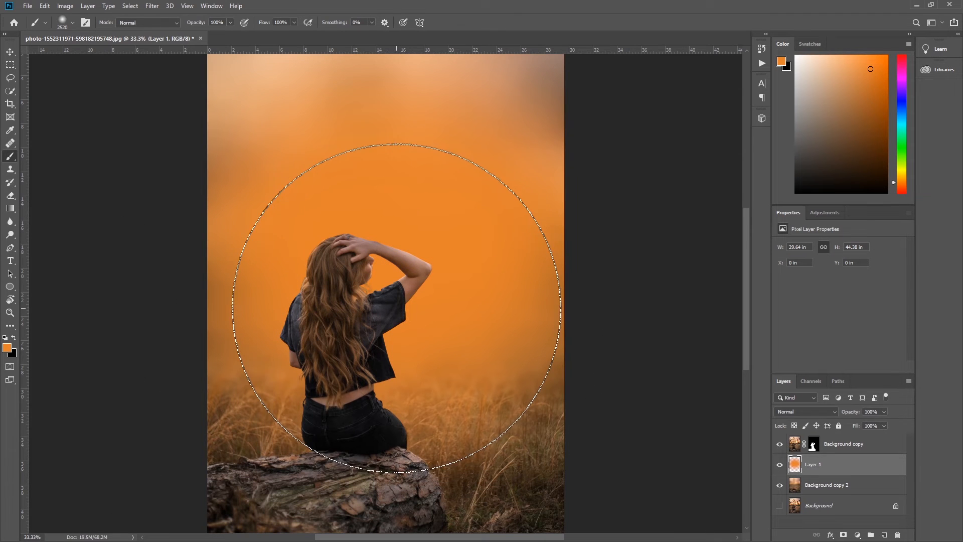
key(bracketleft)
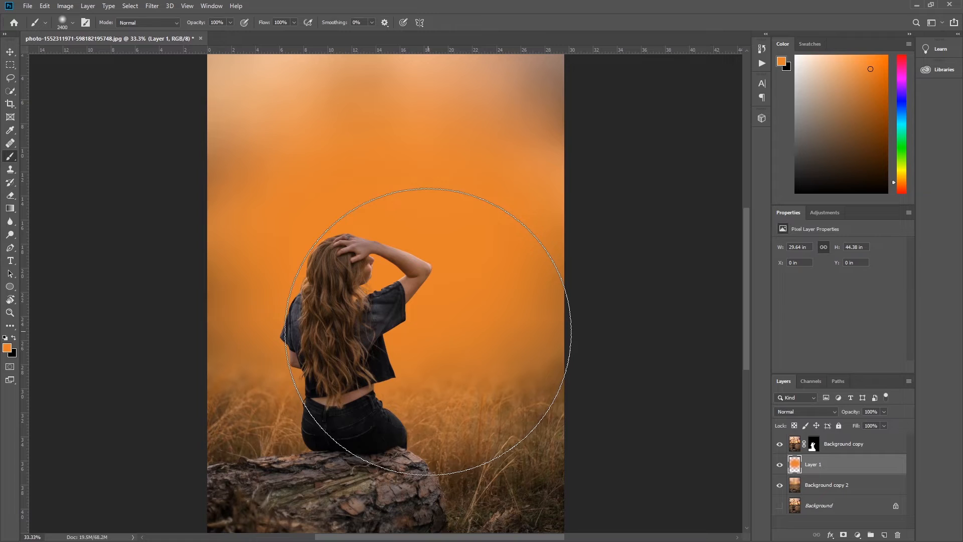
key(bracketleft)
key(bracketleft)
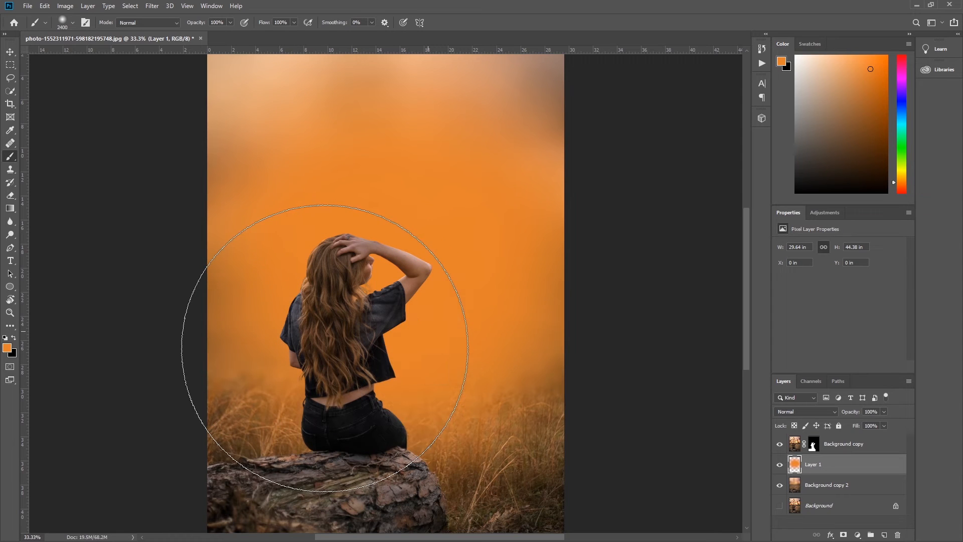
key(bracketleft)
key(bracketleft)
key(bracketleft)
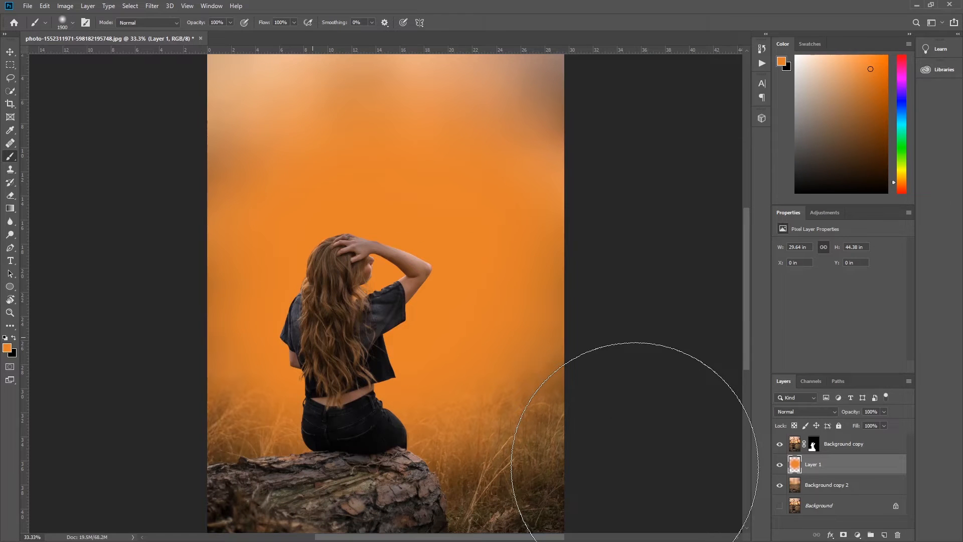
Set Layer 1's blend mode to Screen and lower its opacity to less than half
click(794, 412)
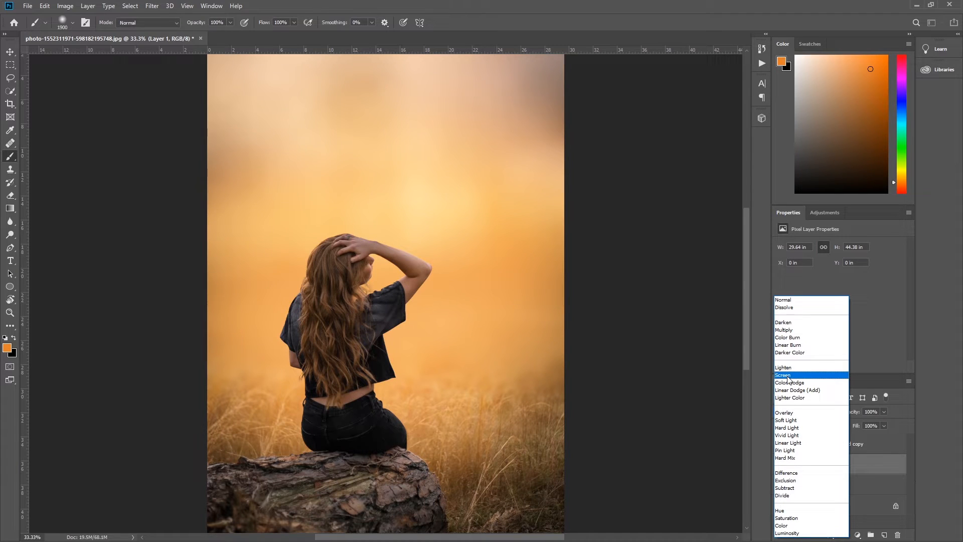
click(787, 376)
click(884, 411)
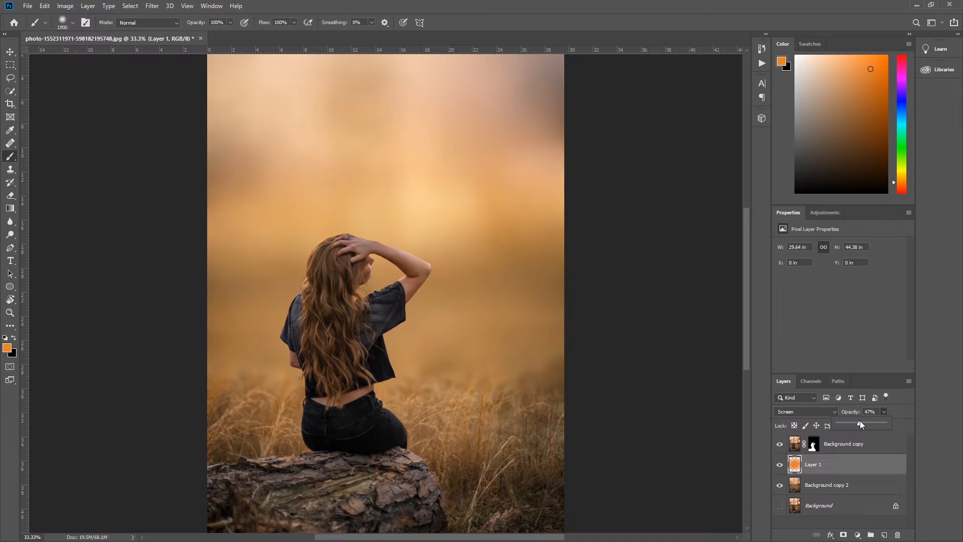
drag(859, 422, 856, 423)
Add a black-filled layer above Layer 1 and render a 50-300mm Zoom lens flare at 178% brightness beside the woman's raised elbow
click(884, 535)
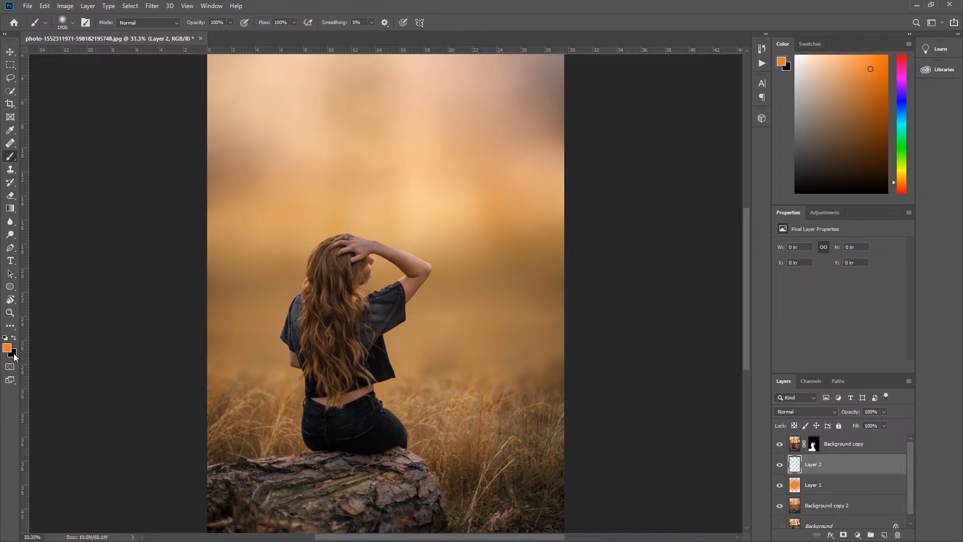
key(ctrl+BackSpace)
click(147, 7)
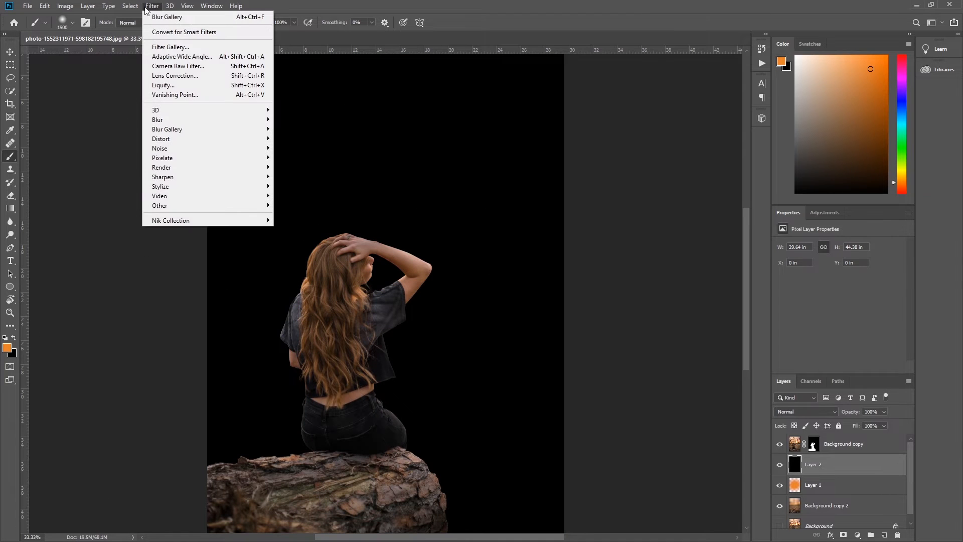
mouse_move(176, 169)
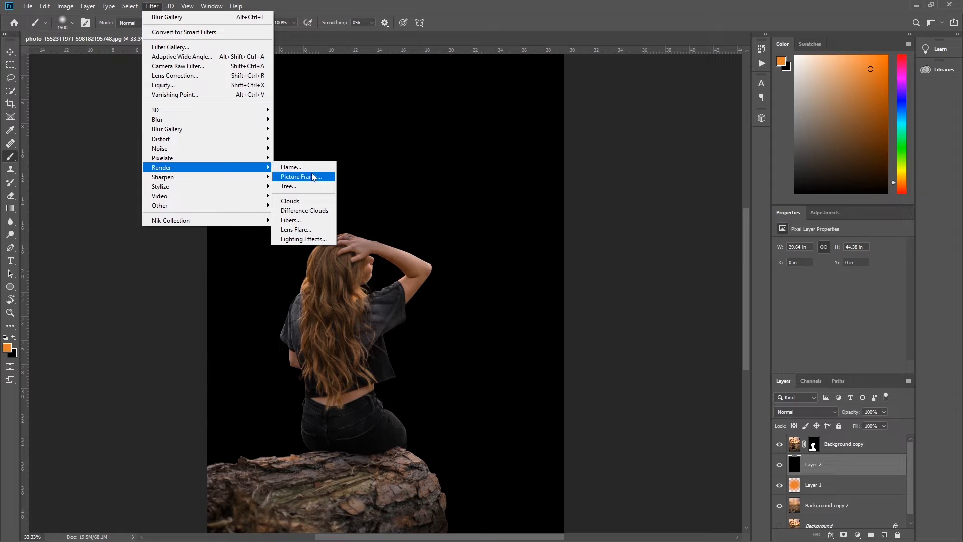
click(295, 230)
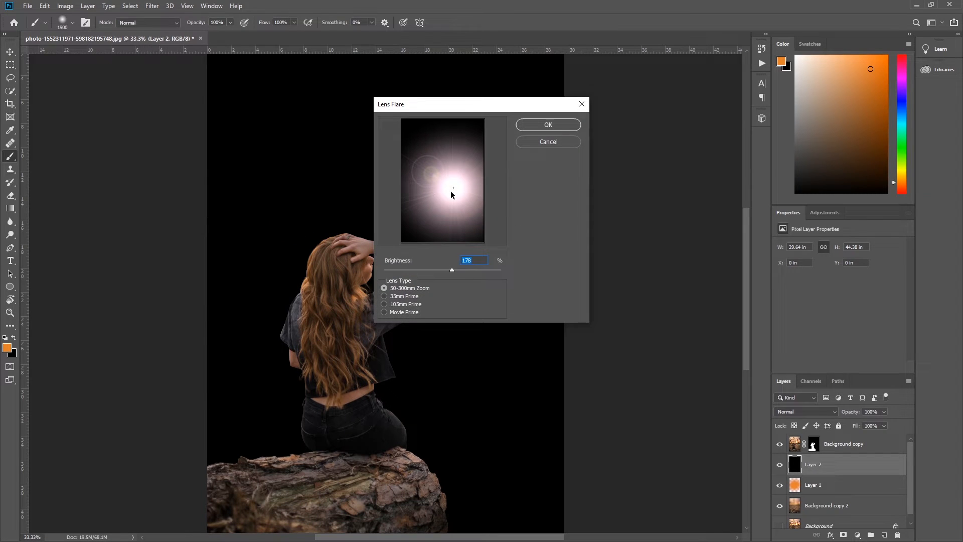
click(450, 180)
click(454, 176)
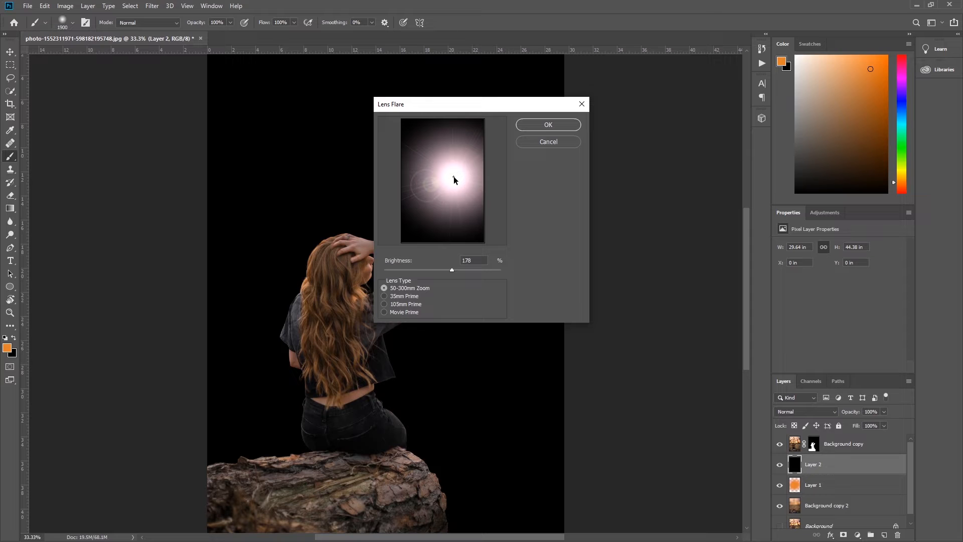
click(548, 125)
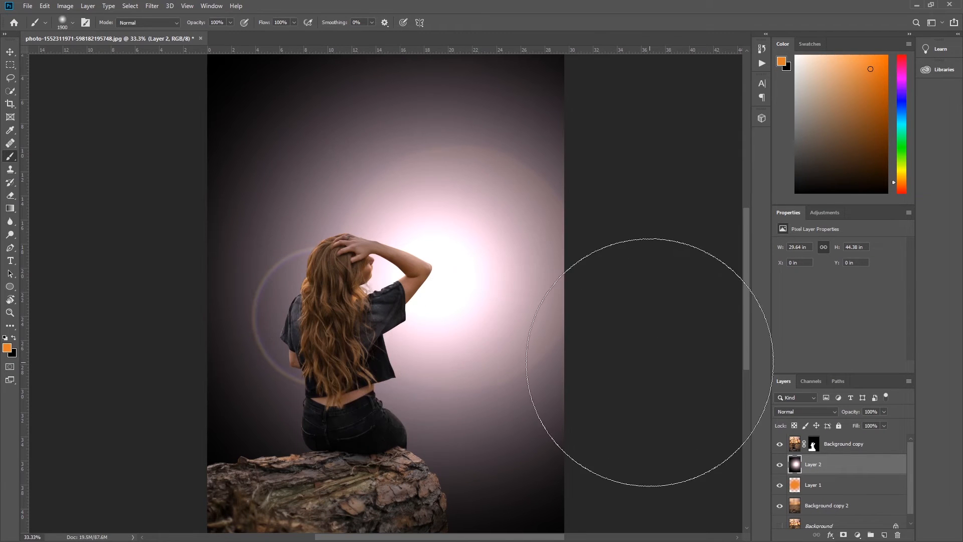
Set the lens flare layer's blend mode to Screen and its opacity to 61%
key(v)
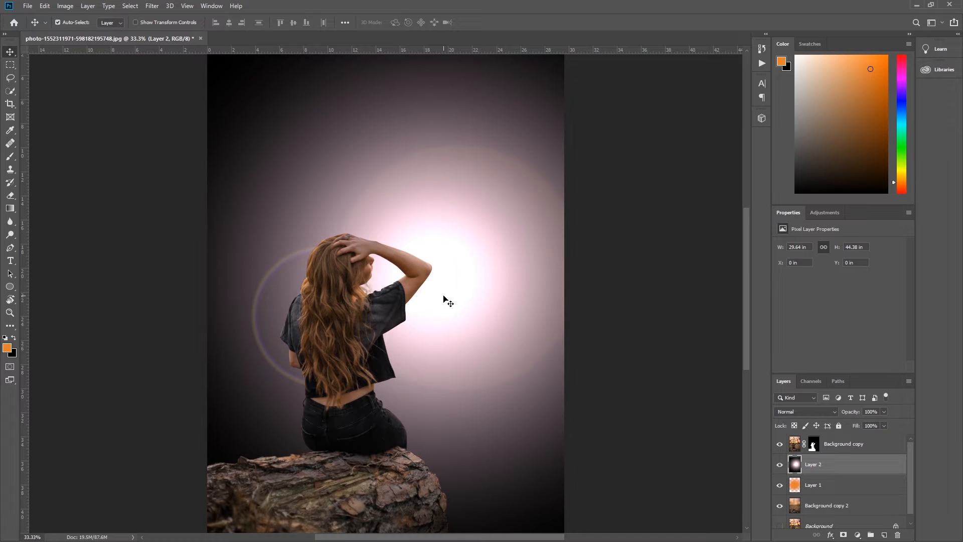
key(ctrl+minus)
click(832, 408)
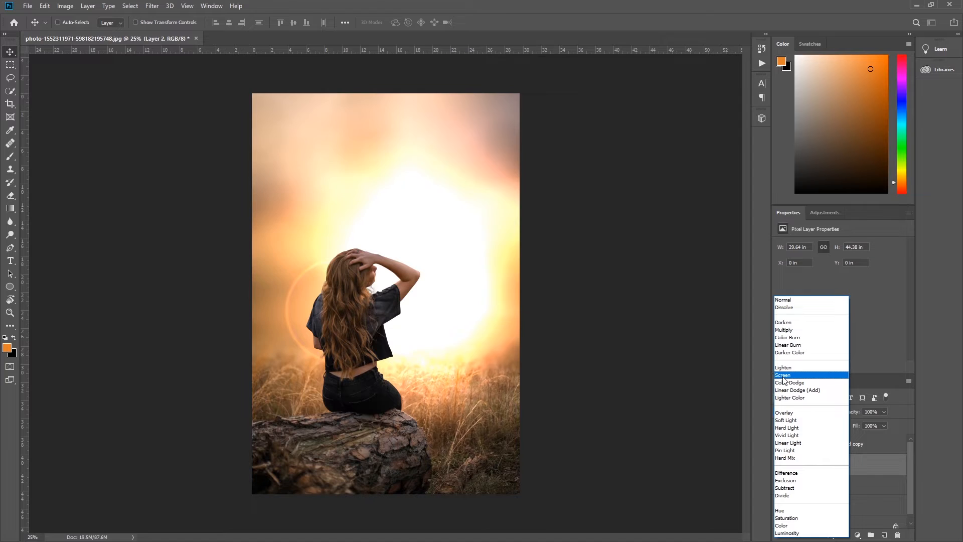
click(784, 376)
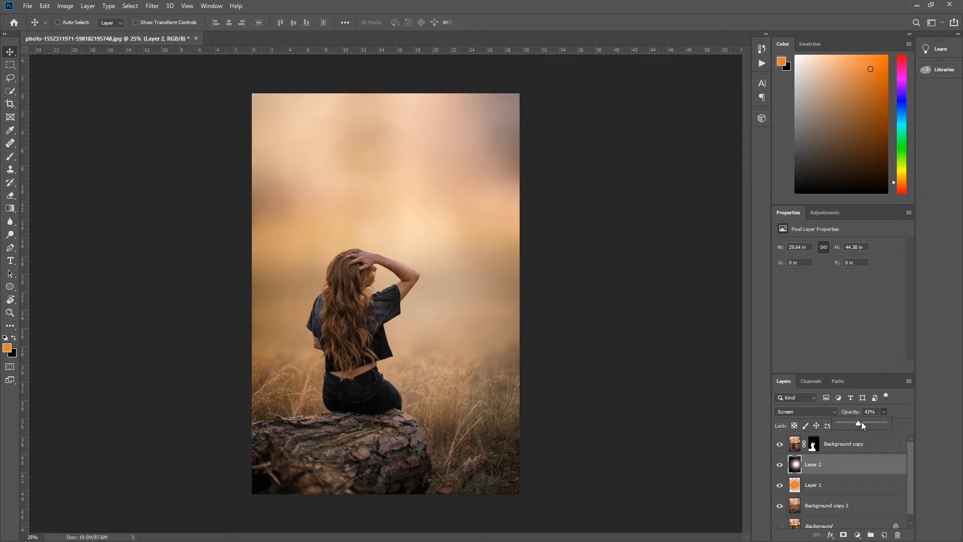
drag(866, 421, 872, 420)
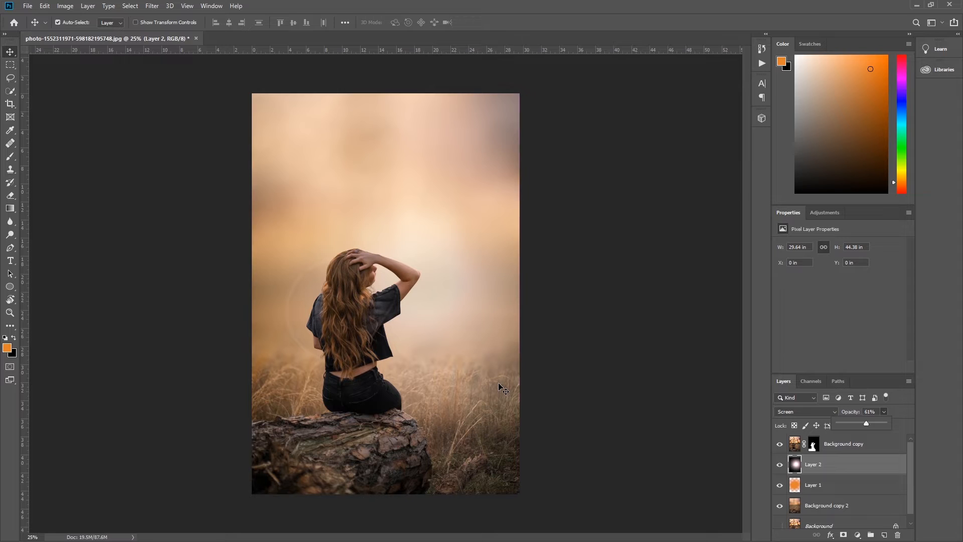
Add a Curves adjustment layer directly above the Background copy layer
key(ctrl+plus)
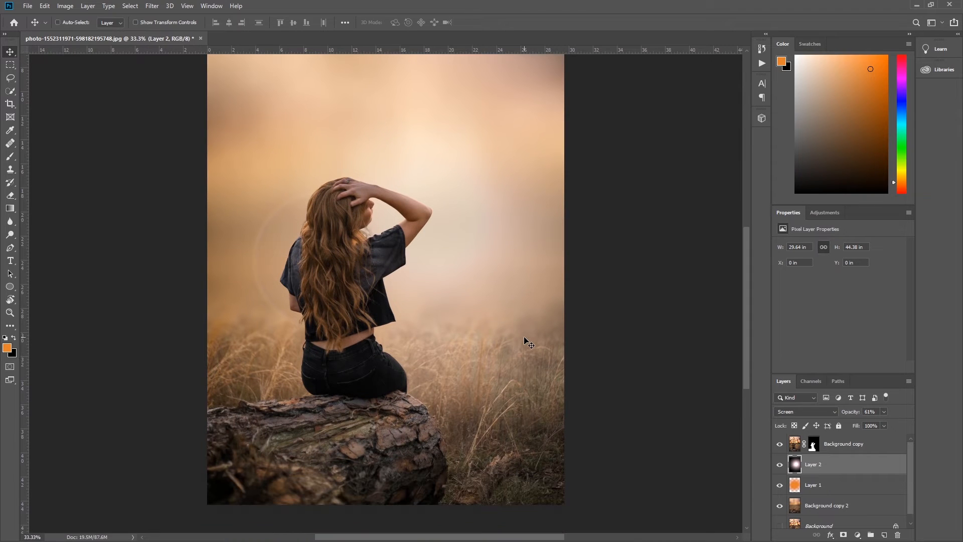
click(870, 444)
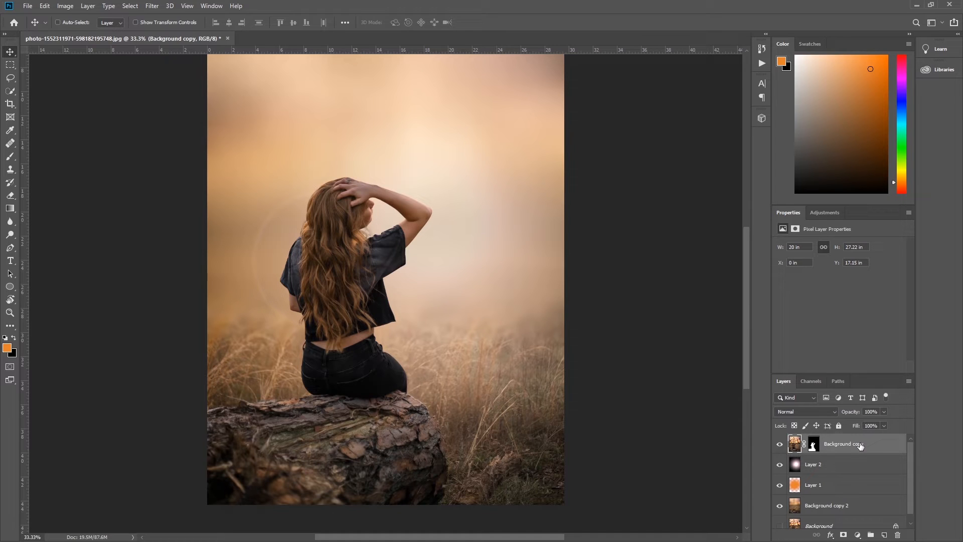
click(859, 536)
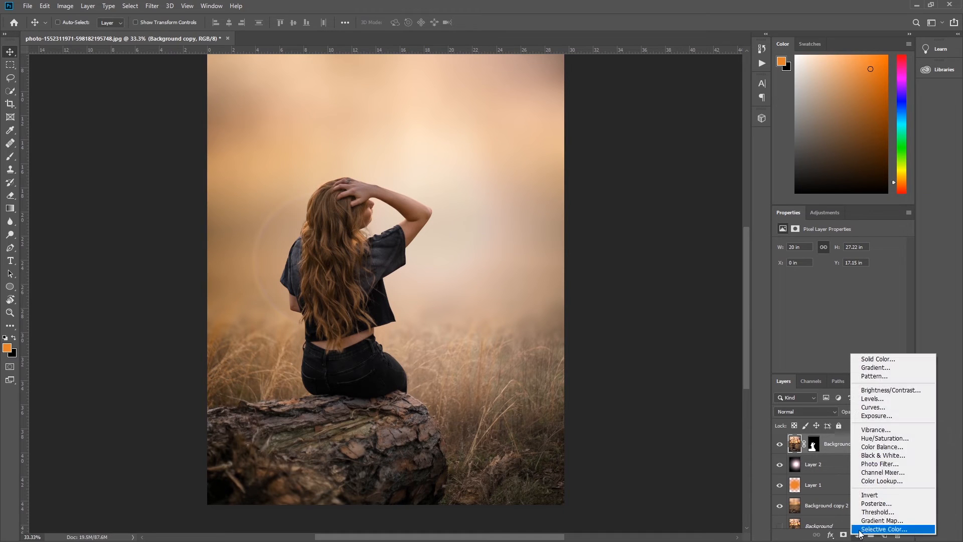
click(875, 414)
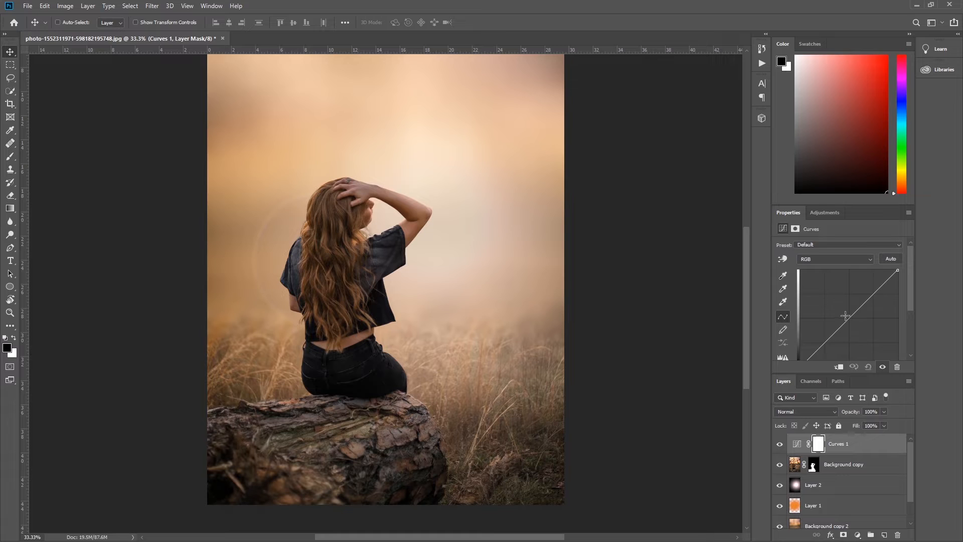
Brighten the midtones strongly in Curves 1, clip it to the Background copy layer and invert its mask to black
drag(847, 316, 834, 295)
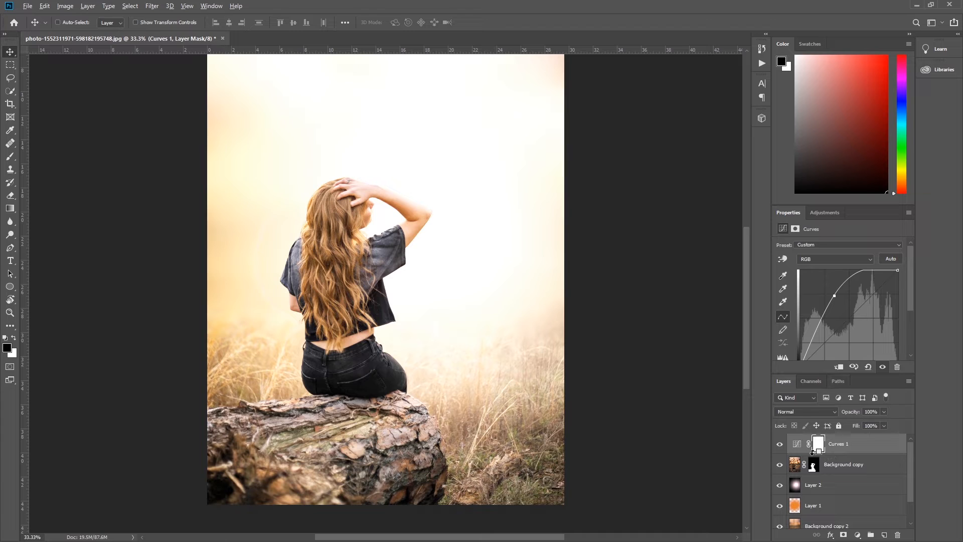
click(838, 367)
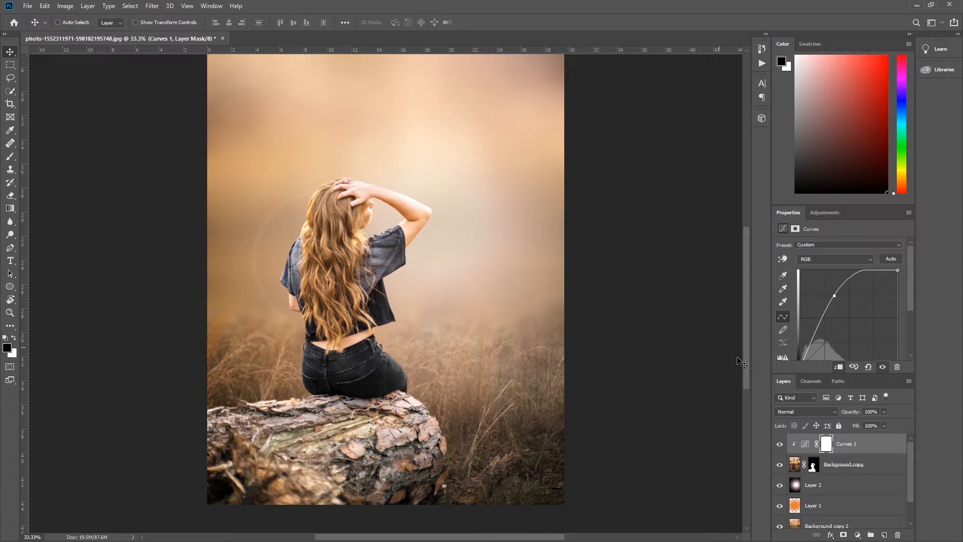
key(ctrl+i)
Paint the Curves 1 mask with a soft white brush of about 133 px along the edges of the raised arm, hair and shoulders
key(ctrl+plus)
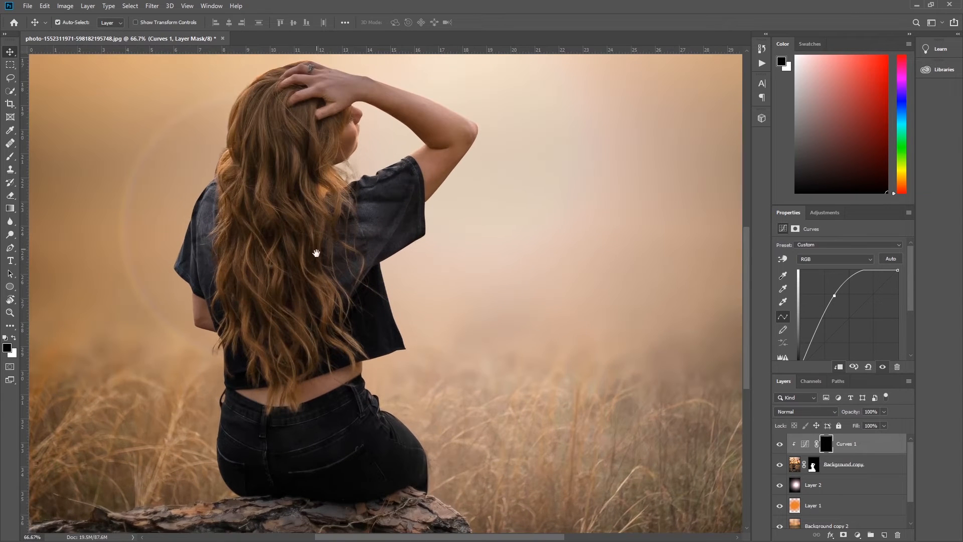
key(ctrl+plus)
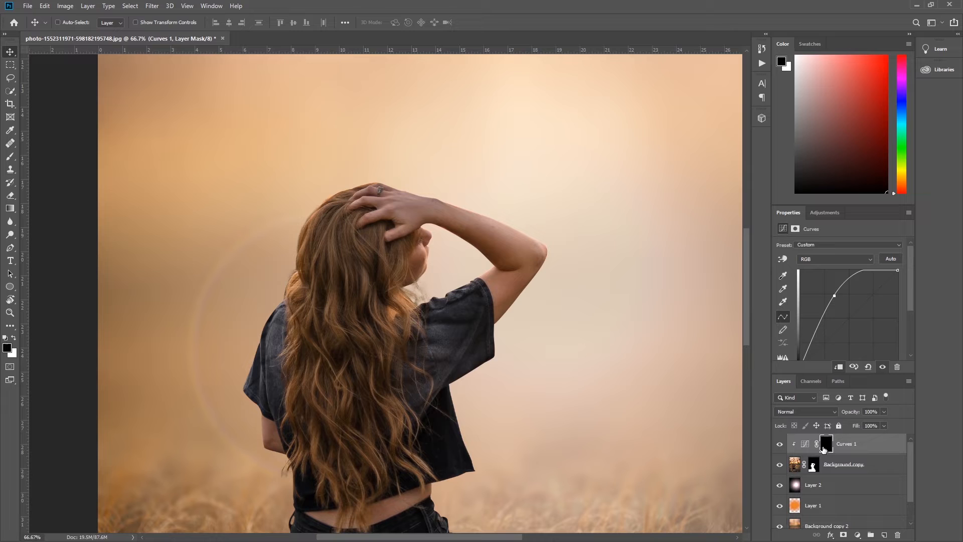
key(b)
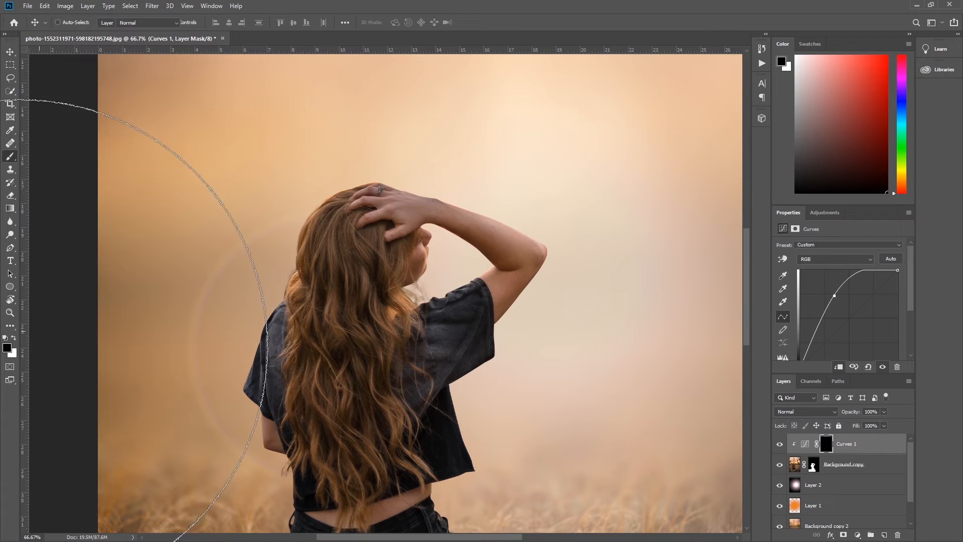
key(x)
right_click(347, 283)
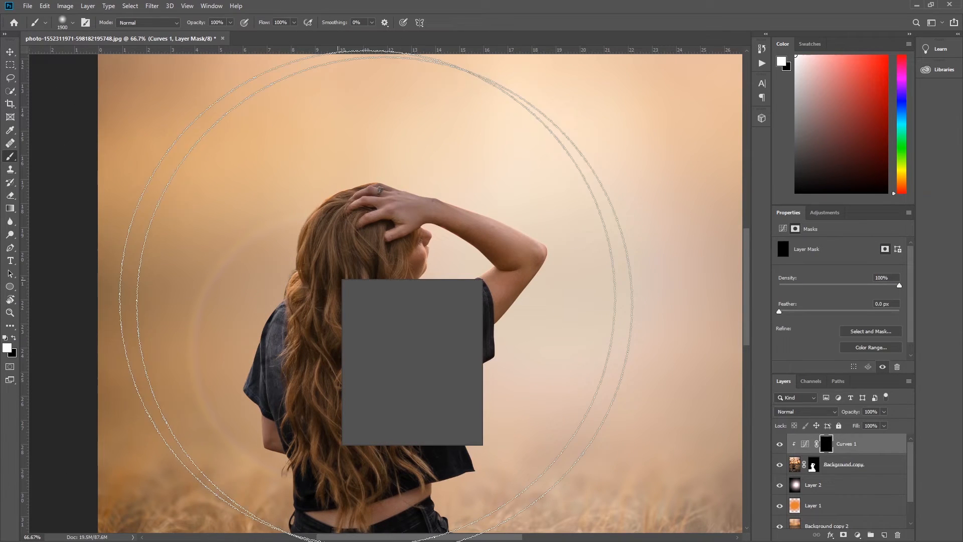
click(428, 303)
click(437, 292)
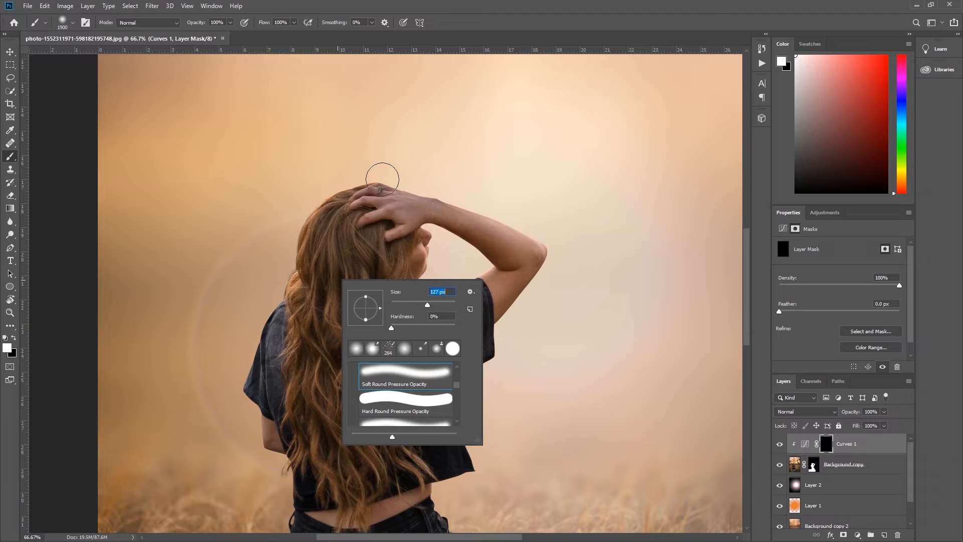
click(429, 303)
key(Return)
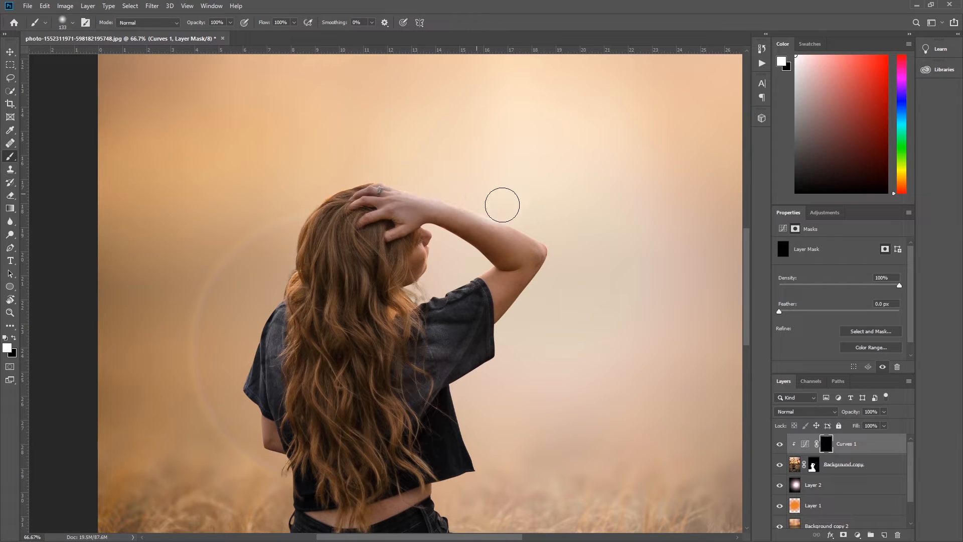
mouse_move(500, 207)
mouse_down()
mouse_move(557, 275)
mouse_move(517, 331)
mouse_move(544, 288)
mouse_move(558, 236)
mouse_up()
mouse_move(438, 306)
mouse_down()
mouse_move(501, 394)
mouse_move(472, 410)
mouse_move(499, 467)
mouse_move(441, 276)
mouse_up()
key(bracketright)
mouse_move(311, 186)
mouse_down()
mouse_move(401, 173)
mouse_move(315, 184)
mouse_move(265, 277)
mouse_move(285, 207)
mouse_move(271, 284)
mouse_move(221, 340)
mouse_move(241, 328)
mouse_move(220, 400)
mouse_move(246, 415)
mouse_move(243, 453)
mouse_move(266, 458)
mouse_up()
scroll(299, 448, down, 3)
drag(423, 187, 445, 187)
Continue painting white on the Curves 1 mask along the outer edge of the jeans, using a brush of about 125 px
key(bracketleft)
key(bracketleft)
key(bracketright)
key(bracketright)
key(bracketleft)
drag(444, 407, 474, 444)
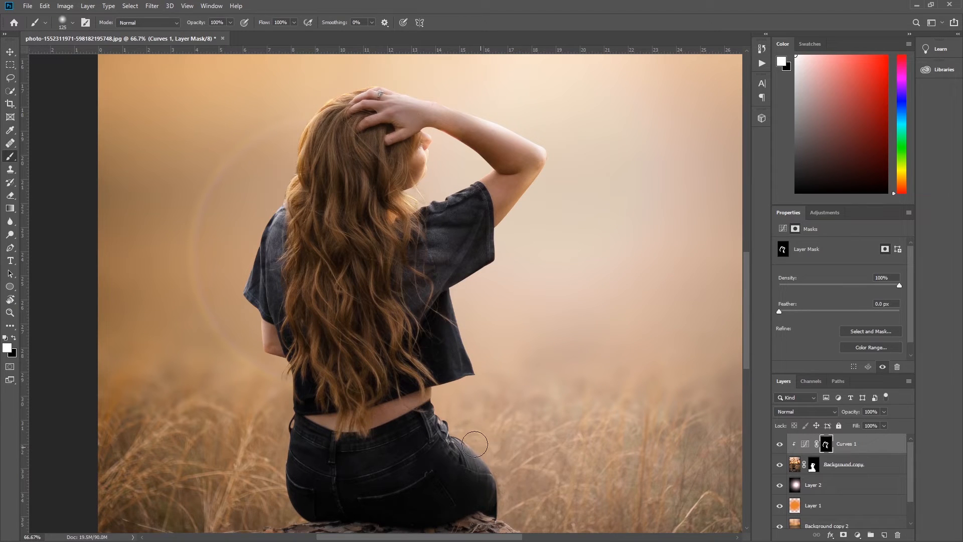
key(bracketright)
key(bracketright)
key(bracketright)
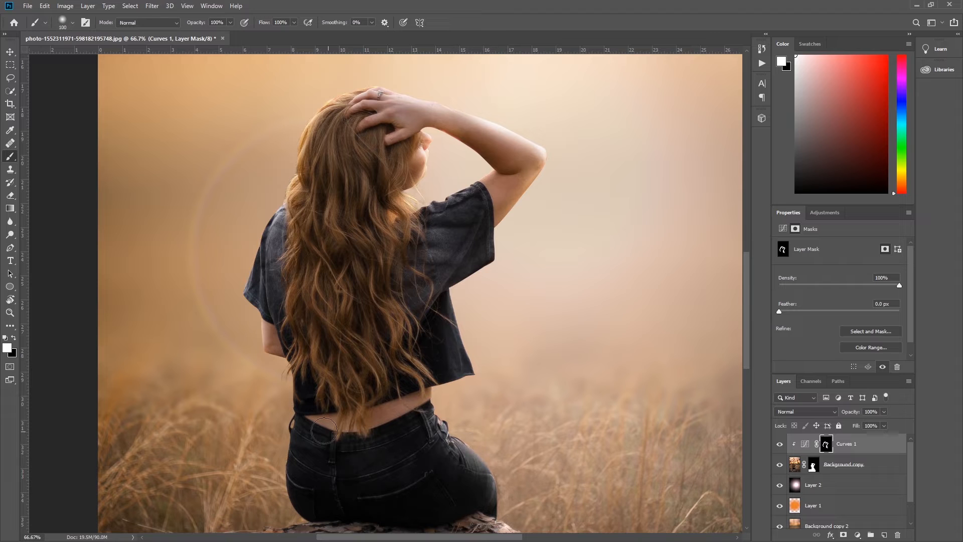
scroll(388, 399, down, 3)
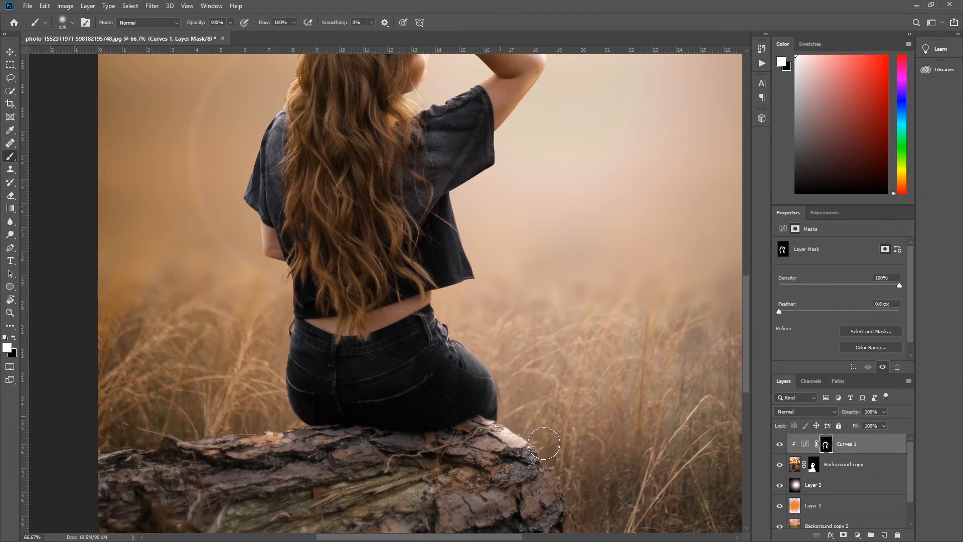
Paint the Curves 1 mask over the log's upper and end edges with a 250 px white brush at 30% opacity
scroll(568, 360, down, 1)
key(bracketright)
key(bracketright)
key(bracketright)
key(3)
key(bracketright)
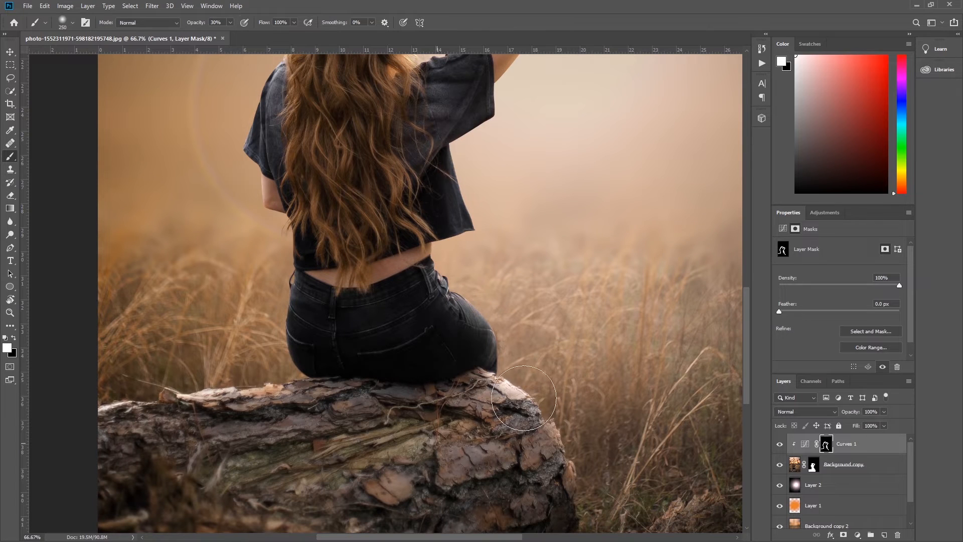
drag(524, 399, 549, 507)
drag(107, 441, 221, 426)
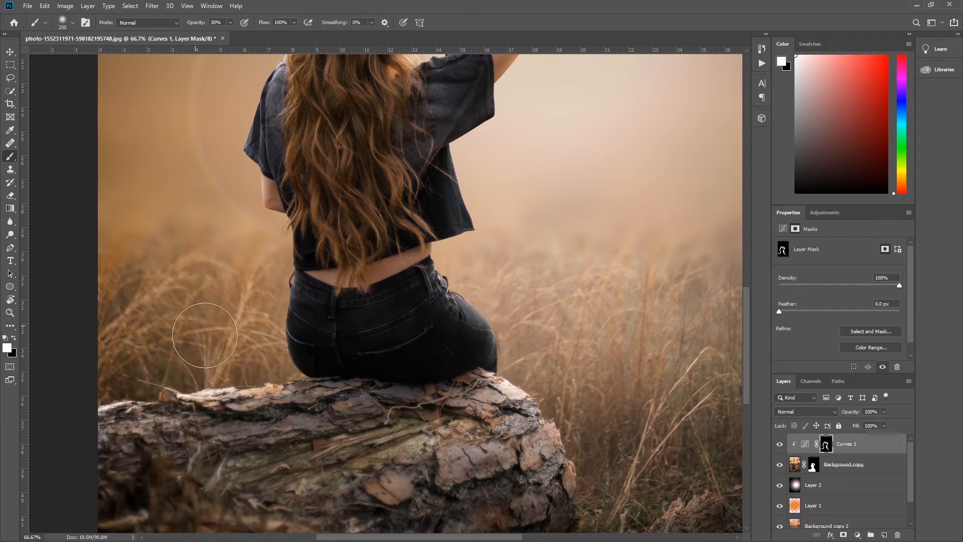
Add a new layer clipped above Curves 1 and set its blend mode to Color
scroll(301, 282, up, 1)
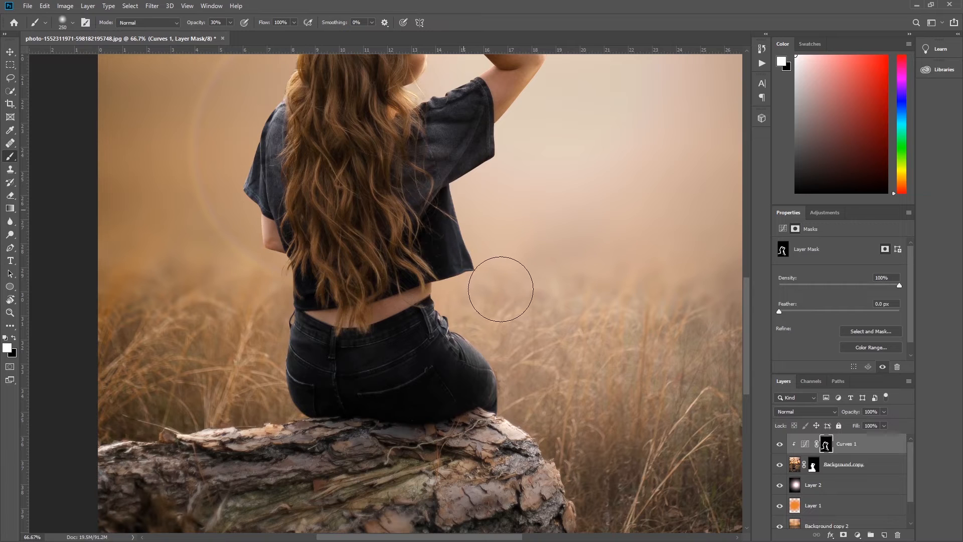
scroll(567, 226, up, 3)
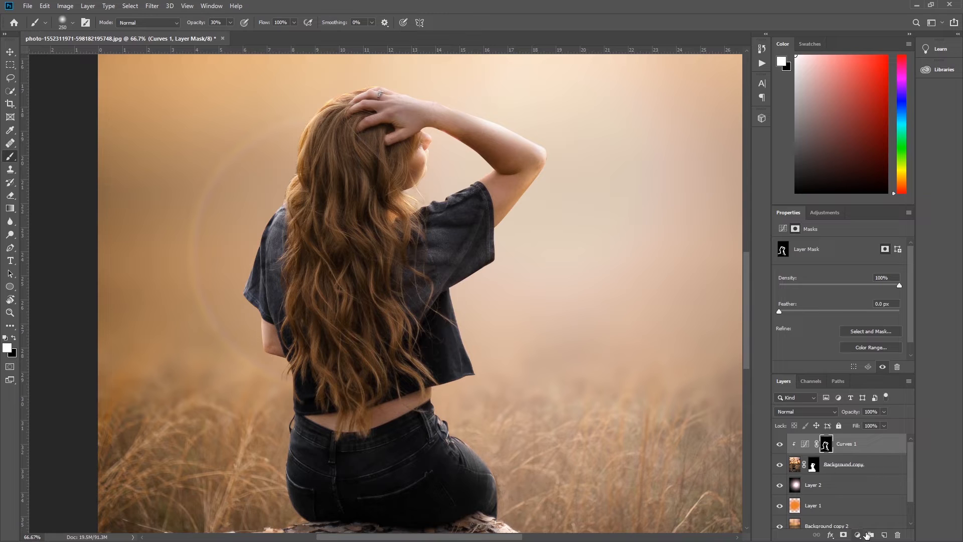
click(884, 537)
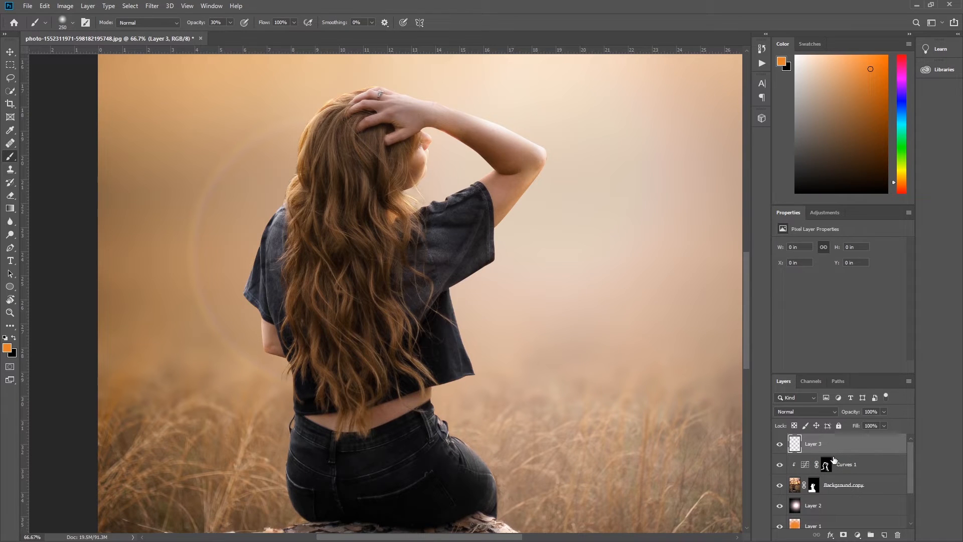
alt+click(849, 450)
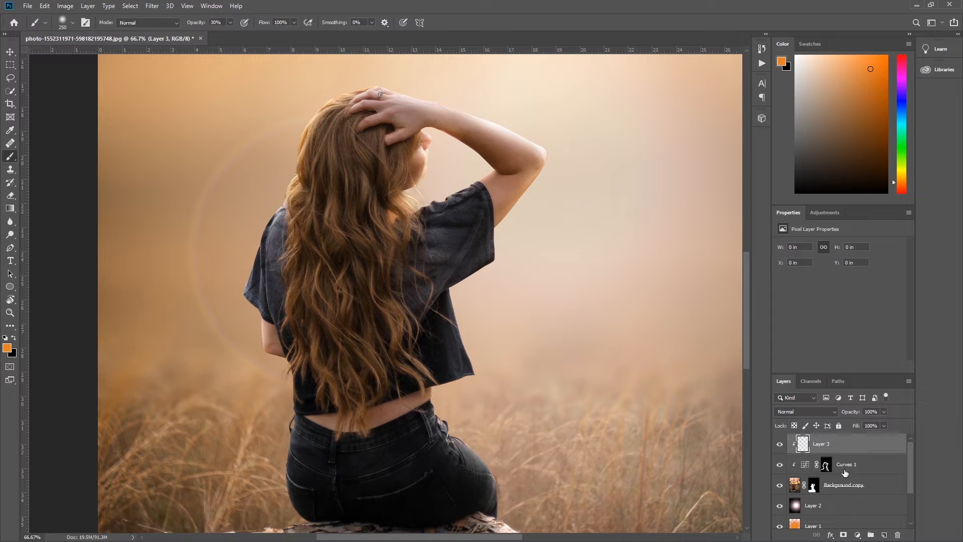
click(811, 412)
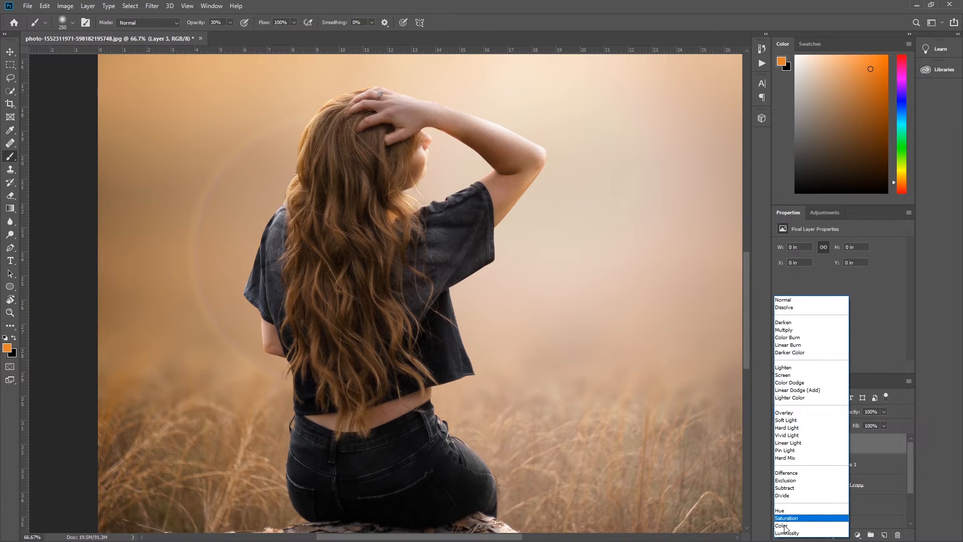
click(782, 525)
Set the foreground color to golden yellow e2bc23
click(7, 353)
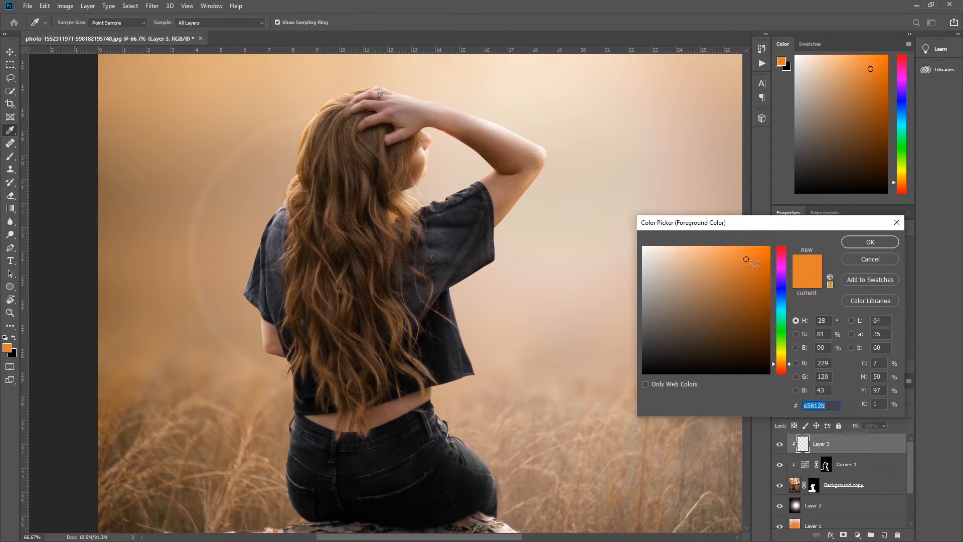
click(781, 357)
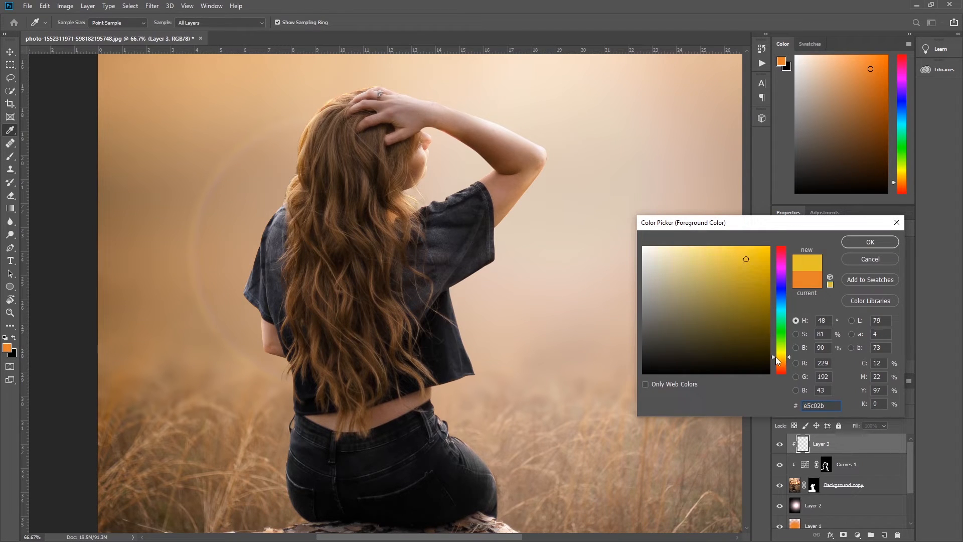
drag(744, 258, 751, 259)
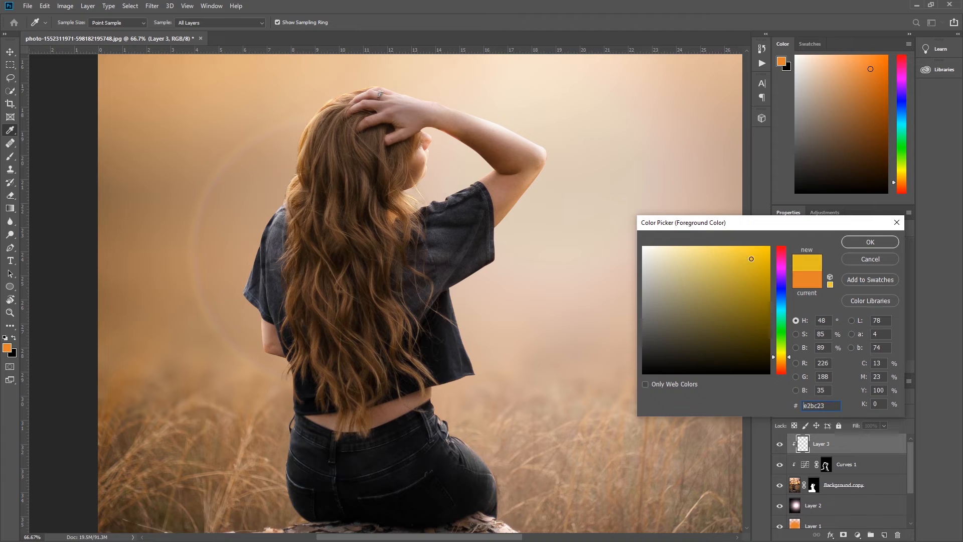
click(874, 244)
Paint yellow on Layer 3 with a 125 px soft brush along the raised arm, the hair's outer edge and the shoulder
key(b)
drag(436, 346, 450, 505)
key(bracketleft)
key(bracketleft)
key(bracketleft)
key(bracketleft)
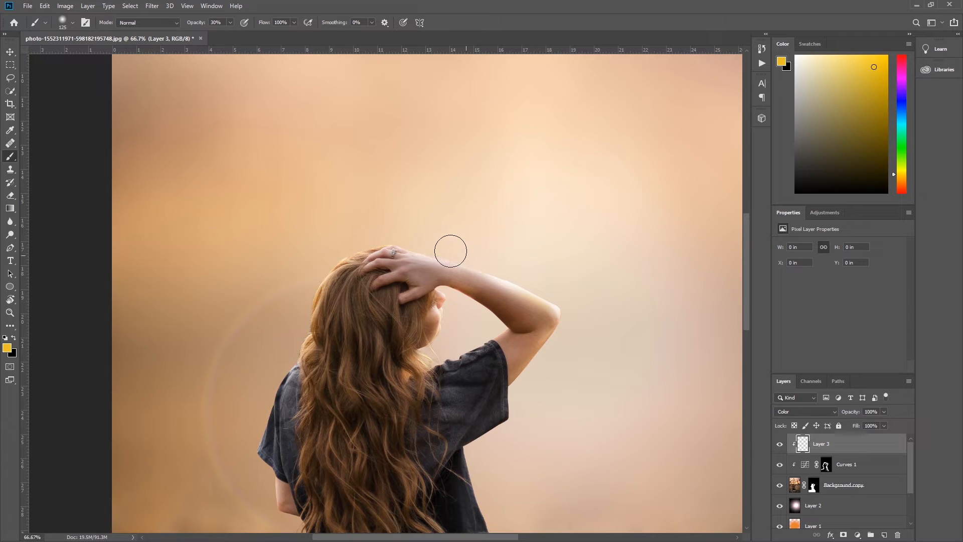
mouse_move(404, 238)
mouse_down()
mouse_move(577, 309)
mouse_move(524, 389)
mouse_up()
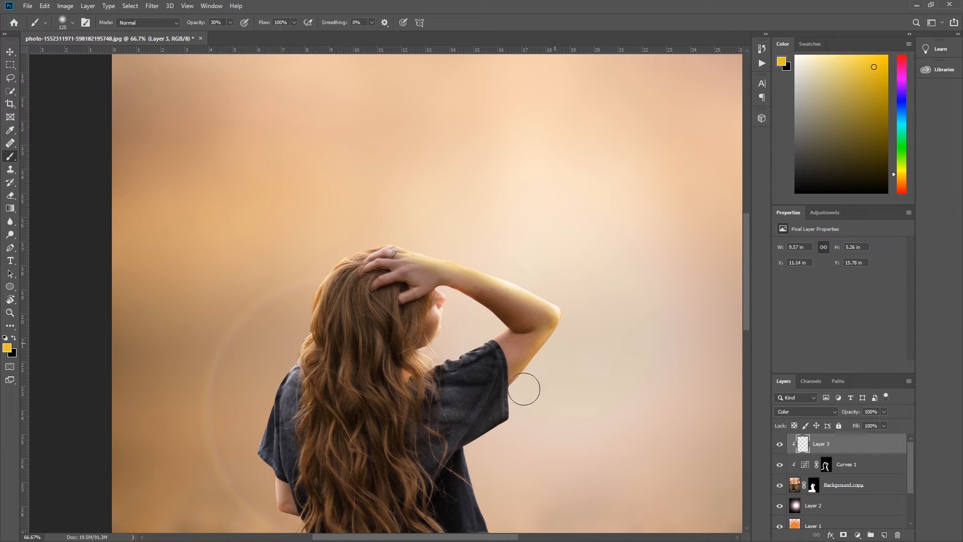
mouse_move(351, 246)
mouse_down()
mouse_move(330, 260)
mouse_move(370, 234)
mouse_move(285, 345)
mouse_move(299, 358)
mouse_move(256, 430)
mouse_move(265, 443)
mouse_move(248, 447)
mouse_move(269, 486)
mouse_up()
Paint yellow on Layer 3 along the outer edge of the jeans and over the log's top and end
scroll(266, 457, down, 2)
scroll(496, 396, down, 3)
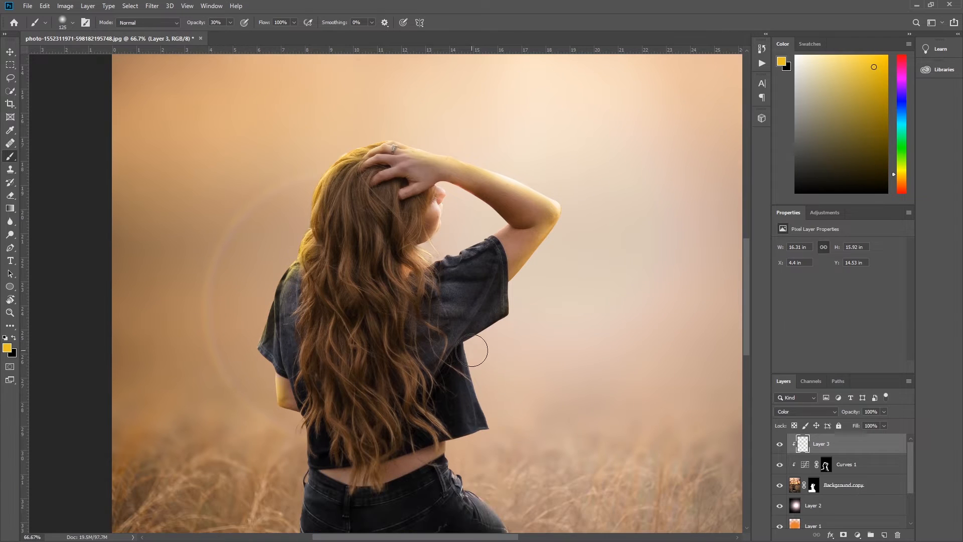
scroll(557, 451, down, 2)
mouse_move(484, 449)
mouse_down()
mouse_move(540, 519)
mouse_move(570, 451)
mouse_up()
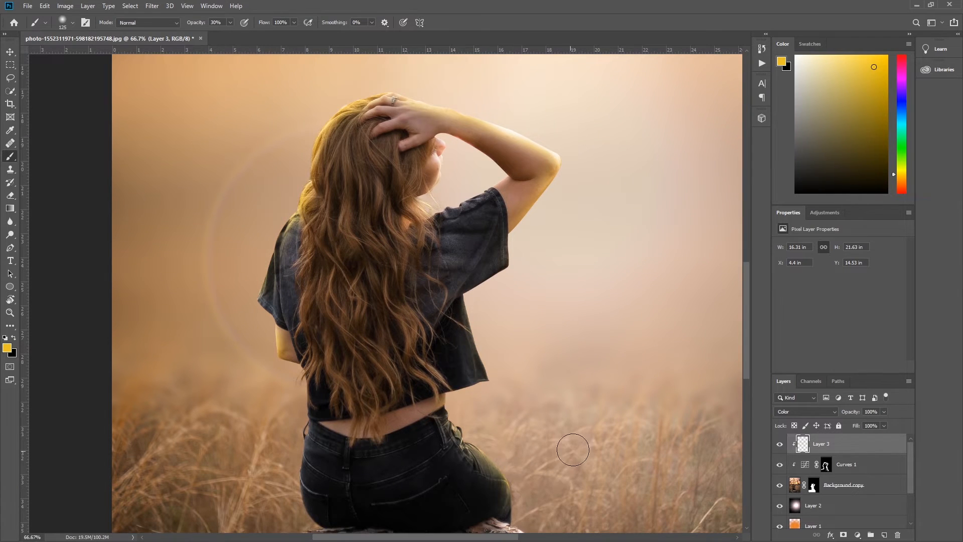
scroll(570, 451, down, 3)
drag(78, 483, 223, 481)
drag(503, 455, 527, 525)
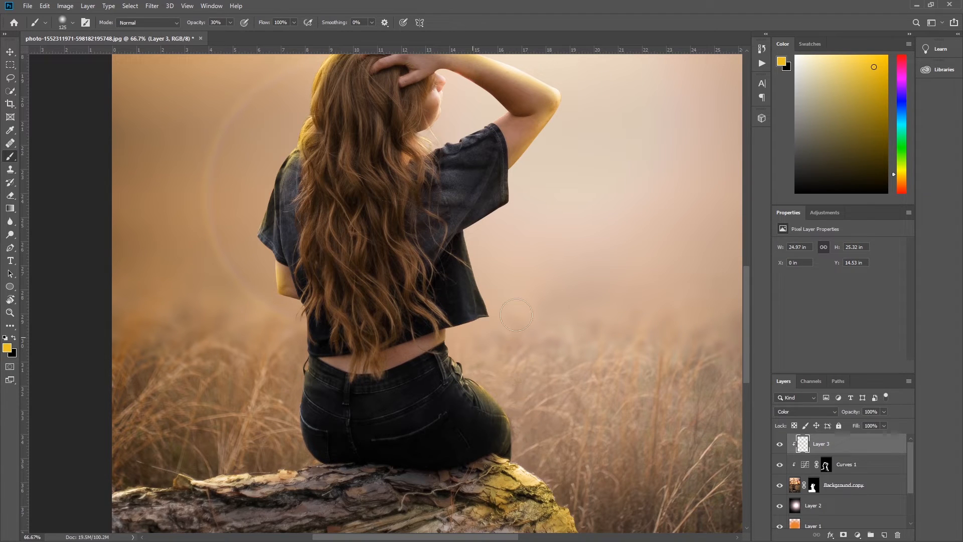
Paint yellow on Layer 3 around the face and sleeve top with a smaller brush of about 80 px
scroll(514, 324, up, 1)
key(bracketleft)
key(bracketleft)
key(bracketleft)
drag(447, 163, 433, 176)
scroll(575, 395, up, 3)
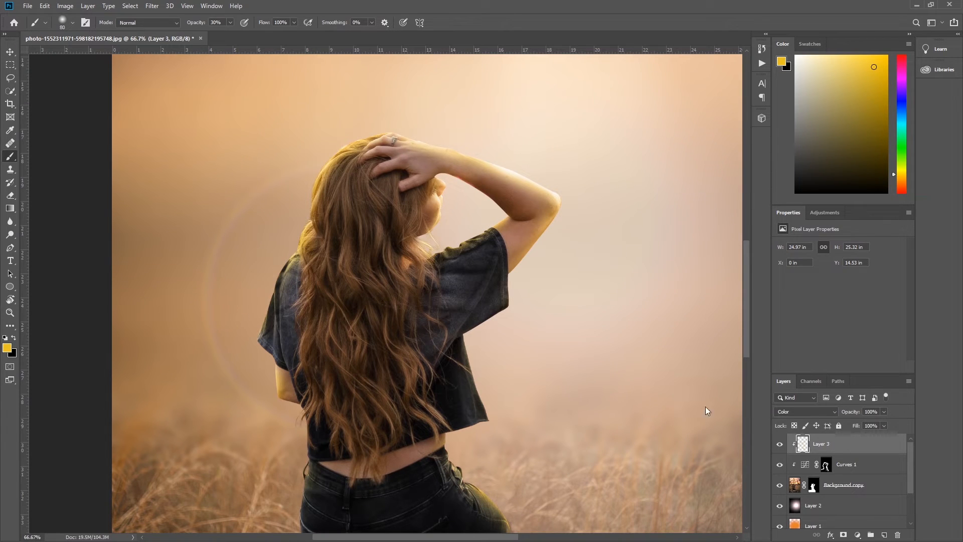
Shift Layer 3's hue by -36 and lower the layer's opacity to 50%
key(ctrl+u)
drag(678, 326, 658, 327)
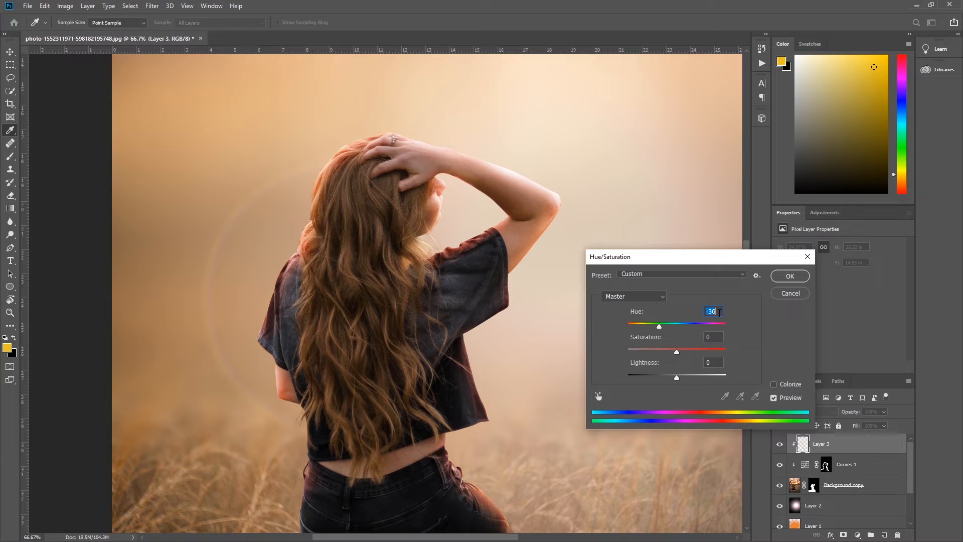
click(790, 276)
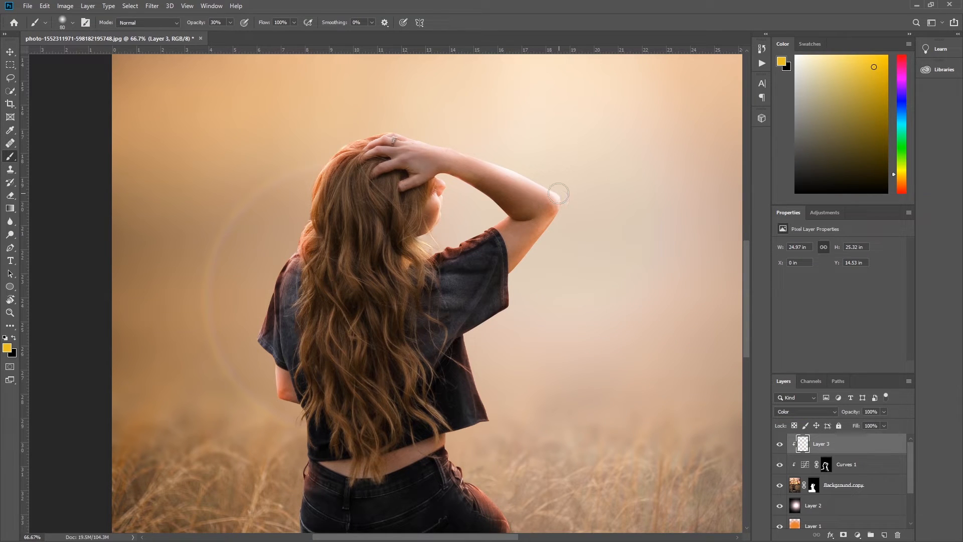
click(883, 412)
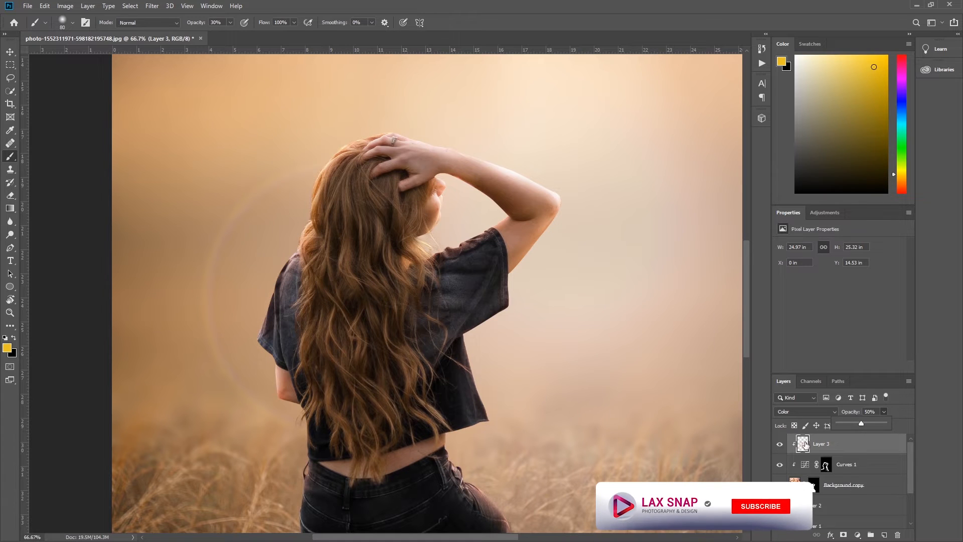
click(579, 424)
Erase excess color on Layer 3 from the log's end with a 300 px soft eraser at 60% opacity
key(ctrl+minus)
key(ctrl+minus)
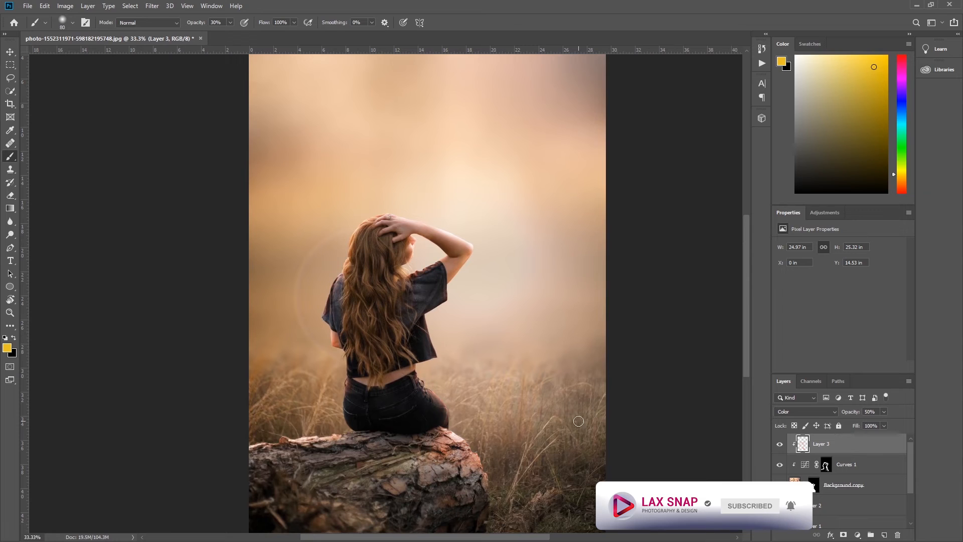
key(e)
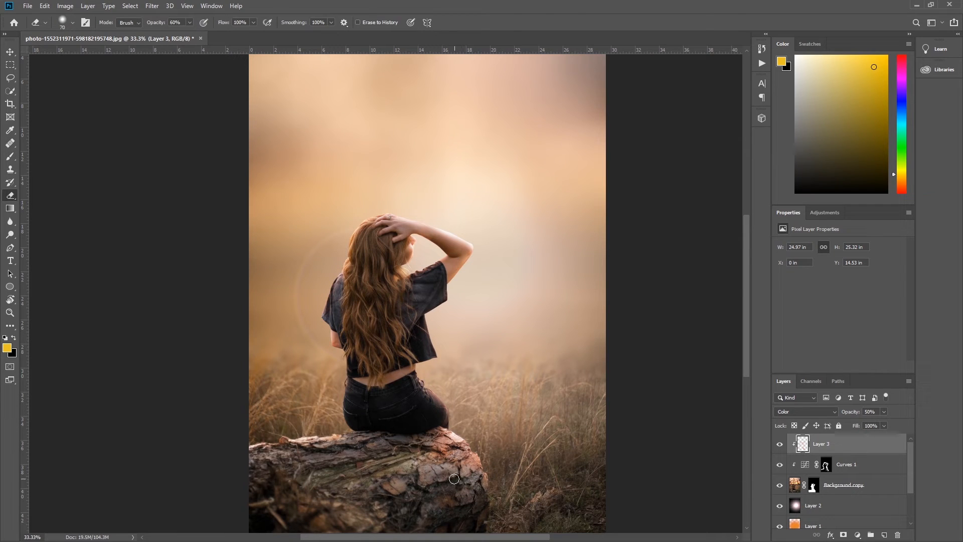
key(bracketright)
key(bracketright)
key(bracketright)
key(bracketright)
key(bracketright)
key(bracketright)
key(bracketright)
key(bracketright)
key(bracketright)
key(bracketright)
key(bracketright)
key(bracketleft)
key(bracketleft)
drag(492, 382, 530, 359)
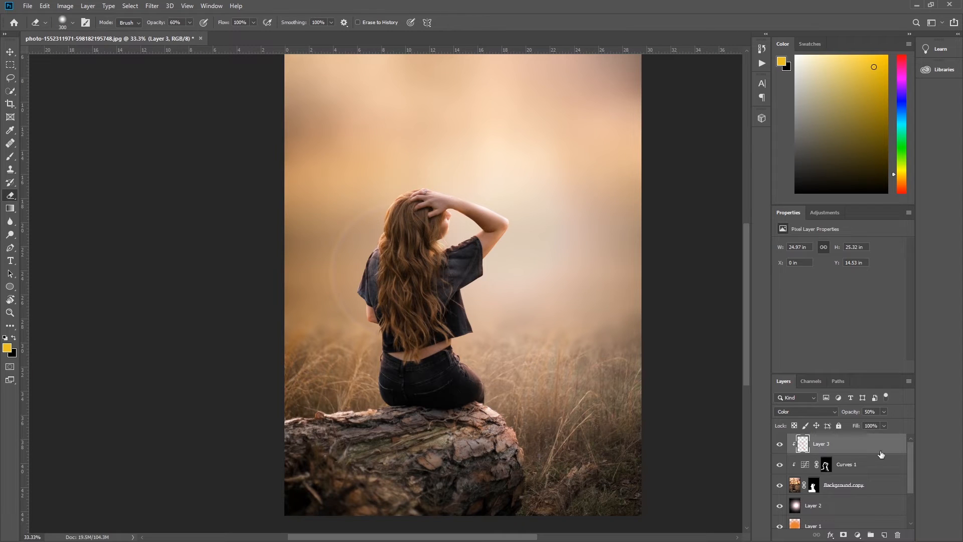
Add a Gradient Map adjustment layer above Layer 3
click(857, 536)
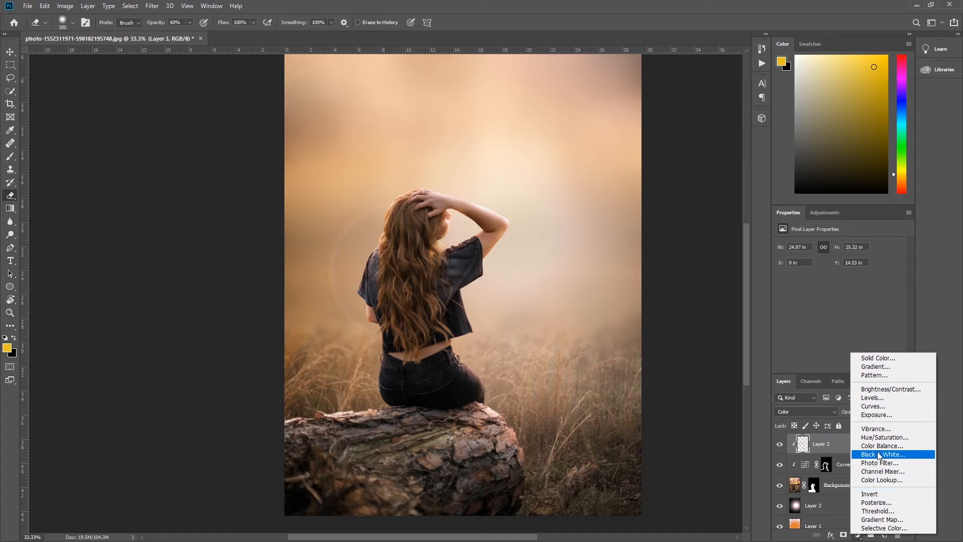
click(882, 520)
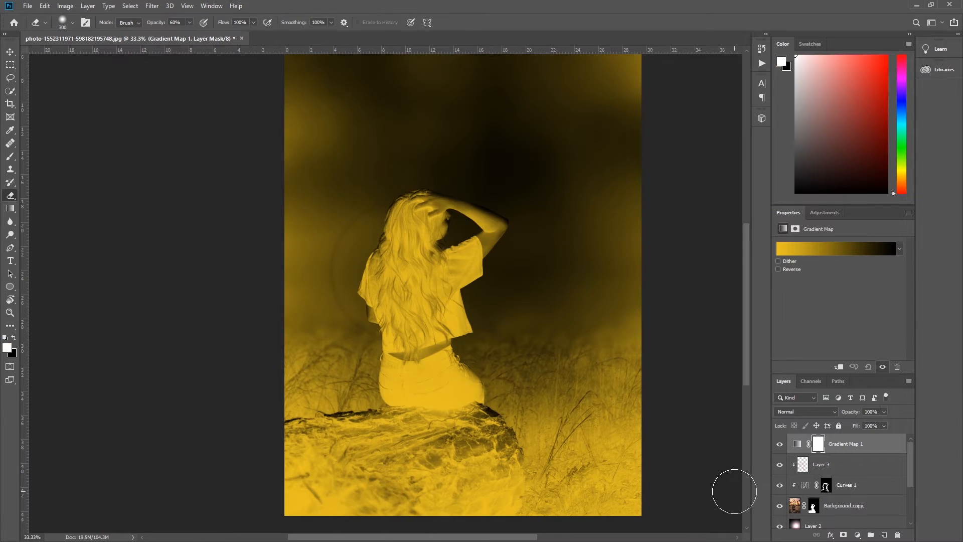
Load the Blue-Violet, Yellow-Orange preset into the Gradient Map and set its dark stop to navy blue 0f1a52
click(800, 249)
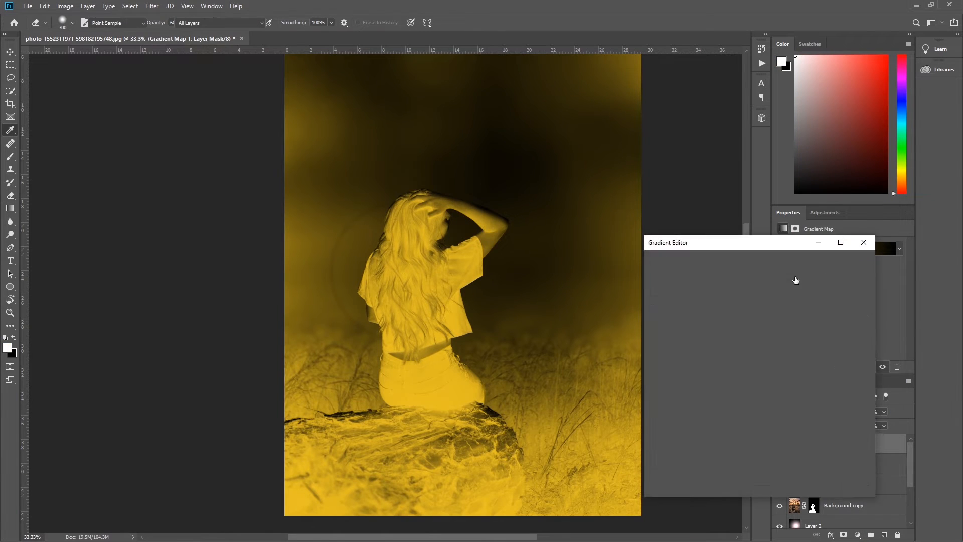
click(760, 275)
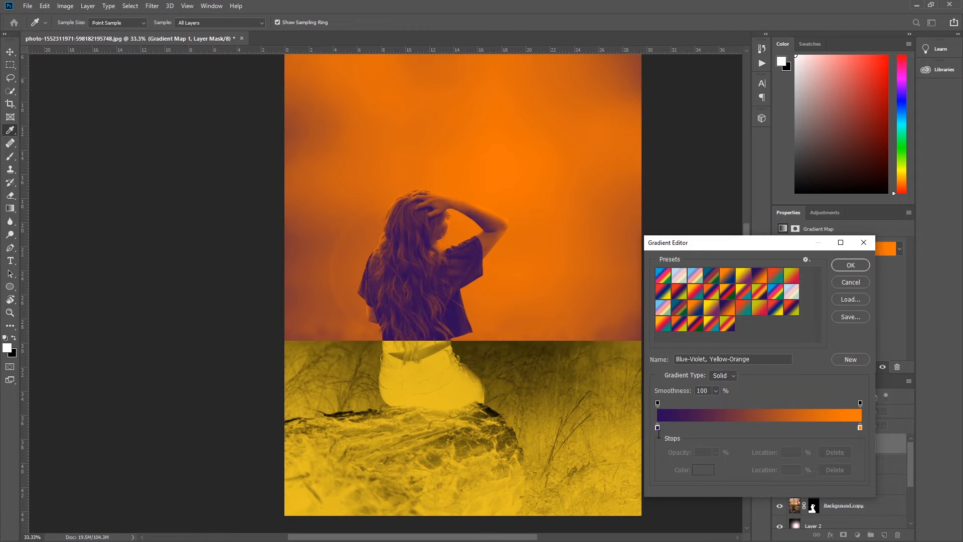
click(658, 427)
click(703, 470)
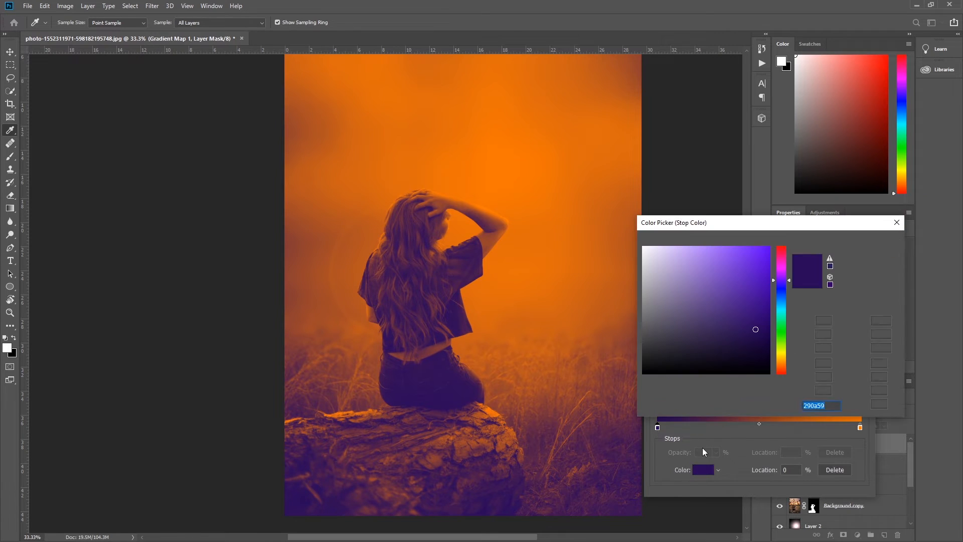
click(782, 293)
click(771, 318)
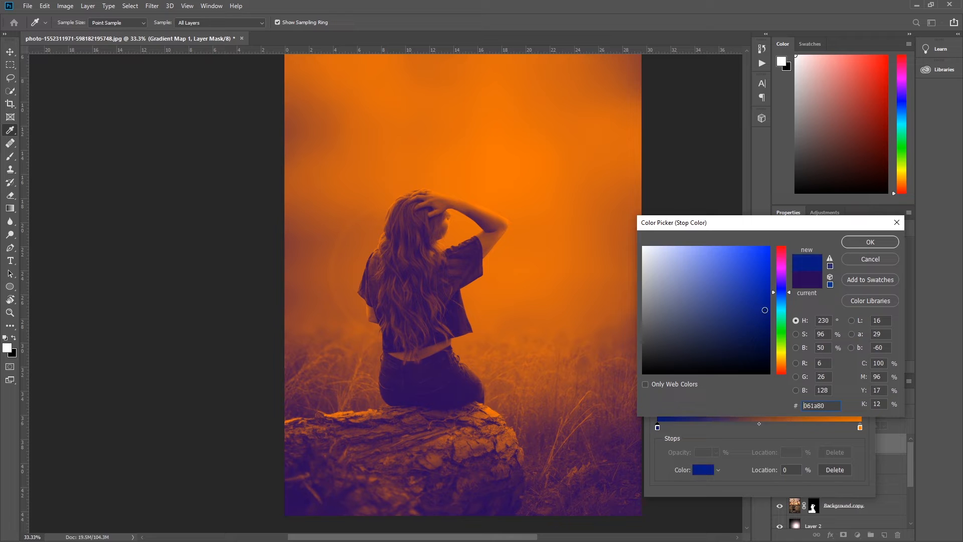
drag(772, 318, 745, 334)
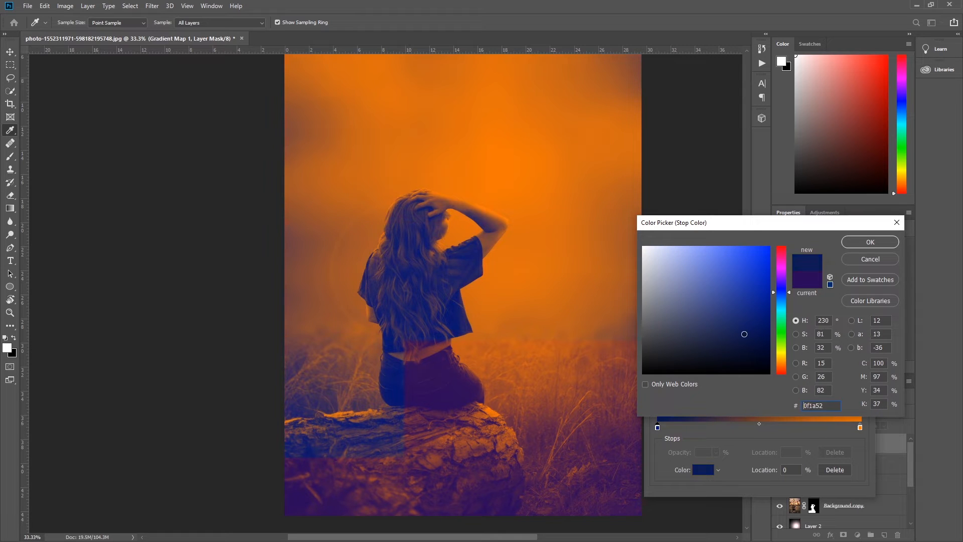
click(870, 243)
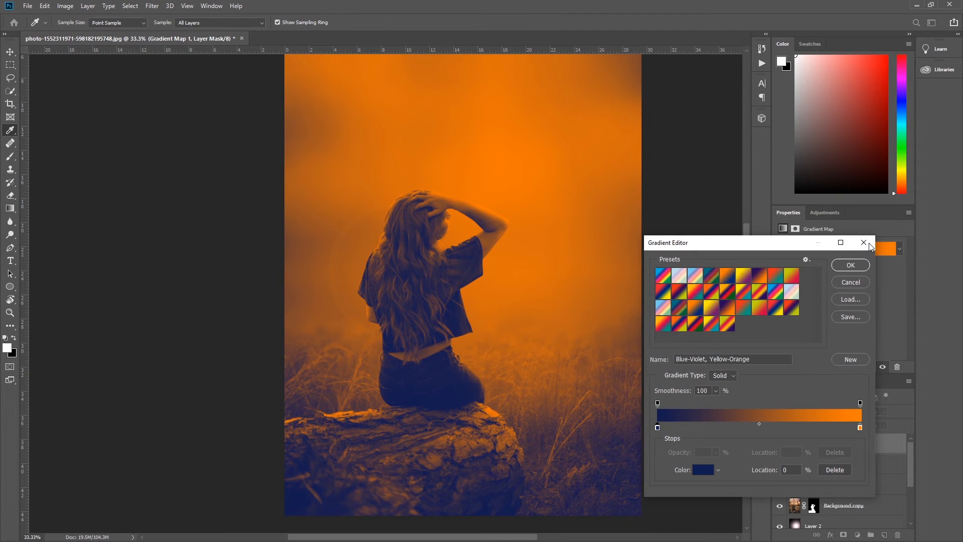
Set the gradient's light stop at 100% to muted golden brown a07730 and accept the gradient
click(860, 428)
click(704, 471)
drag(781, 364, 781, 360)
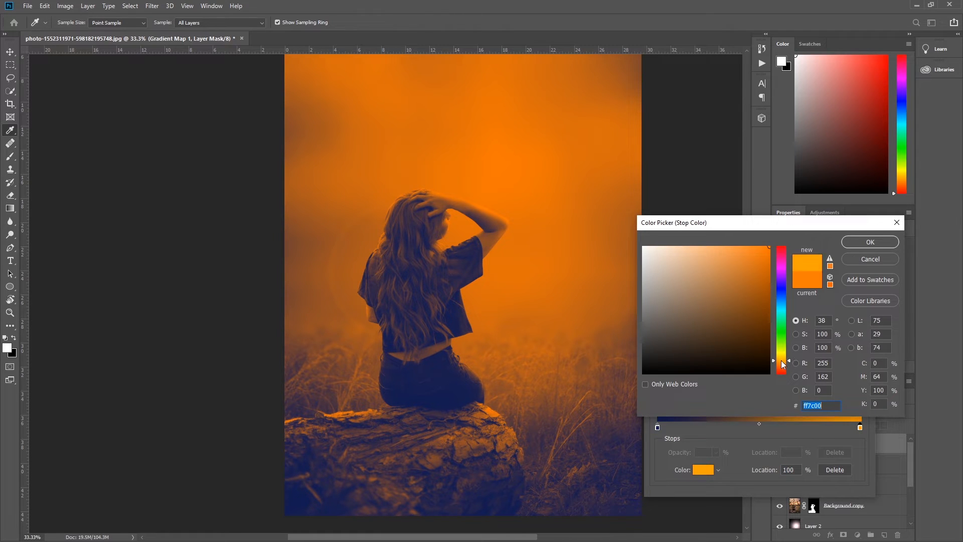
click(732, 294)
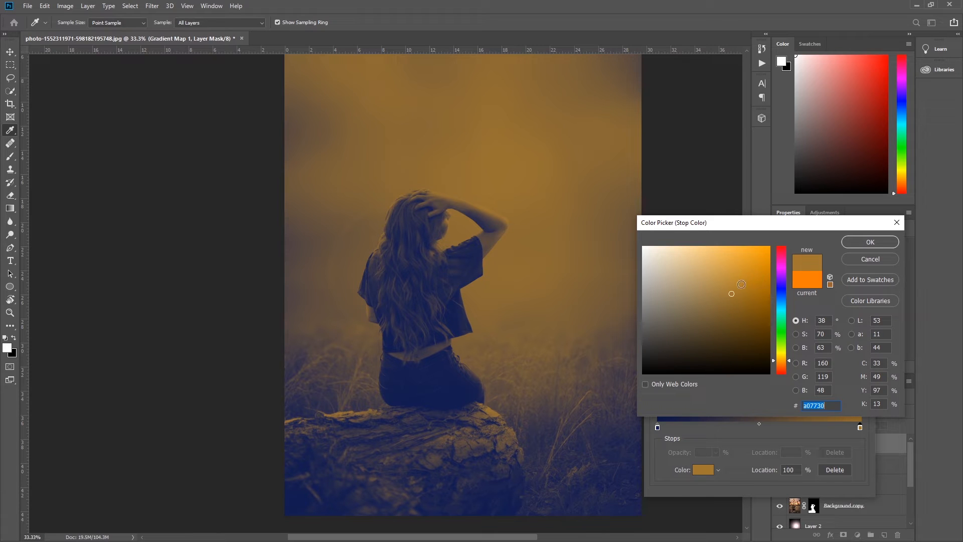
click(881, 241)
click(859, 266)
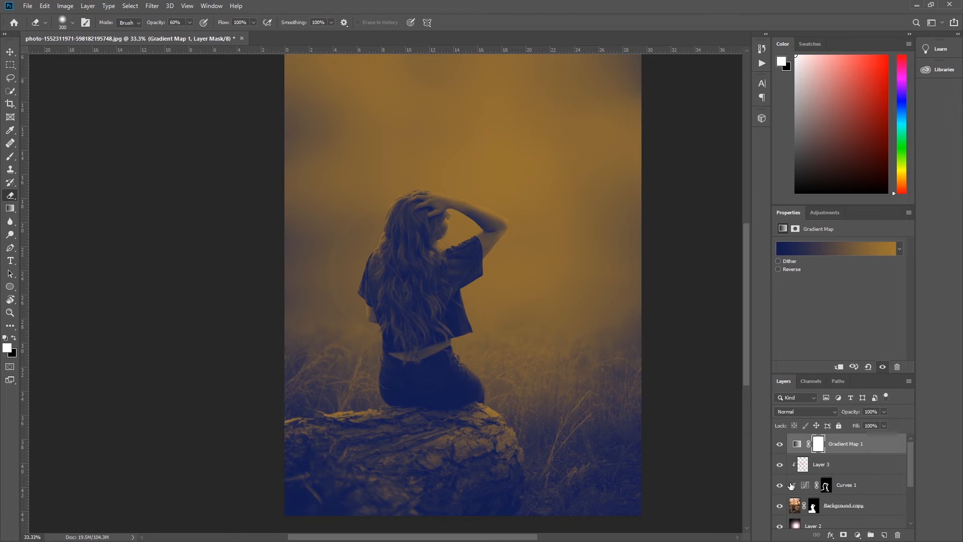
Set the Gradient Map layer's blend mode to Soft Light and compare the image with the layer hidden and shown
click(802, 417)
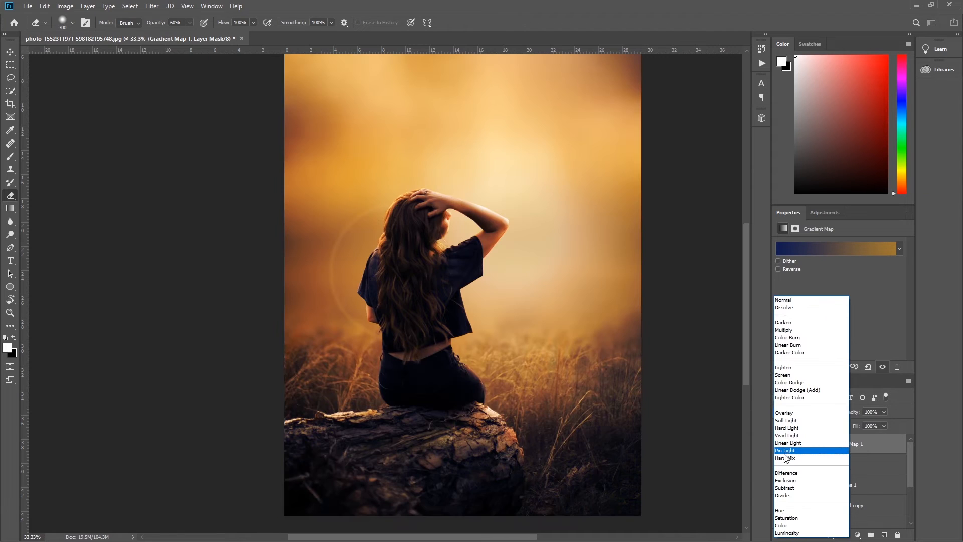
click(785, 421)
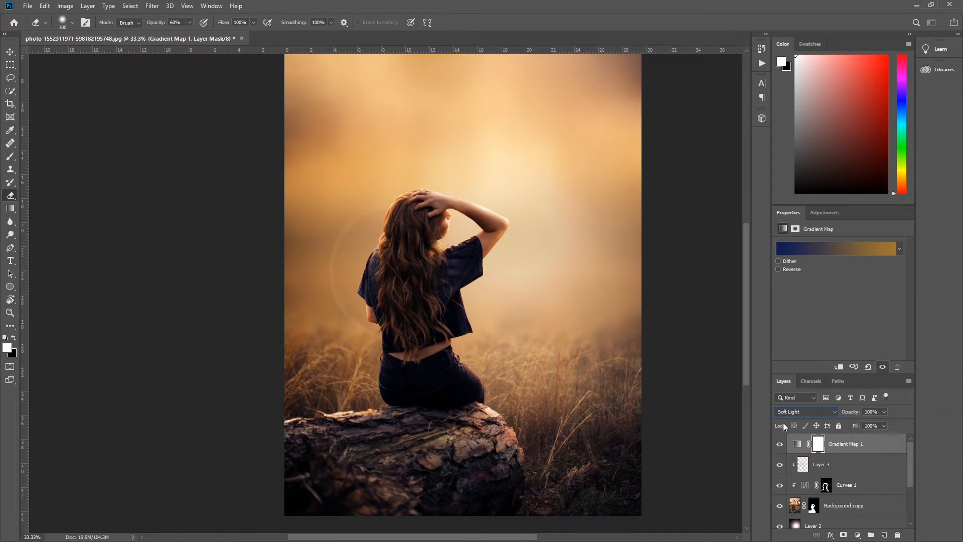
click(780, 444)
click(780, 446)
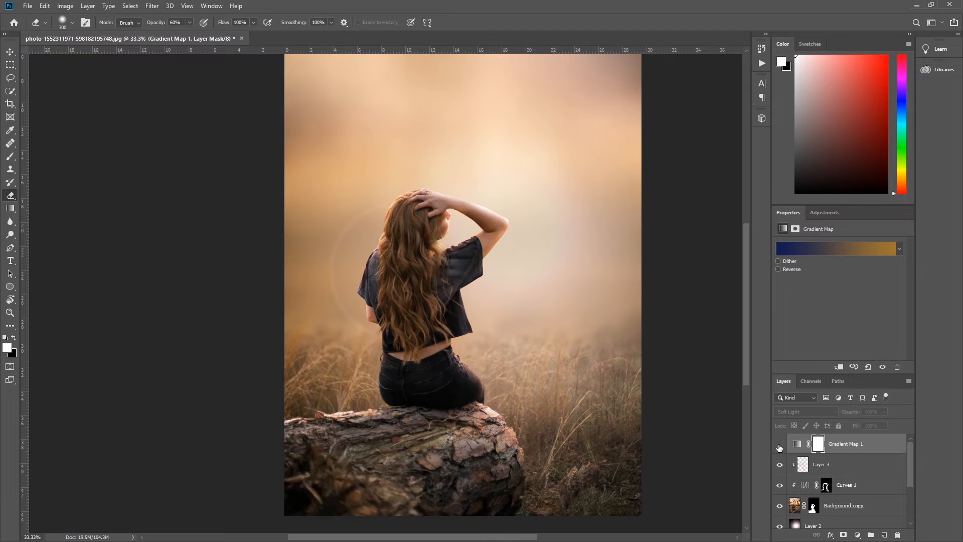
click(780, 446)
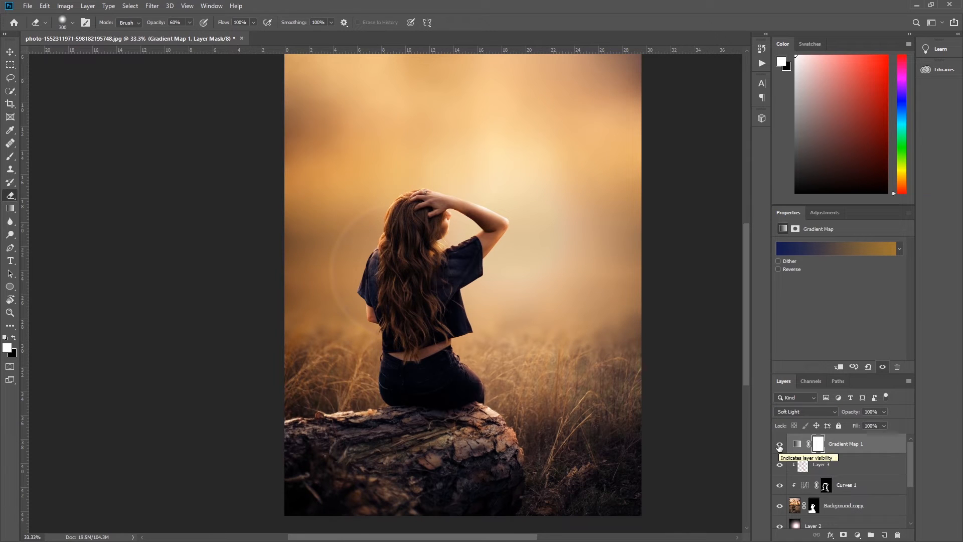
click(780, 446)
click(780, 446)
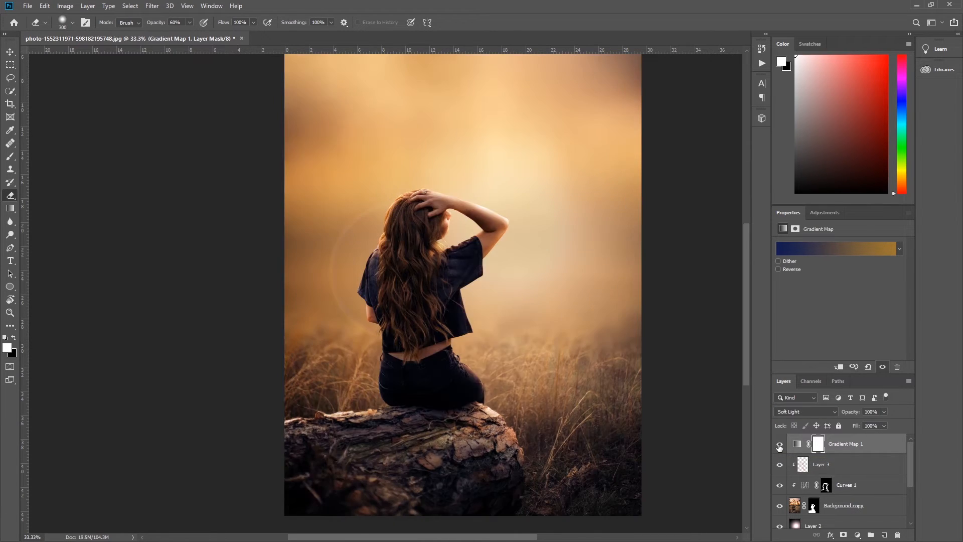
click(780, 446)
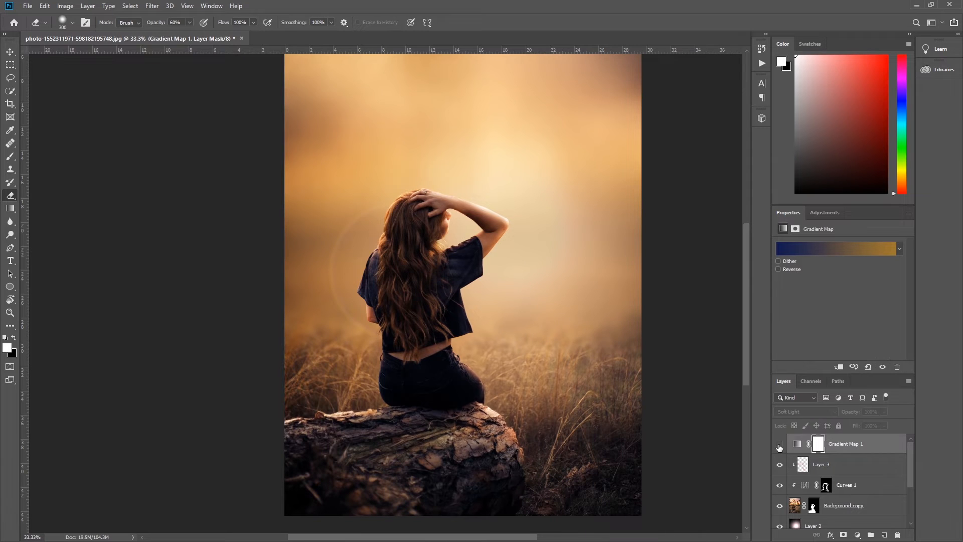
click(779, 446)
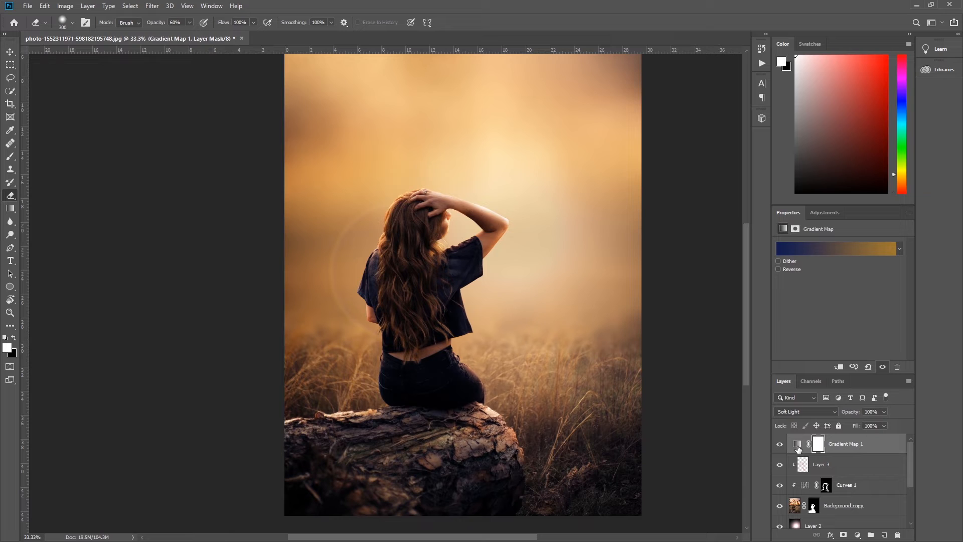
Reopen the Gradient Map's gradient and set its dark stop to a stronger blue, 0a1e7f
click(798, 444)
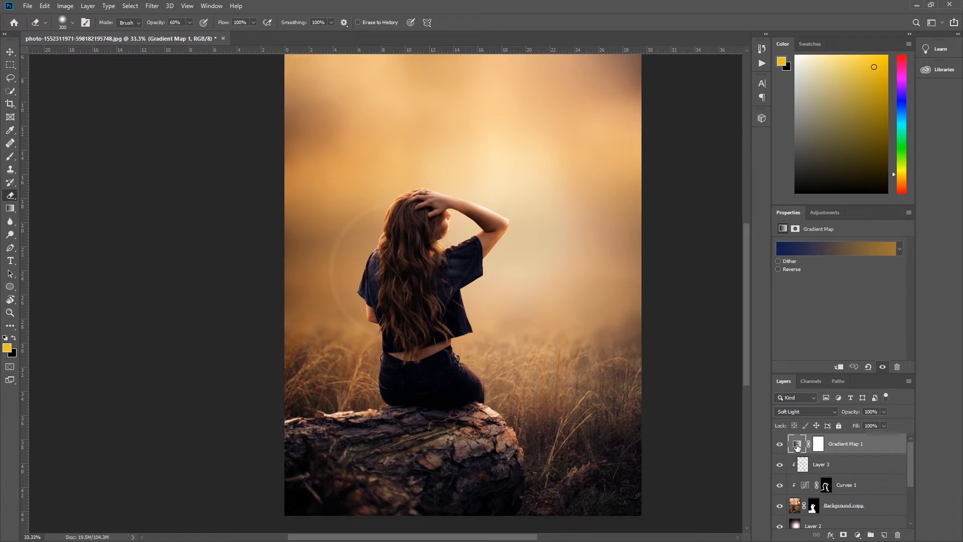
click(785, 249)
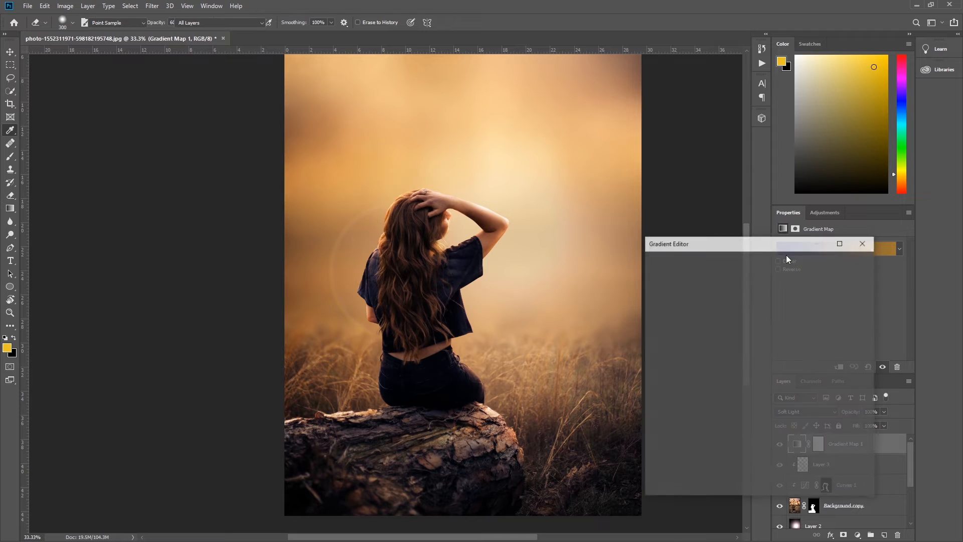
click(657, 427)
click(703, 470)
click(755, 318)
mouse_move(755, 318)
mouse_down()
mouse_move(759, 303)
mouse_move(760, 310)
mouse_up()
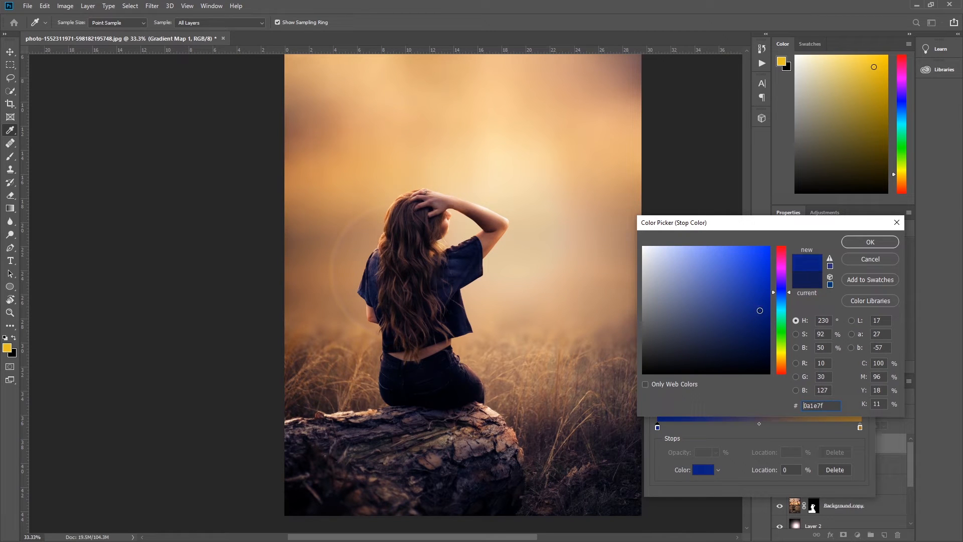
key(Return)
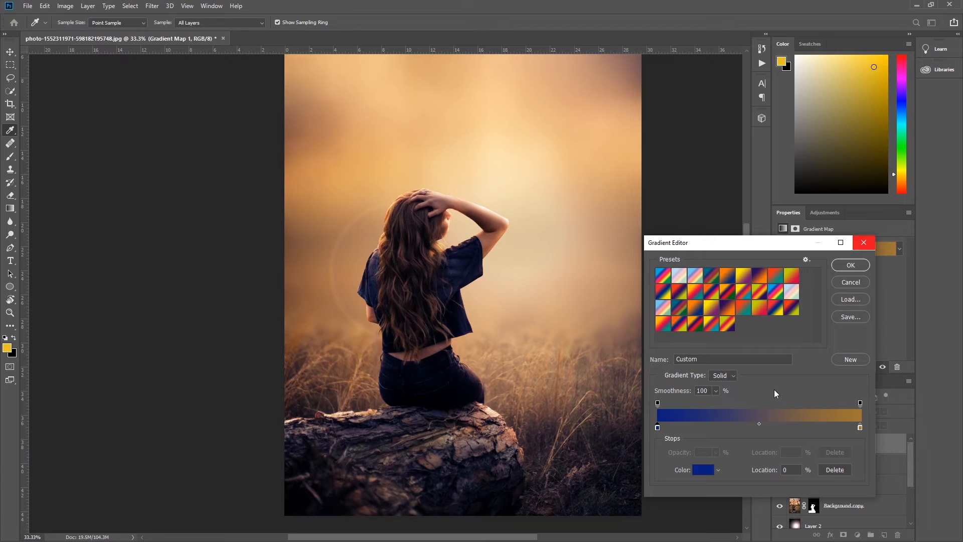
Set the gradient's light stop to a brighter golden orange, about cf9735, and accept the gradient
click(860, 428)
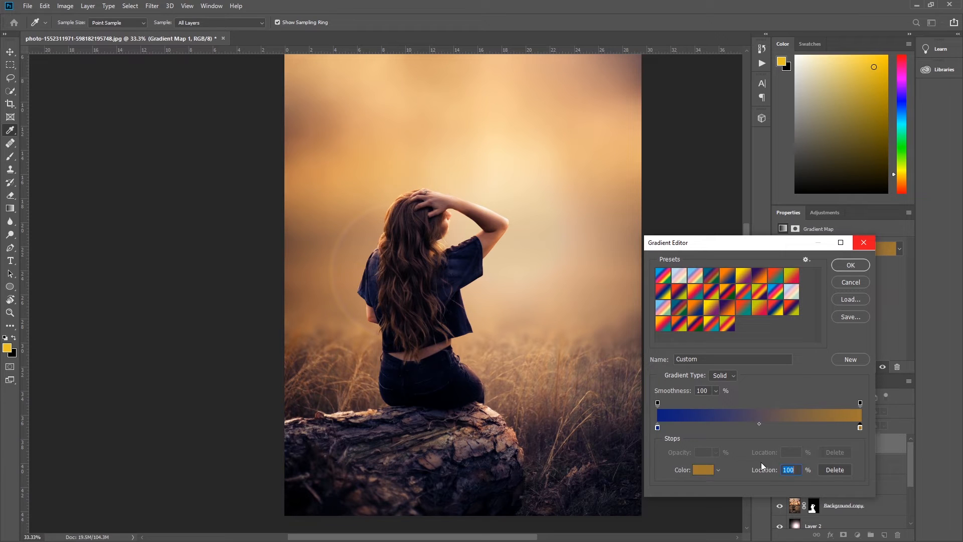
click(704, 469)
click(741, 277)
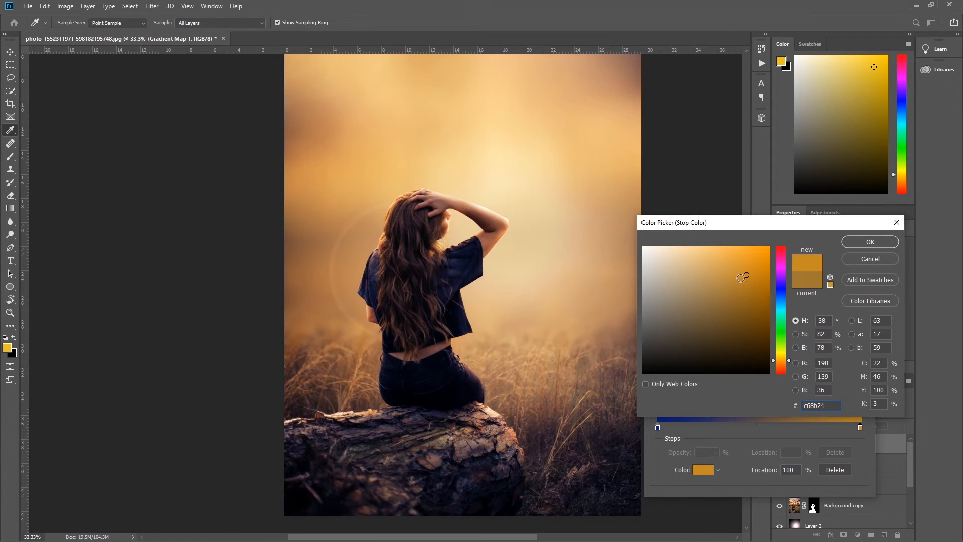
drag(738, 279, 739, 273)
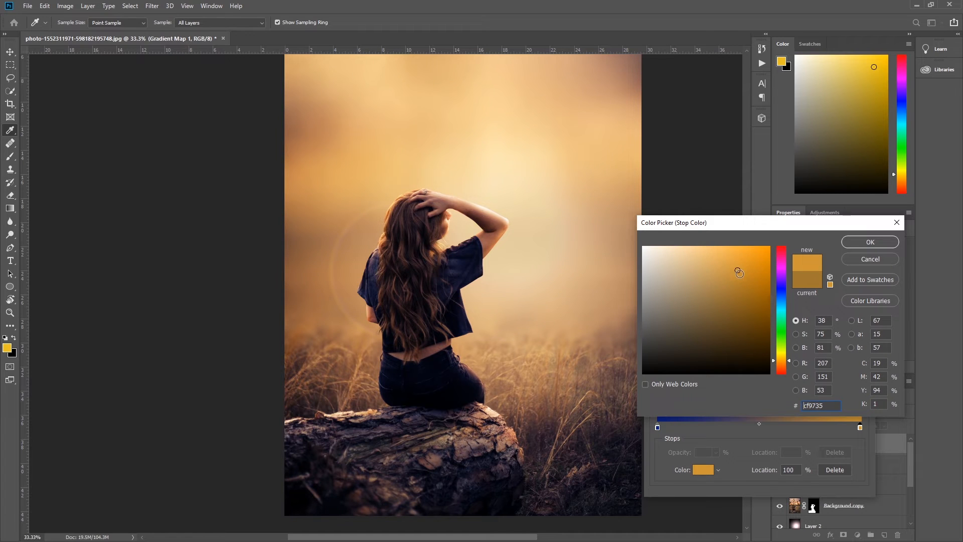
click(866, 244)
click(853, 265)
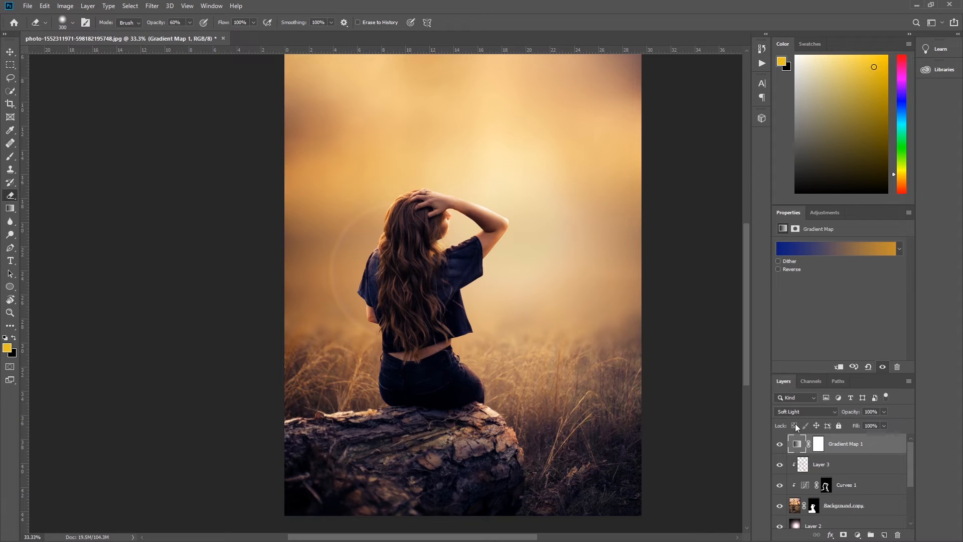
Group all layers from Gradient Map 1 down to Background copy 2, leaving only the Background layer outside
key(ctrl+minus)
key(ctrl+minus)
key(ctrl+plus)
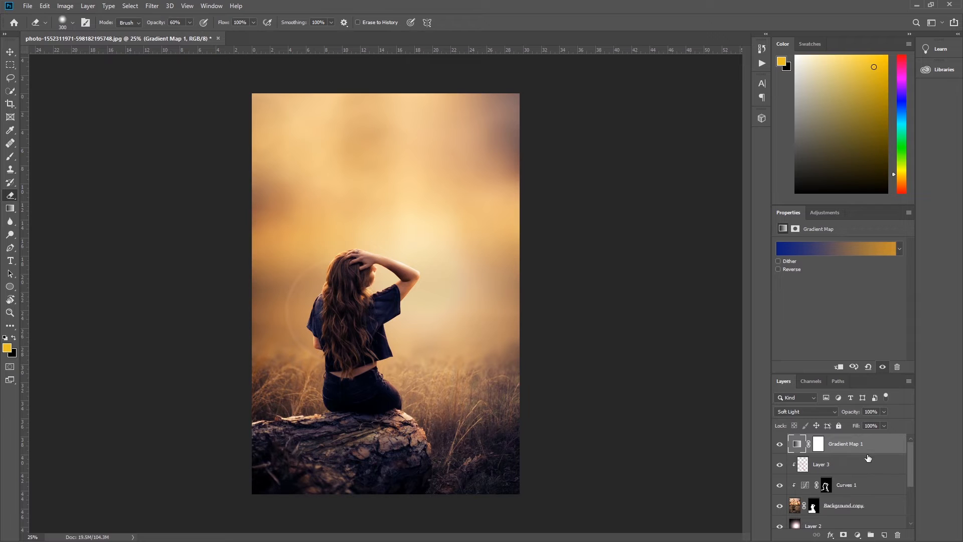
scroll(871, 446, down, 2)
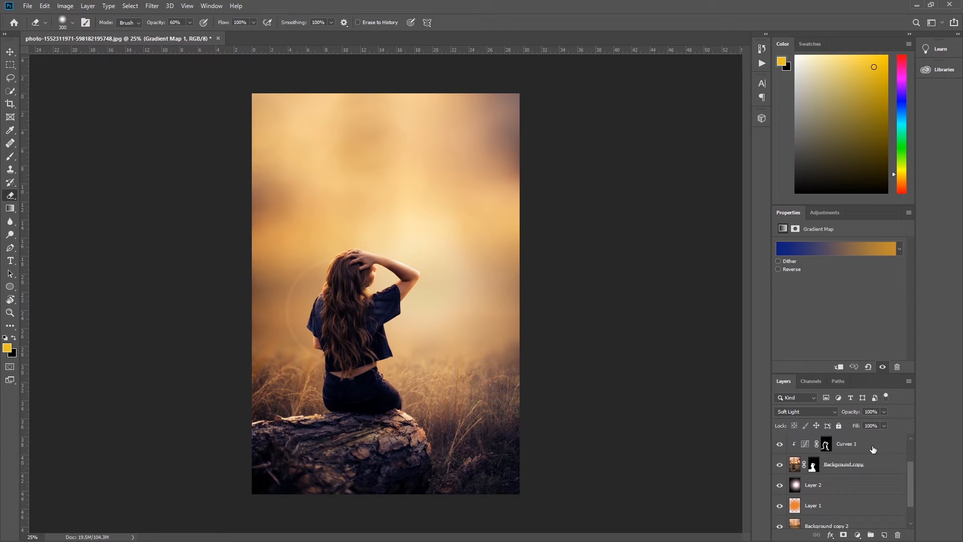
scroll(873, 453, down, 1)
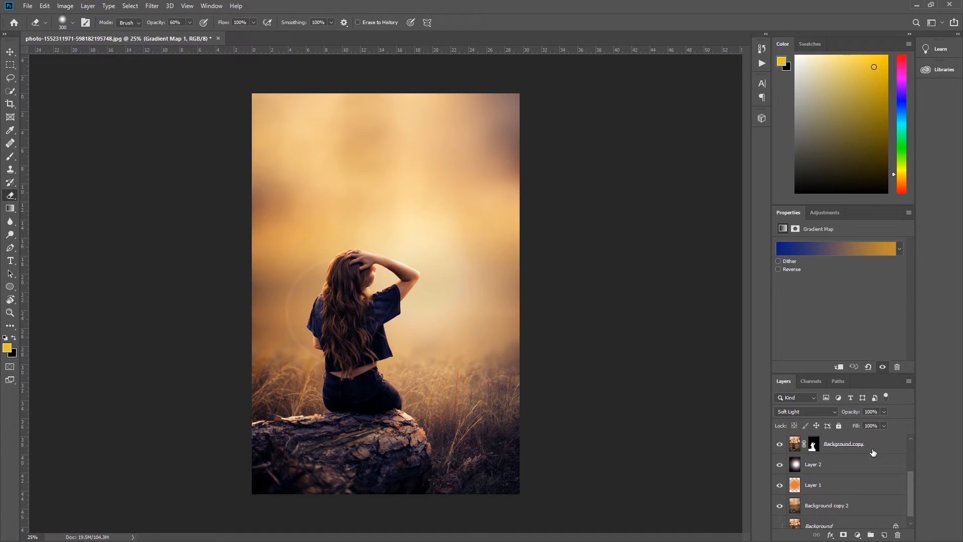
shift+click(856, 504)
key(ctrl+g)
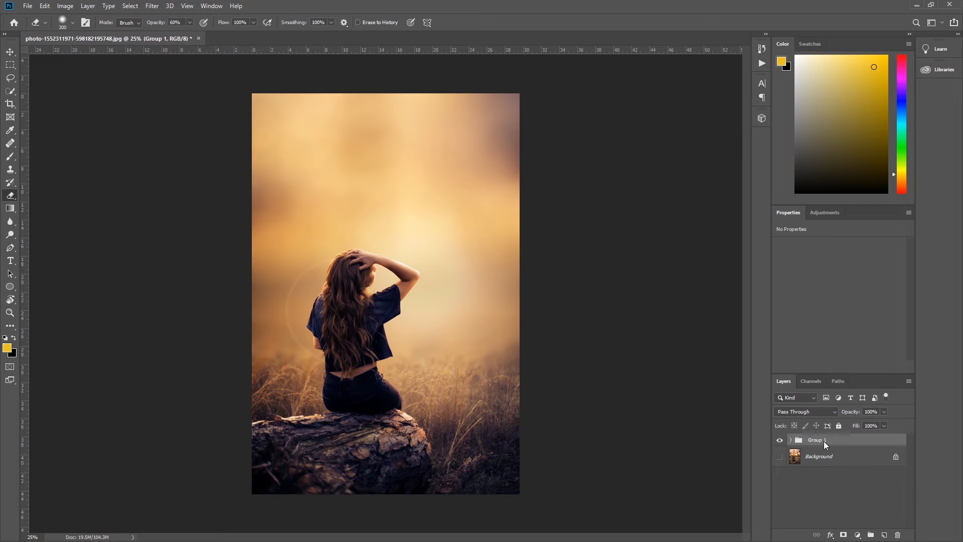
double_click(815, 438)
click(869, 505)
Show the Background layer and compare before and after by hiding and showing Group 1
click(779, 457)
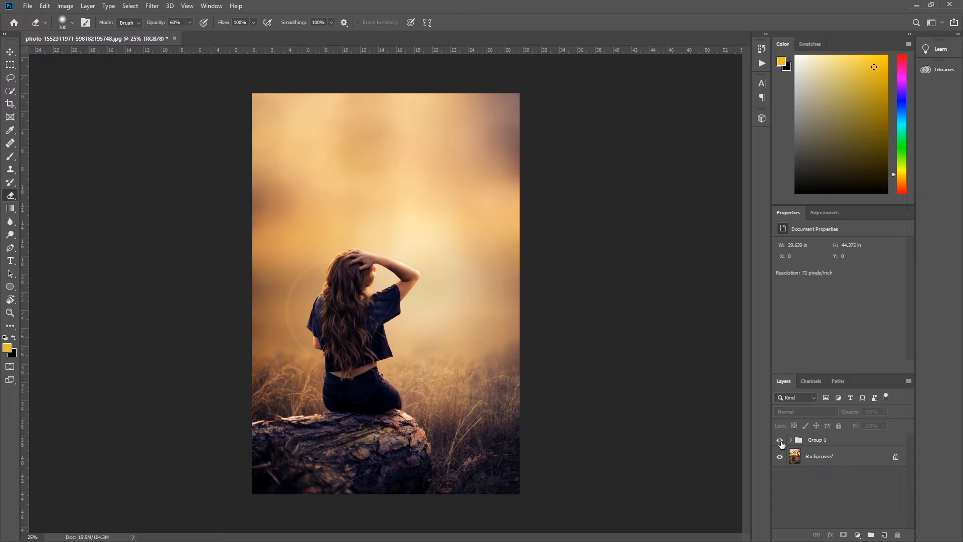
click(780, 440)
click(780, 441)
click(781, 440)
Stamp all visible layers into a new merged layer above Group 1 and hide the group
click(839, 443)
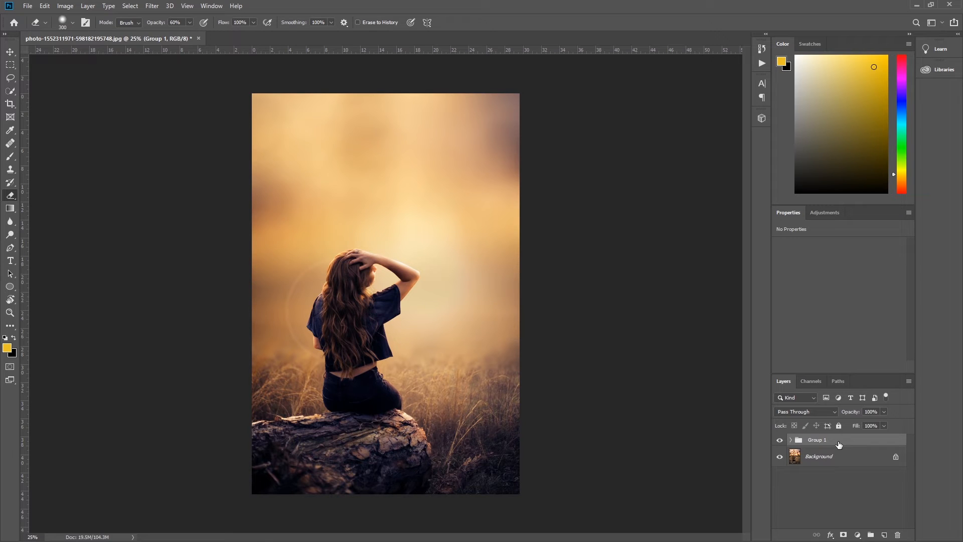
key(ctrl+shift+alt+e)
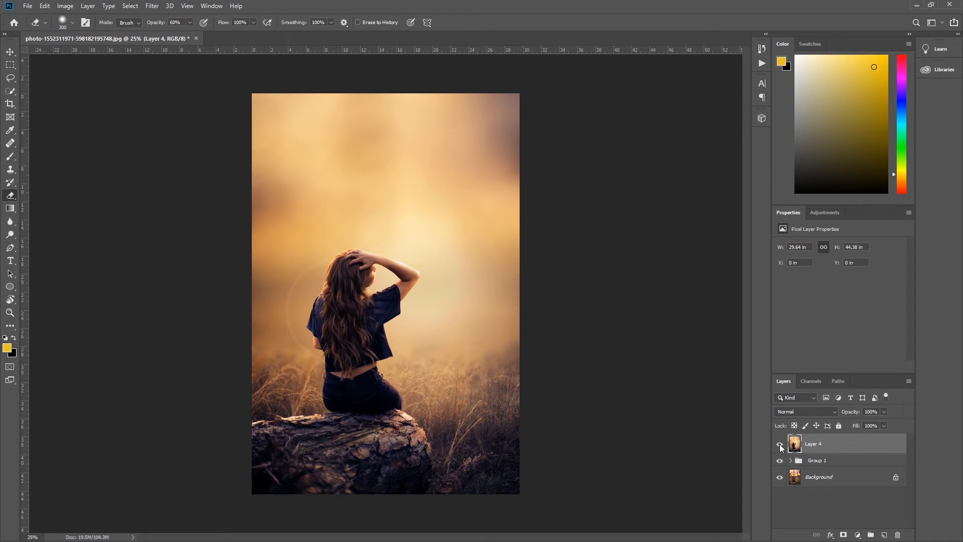
click(781, 461)
Open the merged Layer 4 in the Camera Raw Filter and set Exposure to +0.05 and Contrast to +7
click(152, 6)
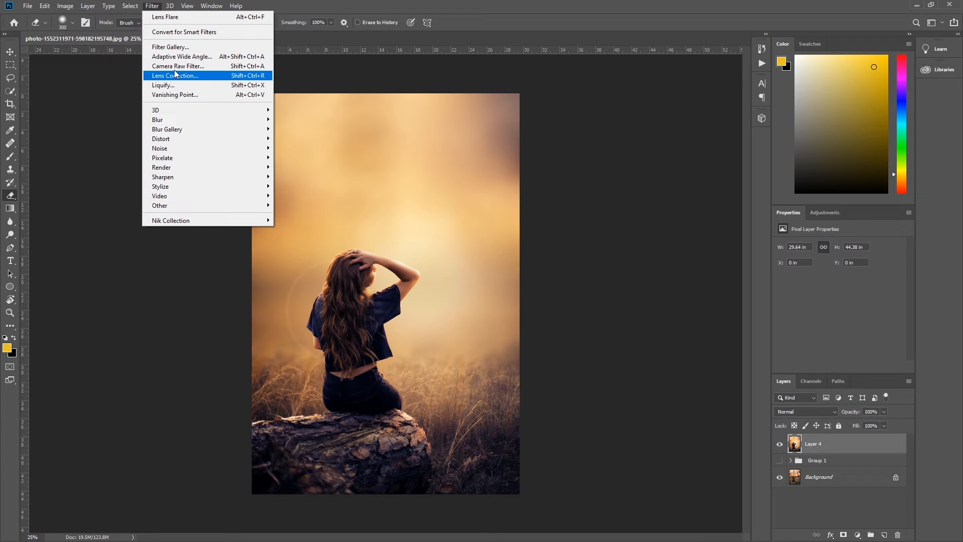
click(203, 66)
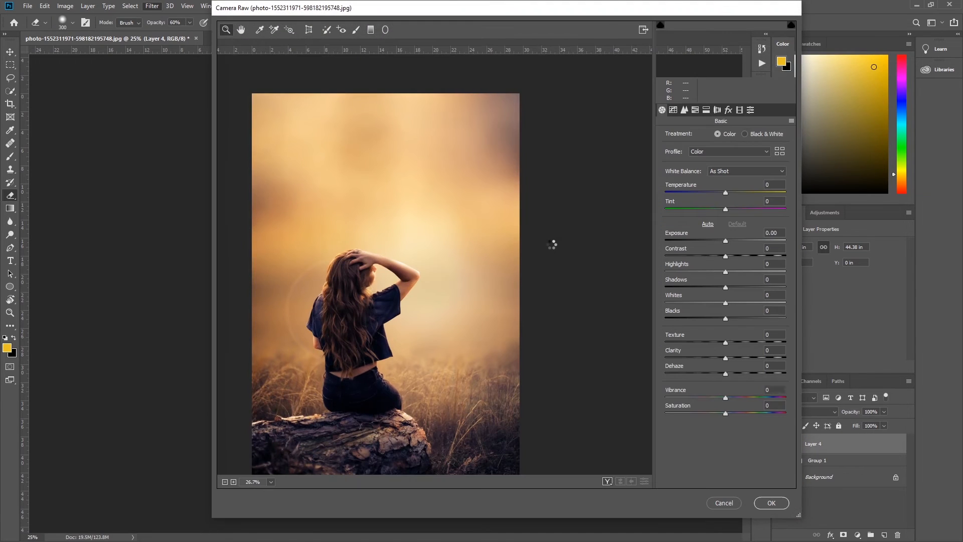
click(727, 240)
drag(727, 243, 727, 243)
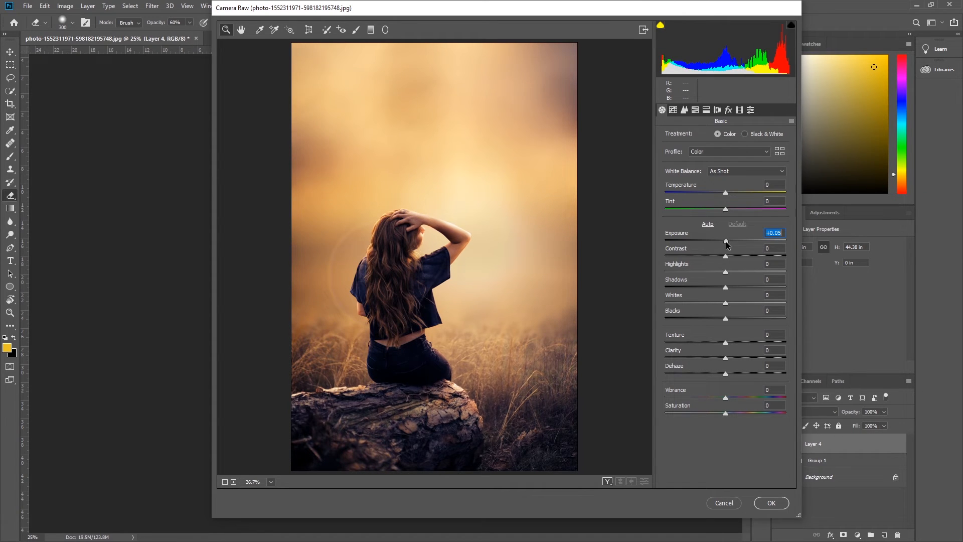
click(727, 256)
drag(732, 259, 730, 260)
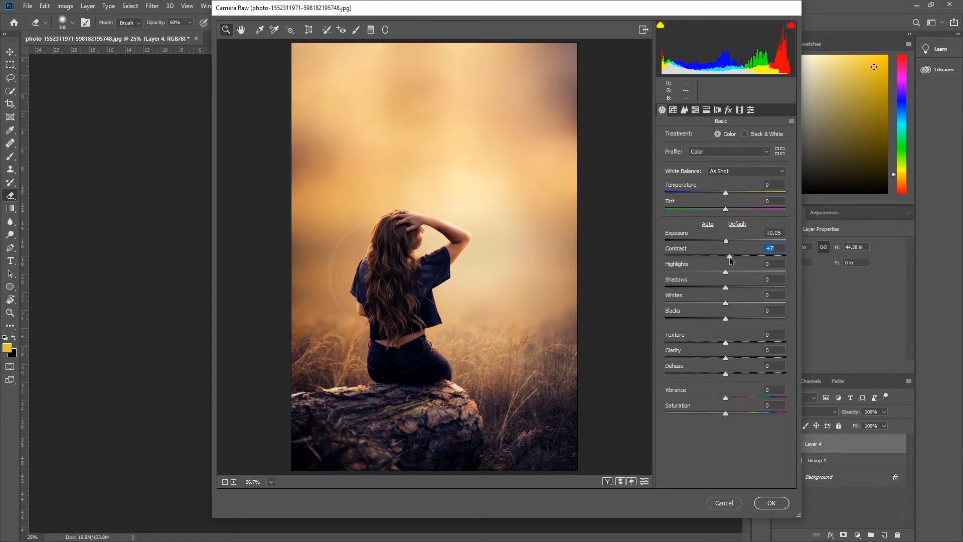
Set Highlights to +23, Shadows to +12 and Blacks to about -8 in the basic adjustments
click(725, 273)
drag(725, 275, 723, 317)
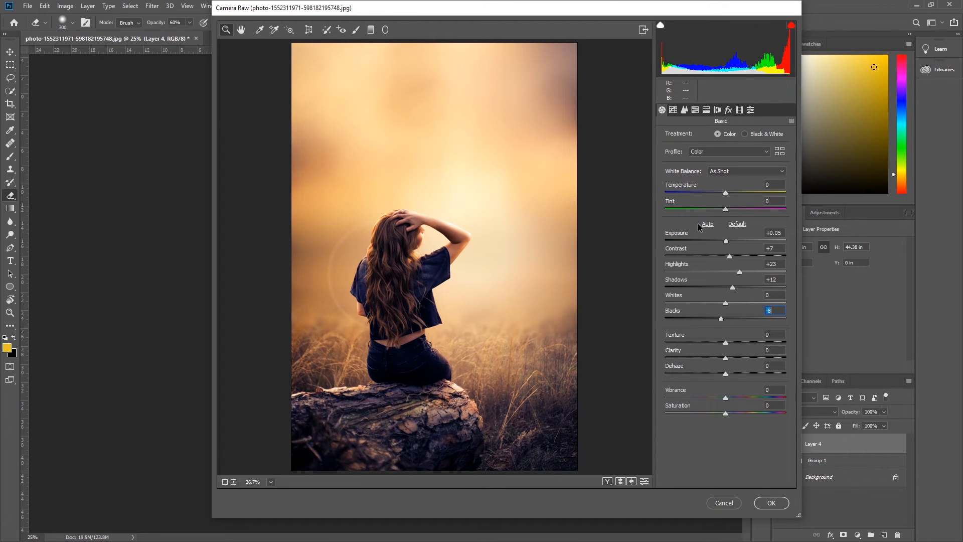
drag(726, 193, 725, 193)
click(672, 111)
click(683, 109)
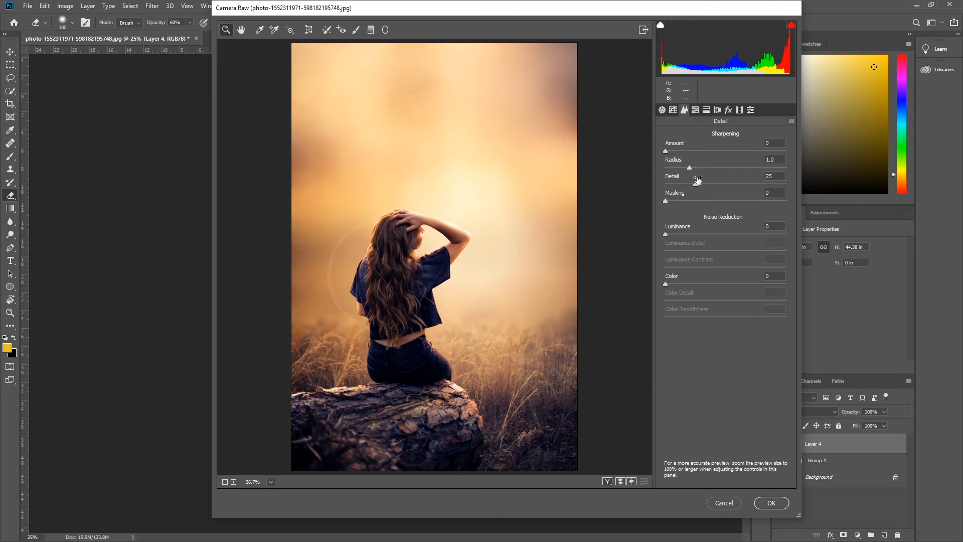
drag(697, 152, 691, 155)
In Split Toning, set the highlights hue to 56 and the shadows to hue 243 with saturation 45
click(705, 111)
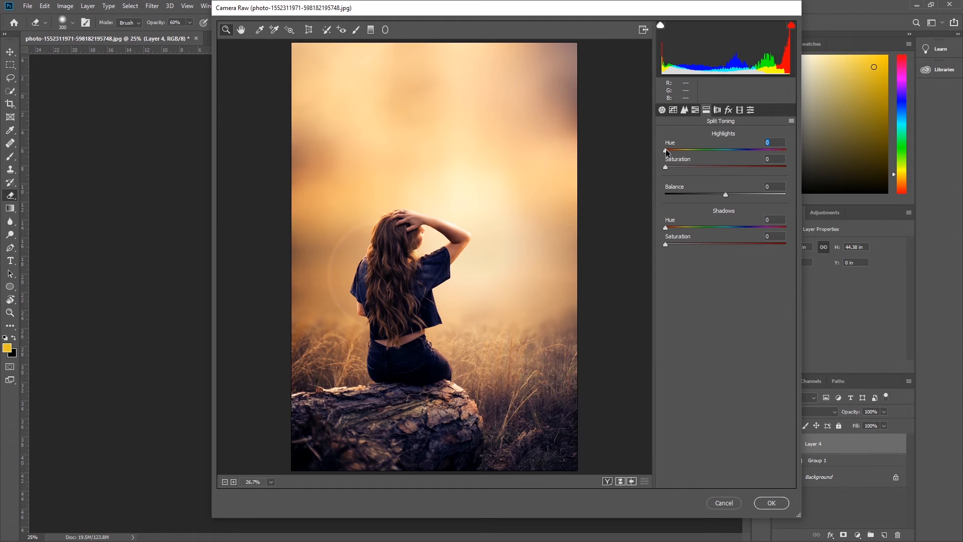
drag(666, 149, 684, 152)
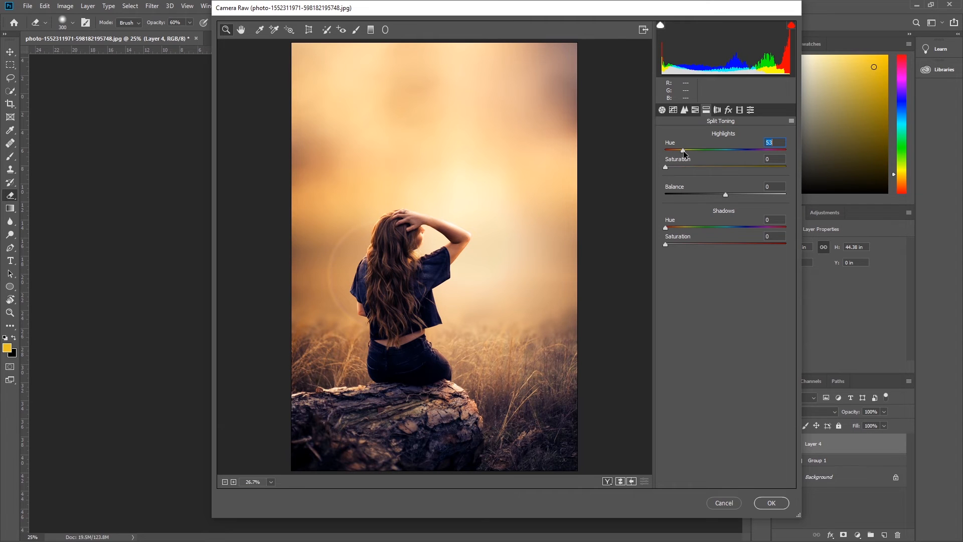
click(667, 228)
drag(664, 244, 670, 243)
click(707, 245)
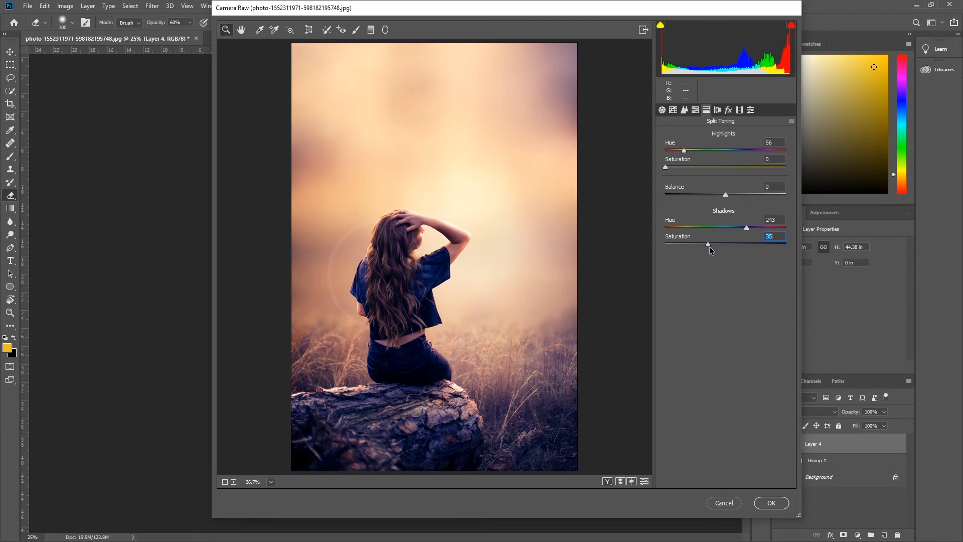
drag(714, 247, 720, 247)
Raise the highlights saturation to 48, then reduce the shadows saturation and fine-tune the split toning balance
click(667, 167)
drag(672, 167, 723, 173)
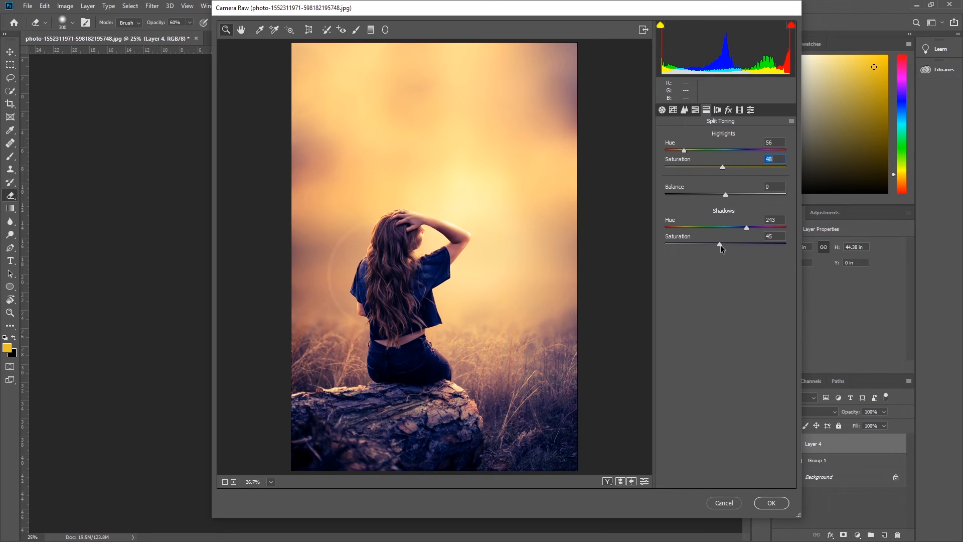
drag(720, 243, 706, 243)
drag(708, 244, 703, 244)
drag(727, 194, 730, 194)
mouse_move(730, 194)
mouse_down()
mouse_move(713, 203)
mouse_move(739, 201)
mouse_move(727, 206)
mouse_up()
Add a dark post-crop vignette with Amount -55 and Roundness +64
click(729, 110)
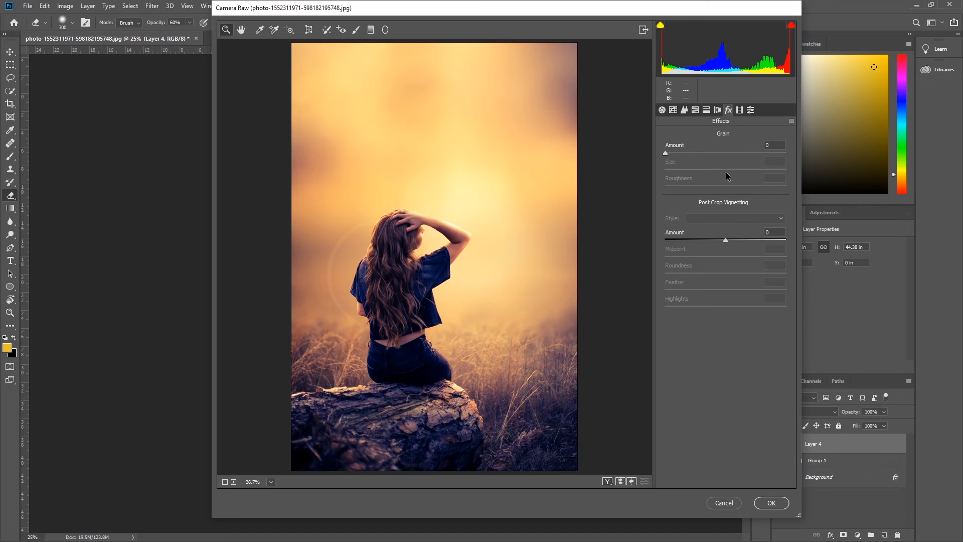
drag(724, 240, 622, 230)
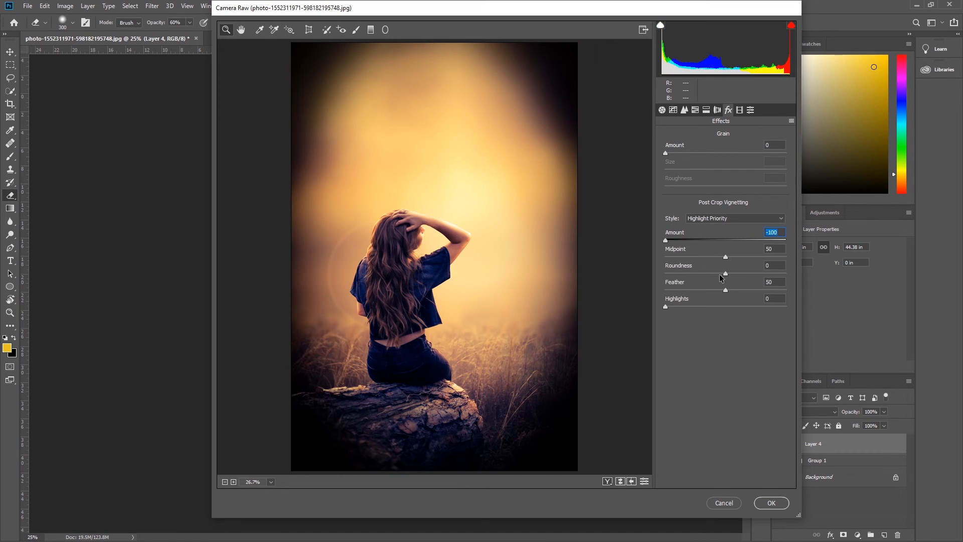
drag(727, 273, 737, 273)
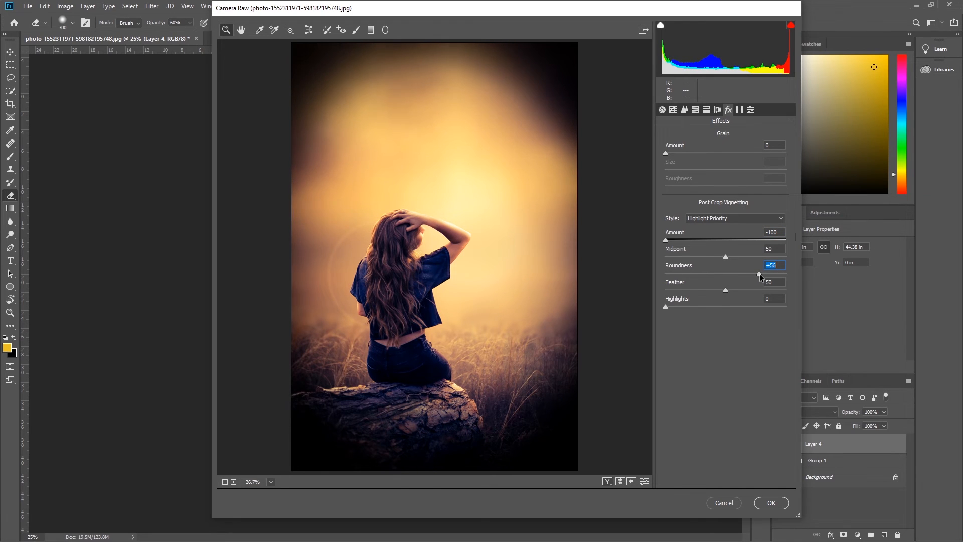
mouse_move(760, 273)
mouse_down()
mouse_move(688, 270)
mouse_move(757, 276)
mouse_up()
click(688, 239)
drag(689, 240, 695, 241)
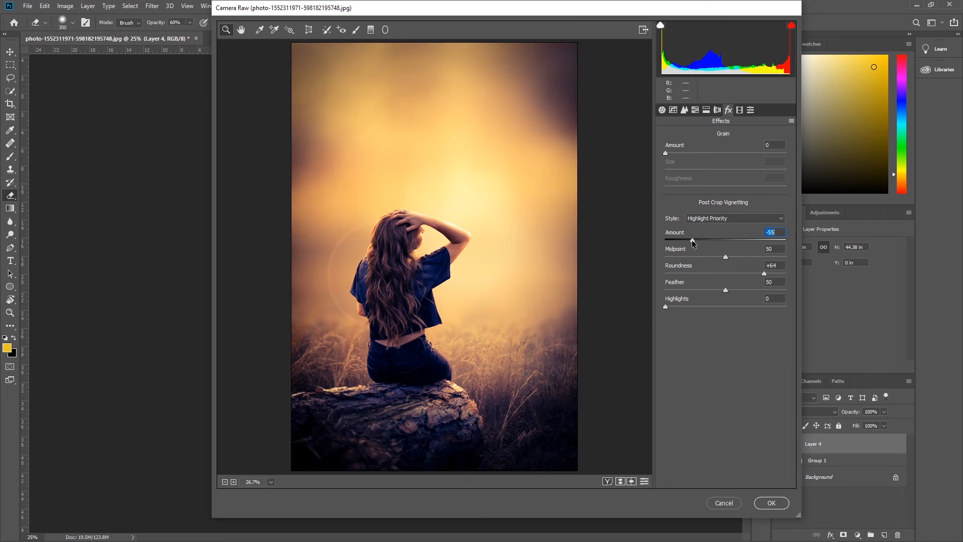
Add grain with an Amount slightly below 27 and apply the Camera Raw adjustments to Layer 4
drag(667, 153, 689, 153)
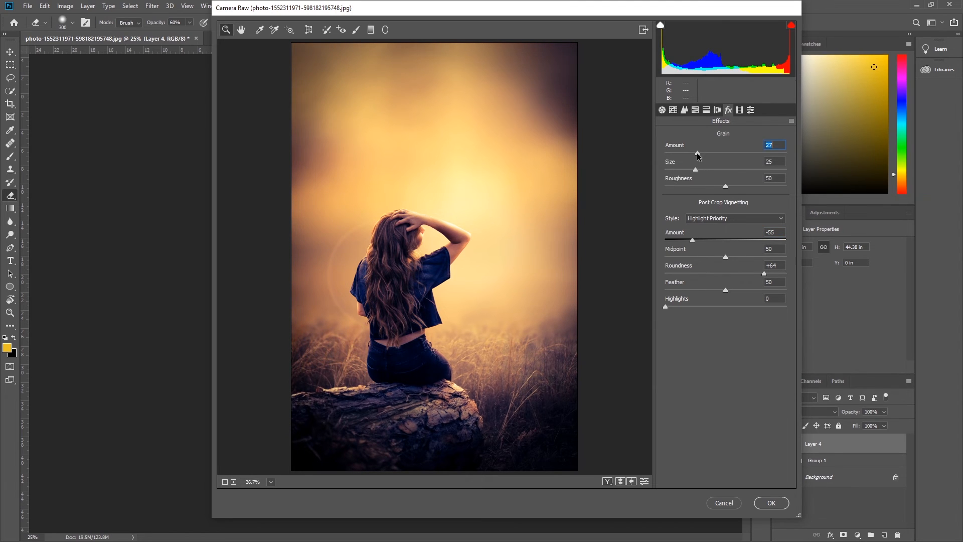
drag(698, 152, 694, 154)
click(771, 503)
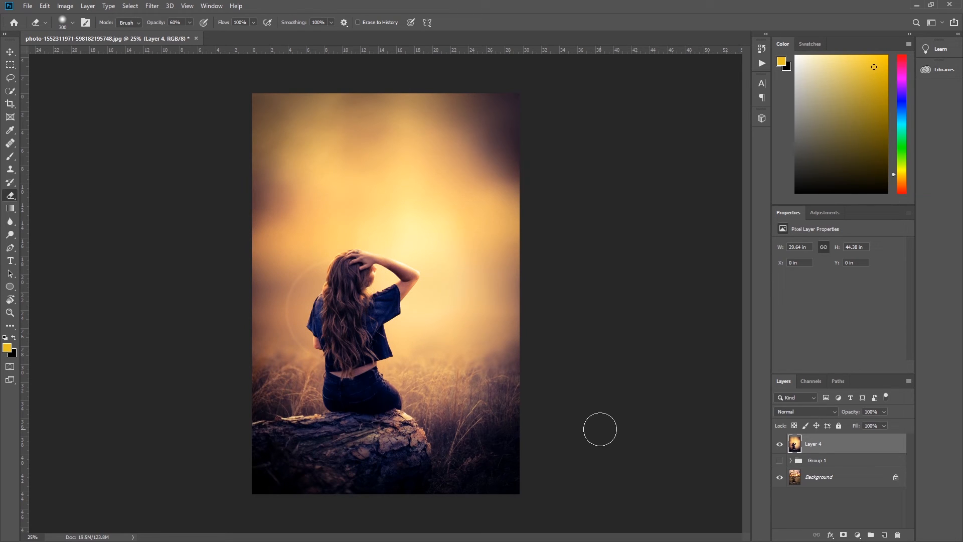
Show Group 1 and compare the Camera Raw grade by hiding and showing Layer 4
click(779, 460)
click(780, 445)
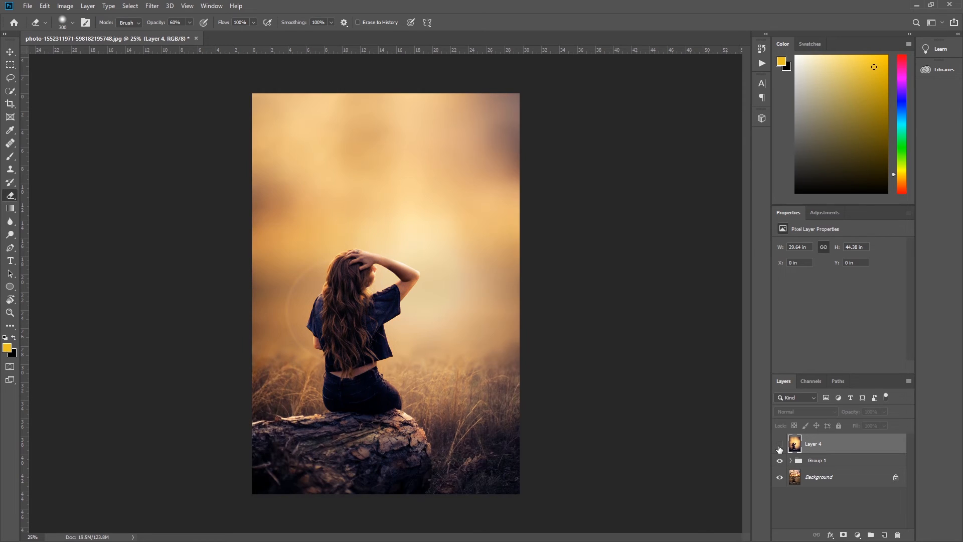
click(779, 445)
click(780, 445)
click(779, 445)
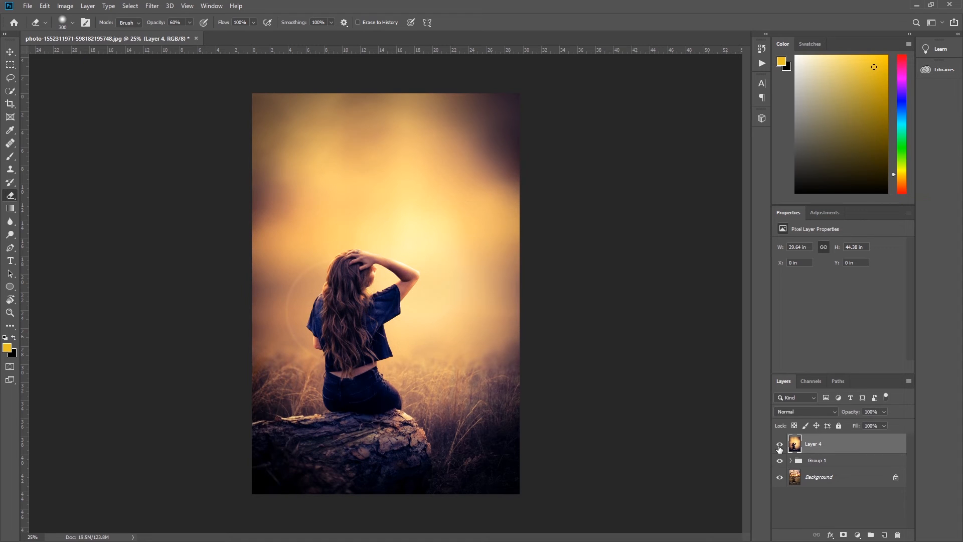
click(838, 461)
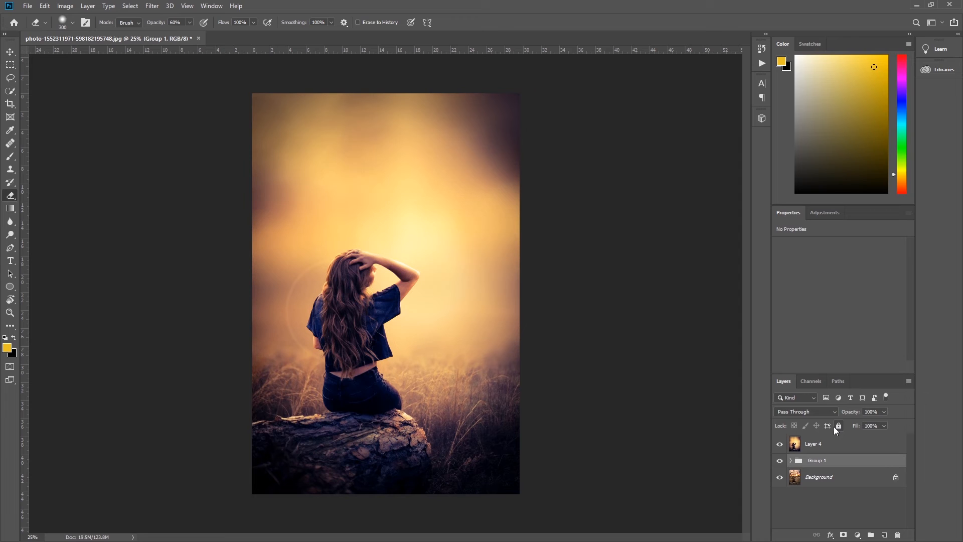
key(ctrl+shift+alt+e)
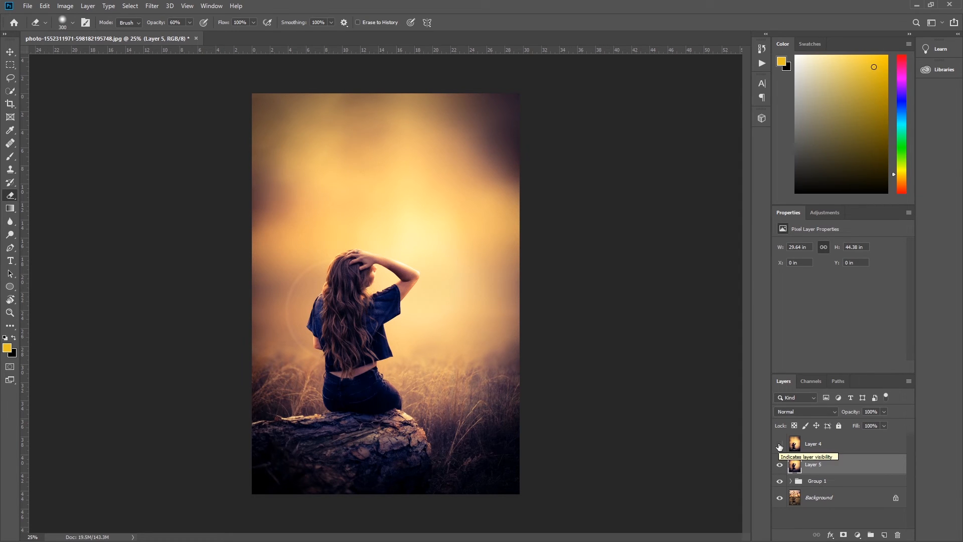
click(779, 445)
key(ctrl+e)
Set Layer 4's opacity to 64% to soften the Camera Raw grade
click(884, 412)
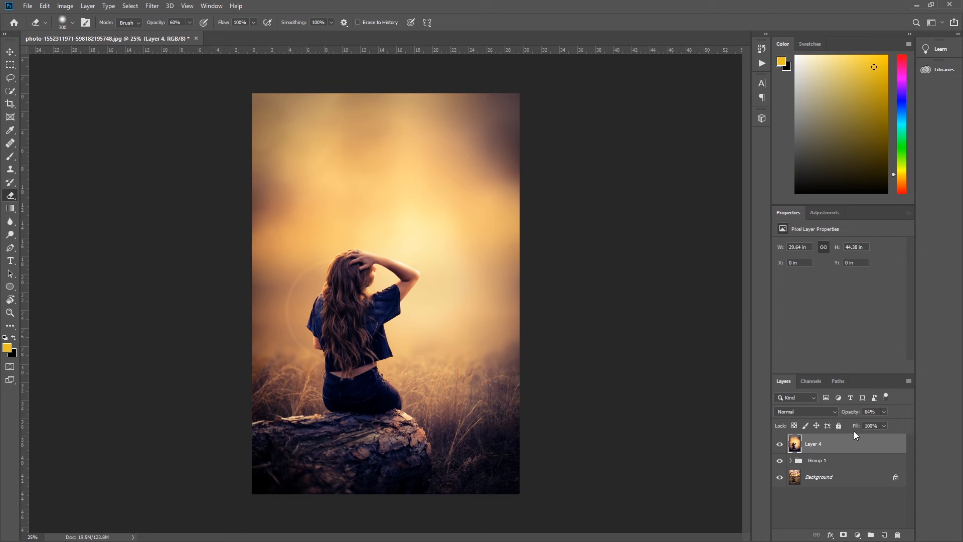
key(ctrl+shift+e)
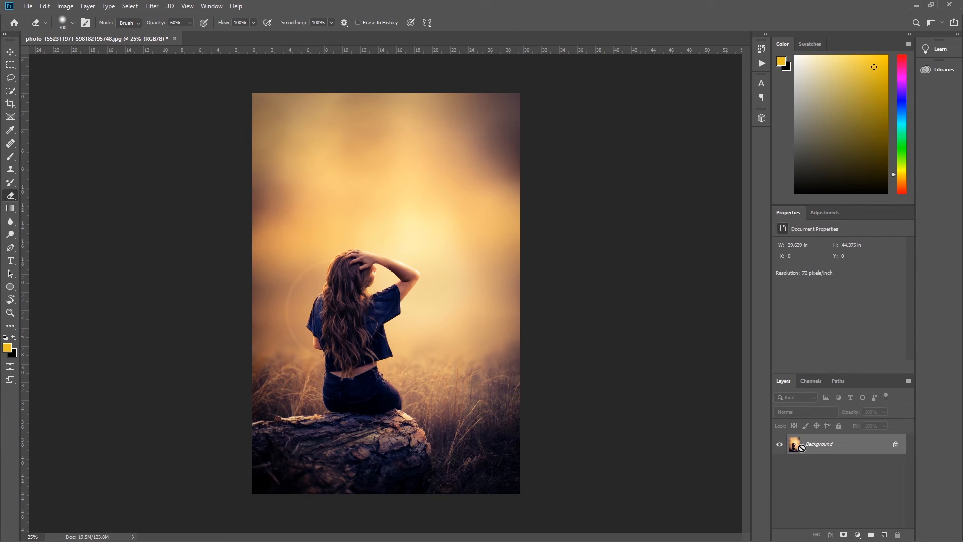
key(ctrl+z)
Stamp all visible layers into a new merged layer above Layer 4 and hide Layer 4
key(ctrl+alt+shift+e)
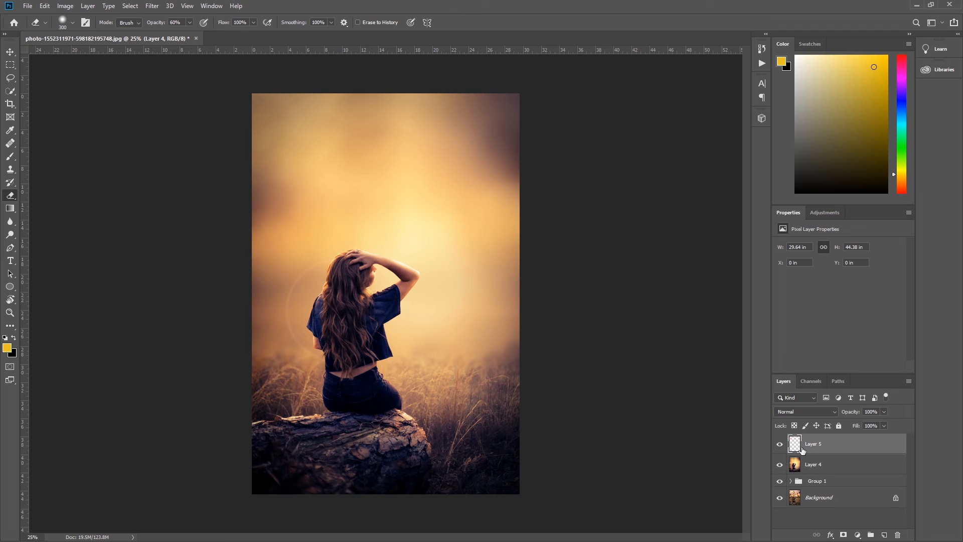
click(780, 465)
click(780, 445)
click(780, 445)
Add a Vibrance adjustment layer above Layer 5 and set Vibrance to -11
key(ctrl+plus)
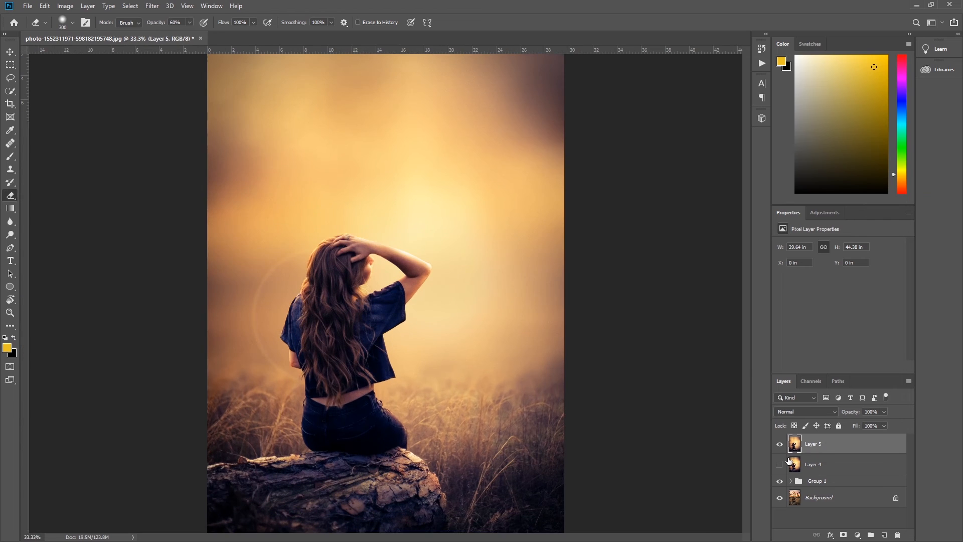
scroll(577, 394, down, 2)
scroll(490, 392, up, 1)
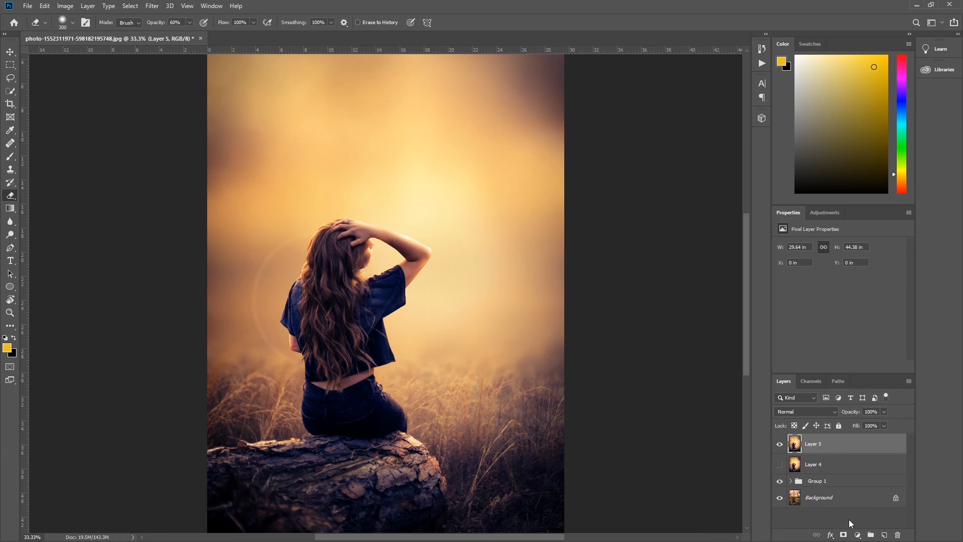
click(858, 535)
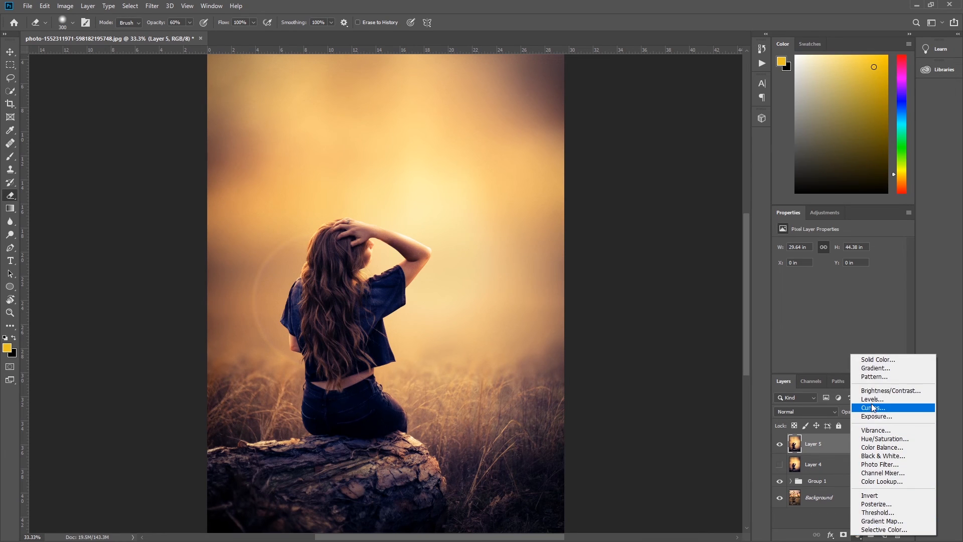
click(868, 430)
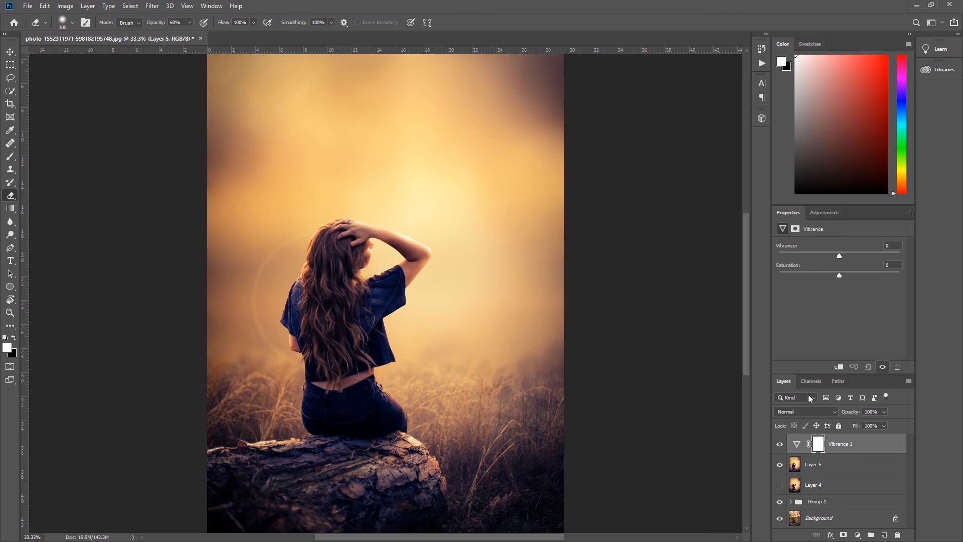
drag(839, 256, 846, 257)
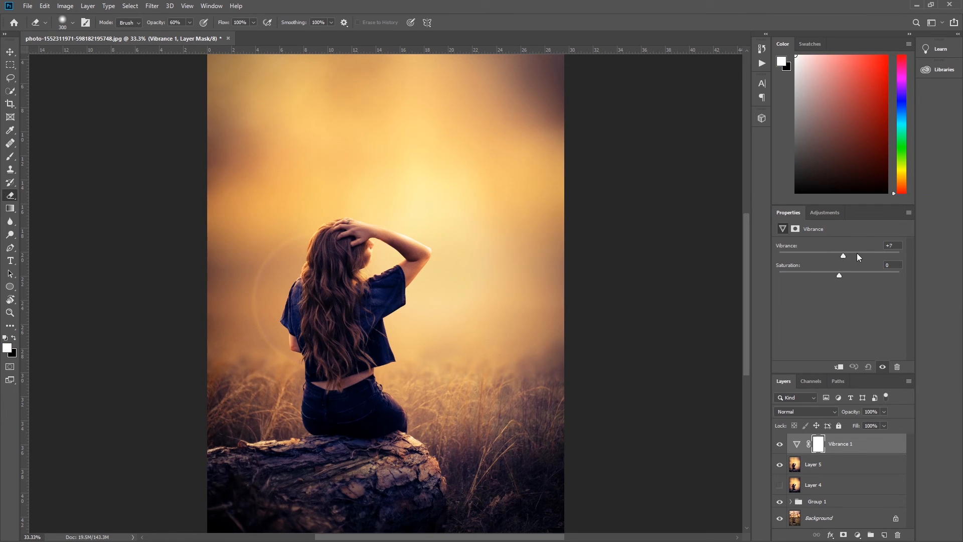
drag(856, 256, 796, 257)
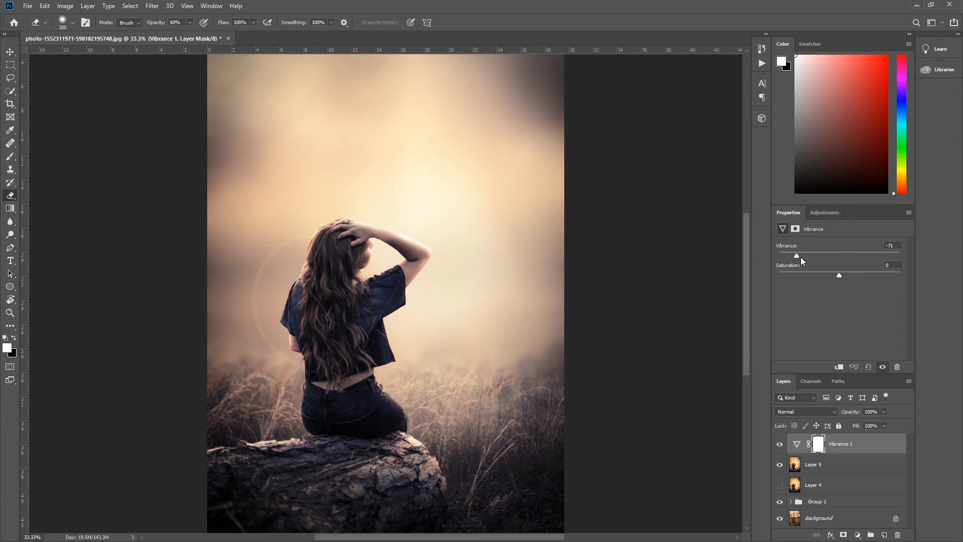
drag(807, 257, 826, 255)
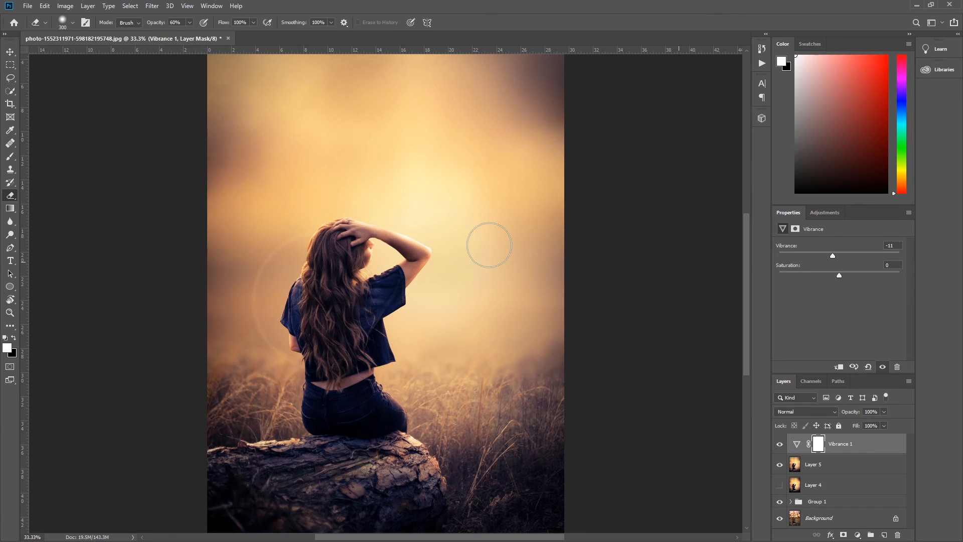
Merge the Vibrance 1 adjustment layer with Layer 5 into a single layer
key(ctrl+plus)
key(ctrl+plus)
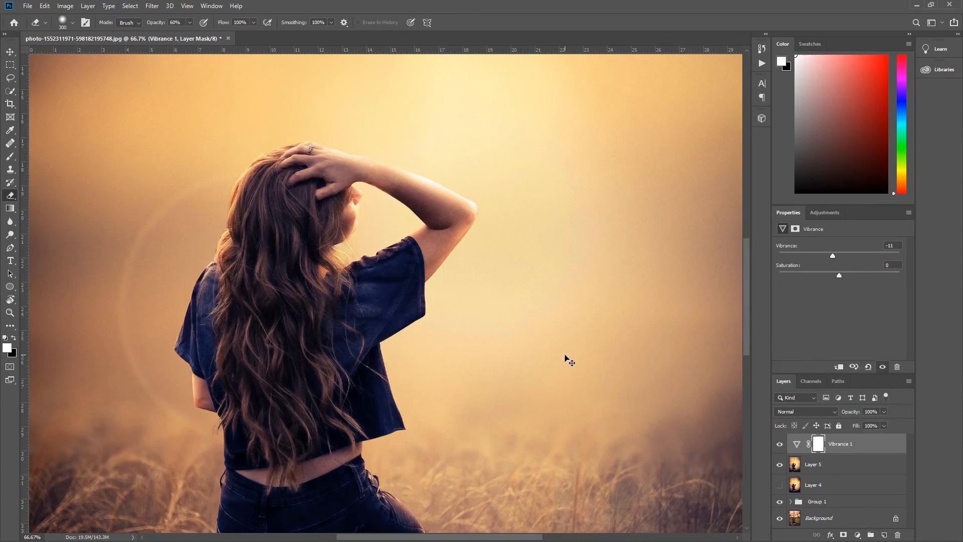
key(ctrl+minus)
key(ctrl+minus)
key(ctrl+minus)
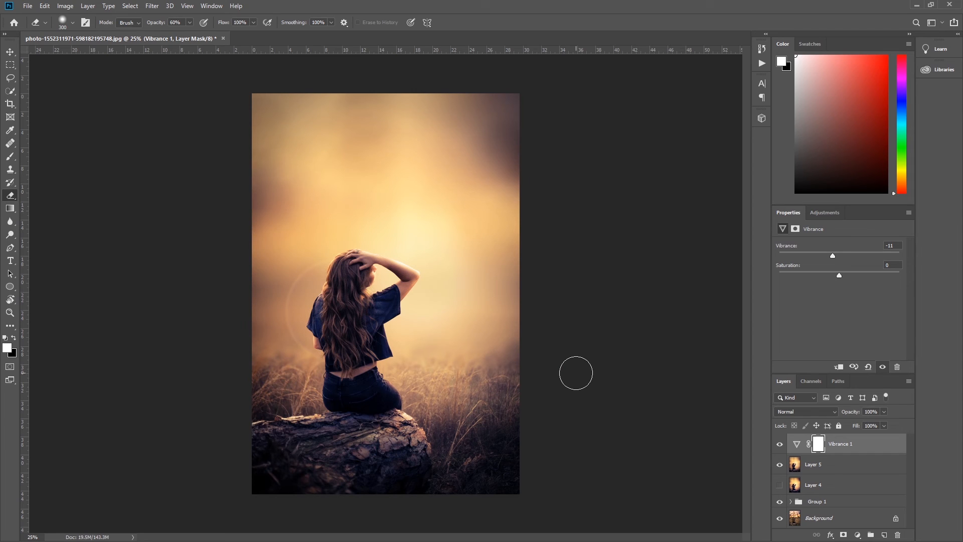
shift+click(857, 468)
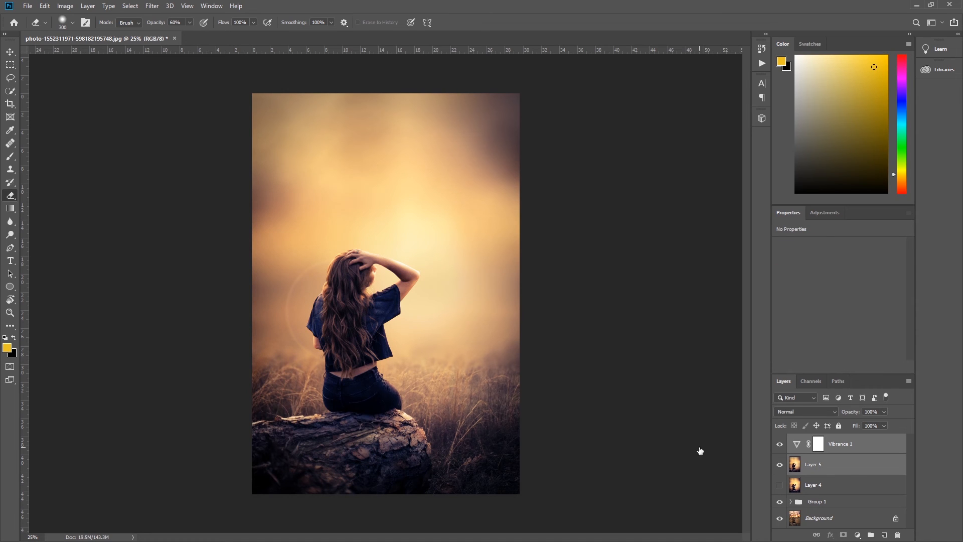
key(ctrl+e)
Scale the merged Vibrance 1 layer up to about 37.65 by 56.38 in and reposition it to frame the woman closer
key(ctrl+minus)
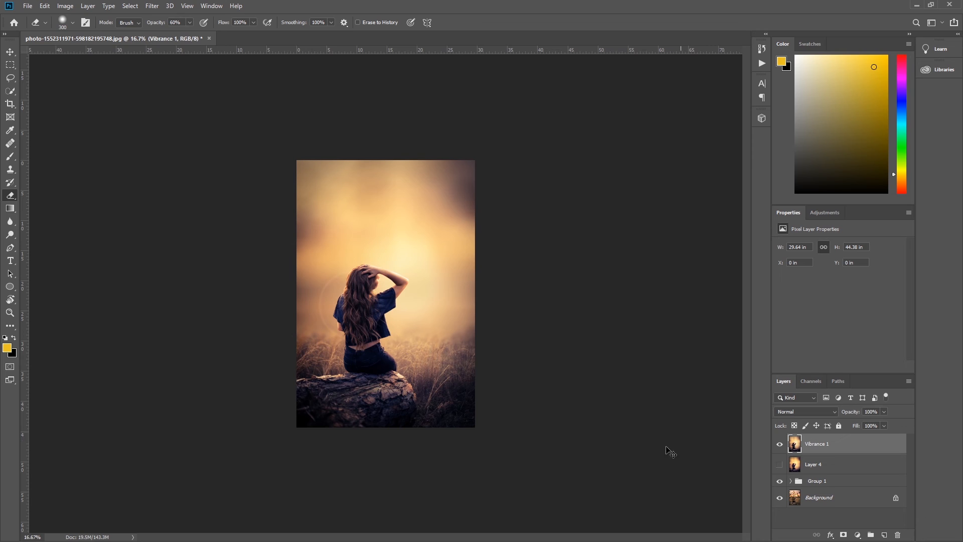
key(ctrl+t)
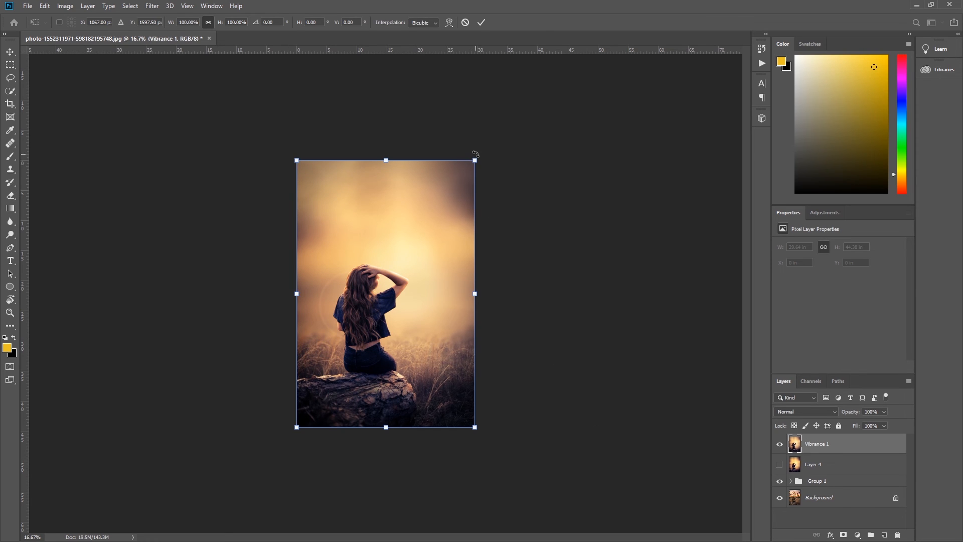
drag(475, 160, 524, 101)
mouse_move(422, 409)
mouse_down()
mouse_move(406, 411)
mouse_move(401, 425)
mouse_up()
key(e)
key(ctrl+plus)
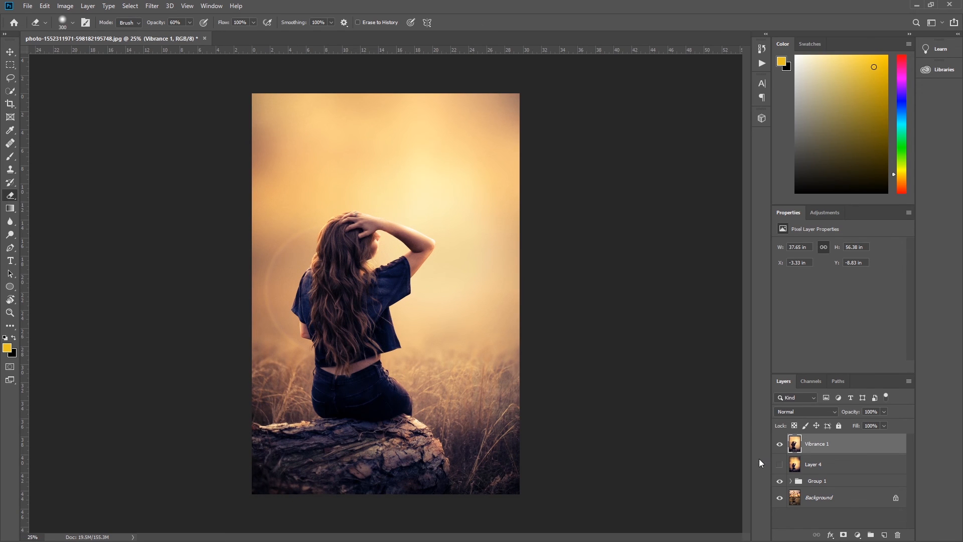
Show Layer 4 and compare the framing by hiding and showing the Vibrance 1 layer
click(780, 459)
click(780, 445)
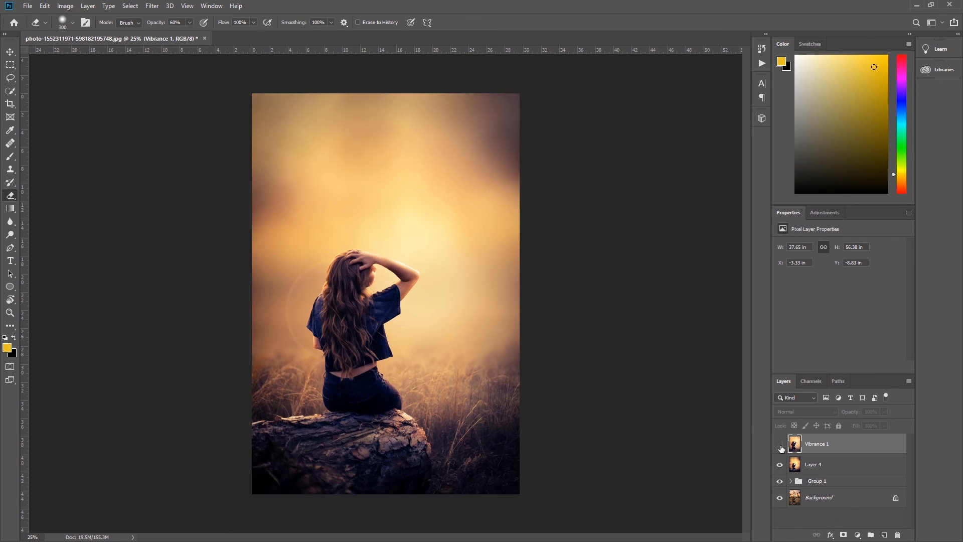
click(781, 446)
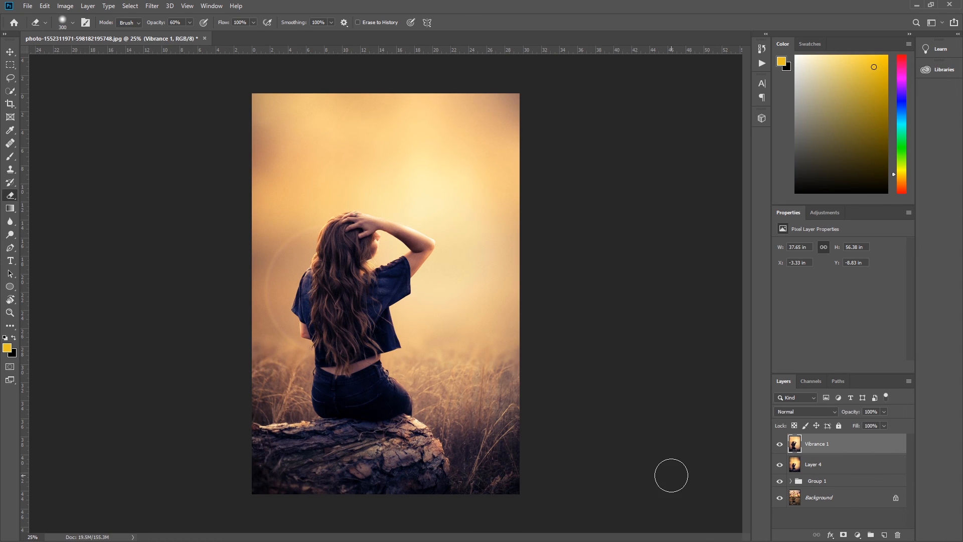
Try to brighten the grass beside the log on the Vibrance 1 layer using the Dodge tool with a smaller 800 px brush
key(o)
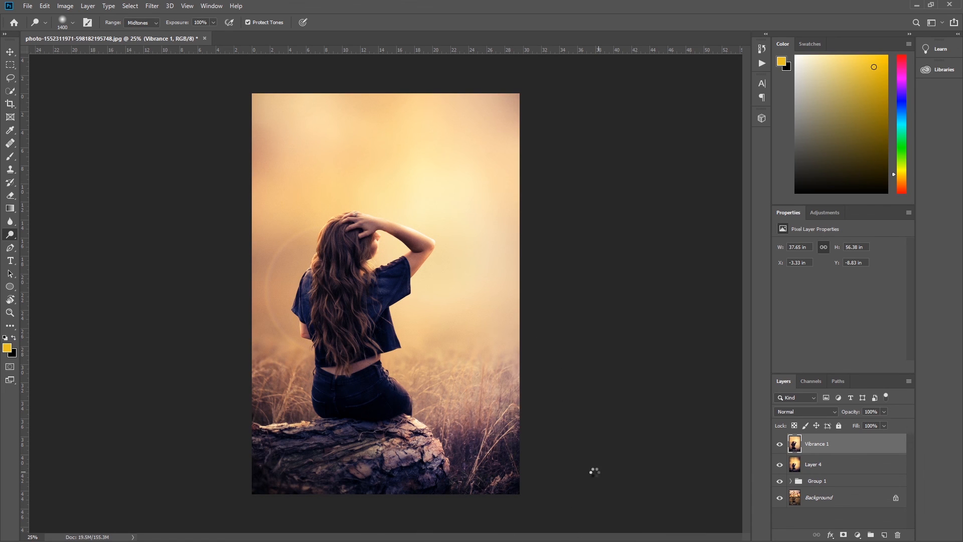
key(bracketleft)
key(bracketleft)
key(bracketleft)
key(bracketleft)
key(bracketleft)
key(bracketleft)
drag(480, 476, 458, 494)
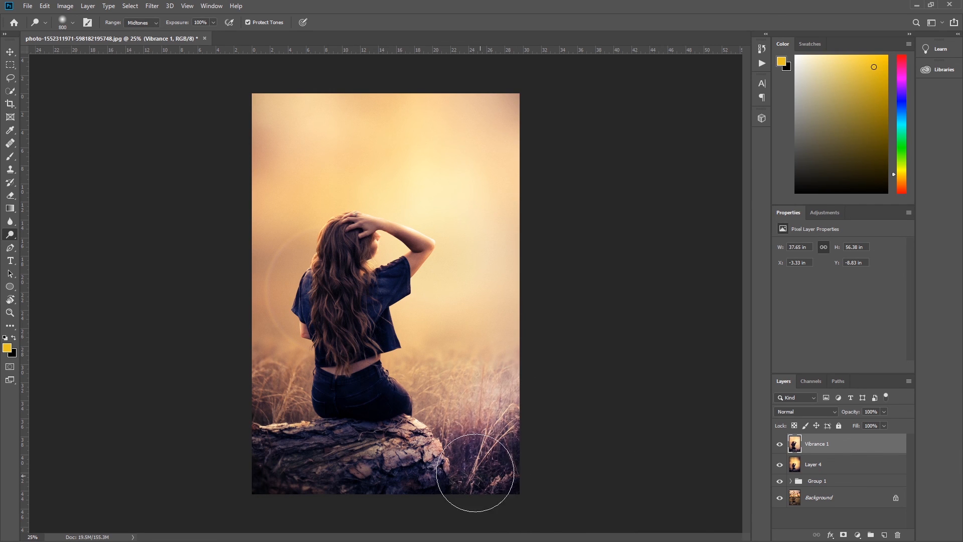
key(ctrl+z)
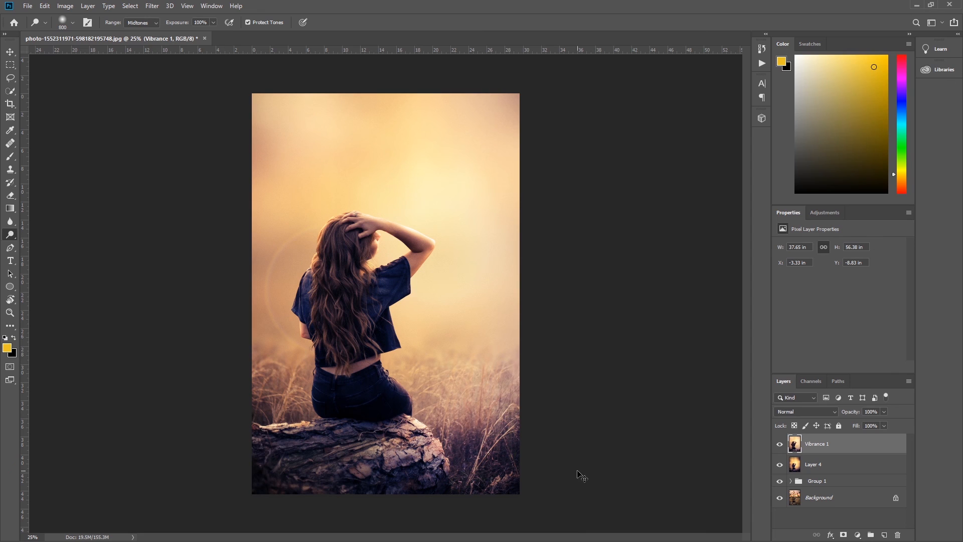
key(ctrl+z)
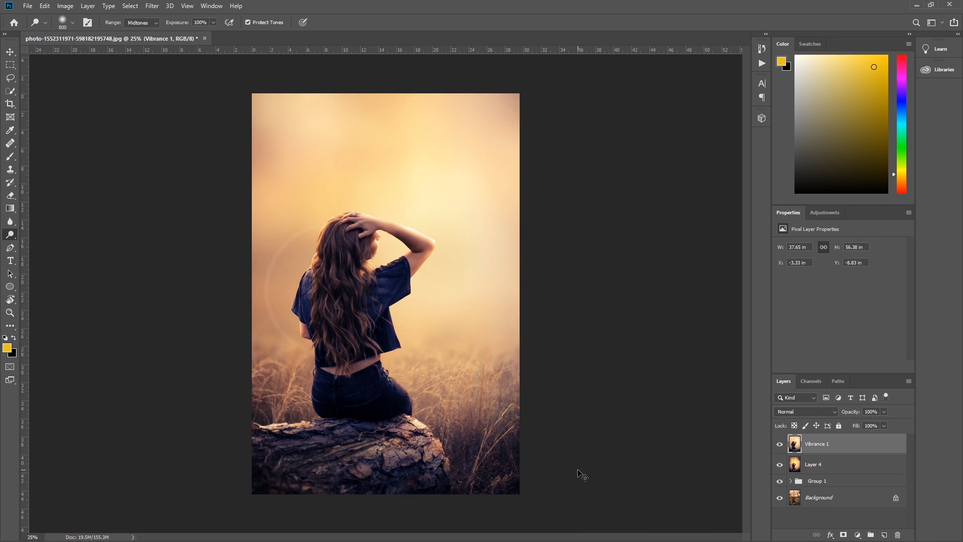
right_click(11, 235)
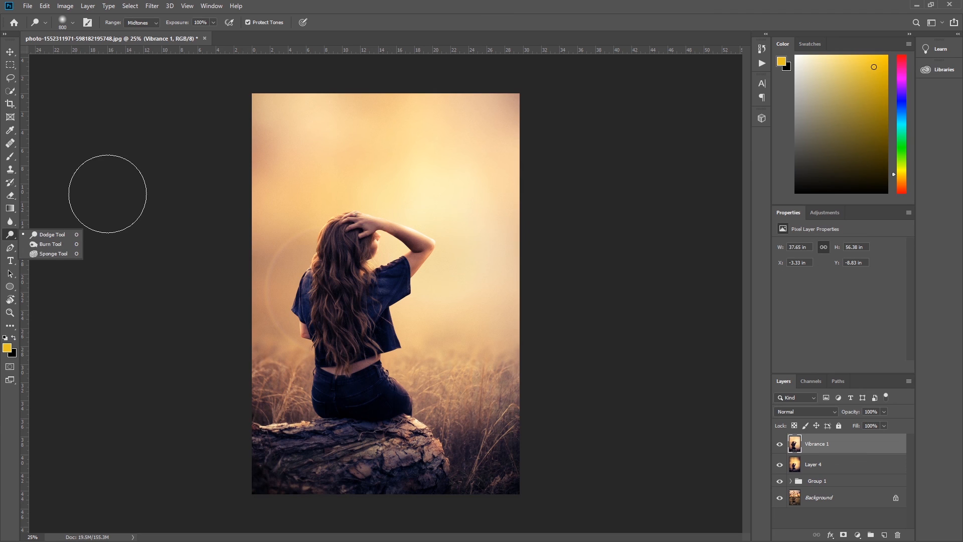
Marquee-select a rectangle just inside the canvas edges, feather it twice, first by 250 pixels, and invert it to isolate the image borders
click(10, 65)
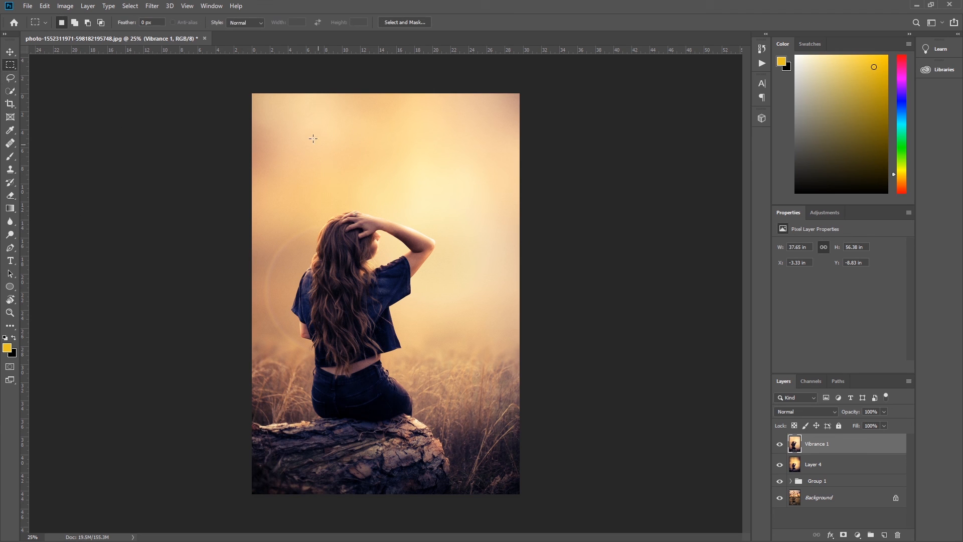
drag(264, 106, 512, 484)
right_click(412, 330)
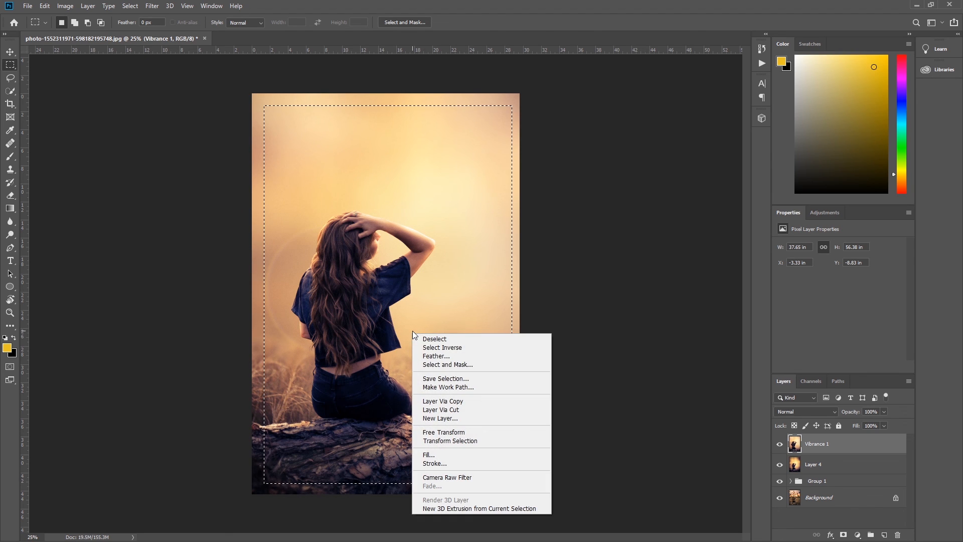
click(431, 356)
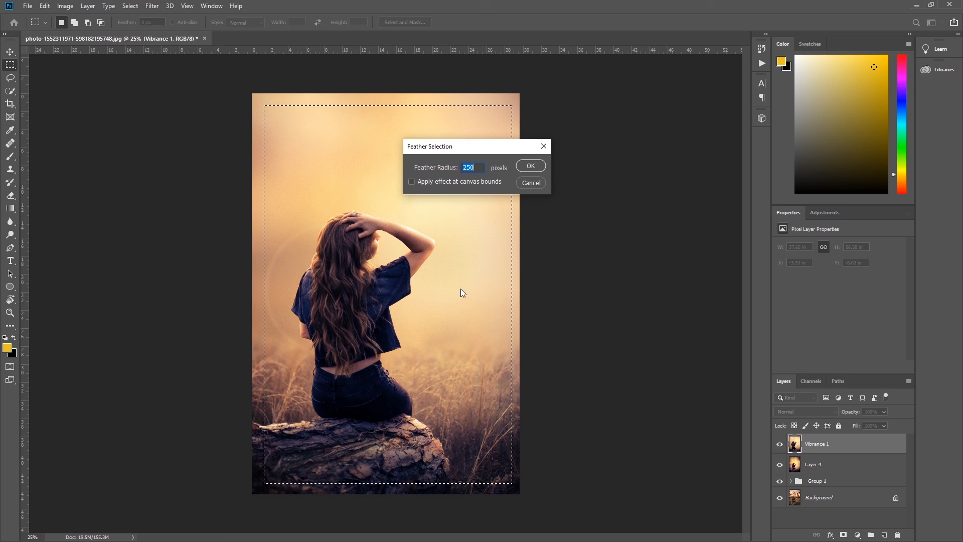
click(531, 165)
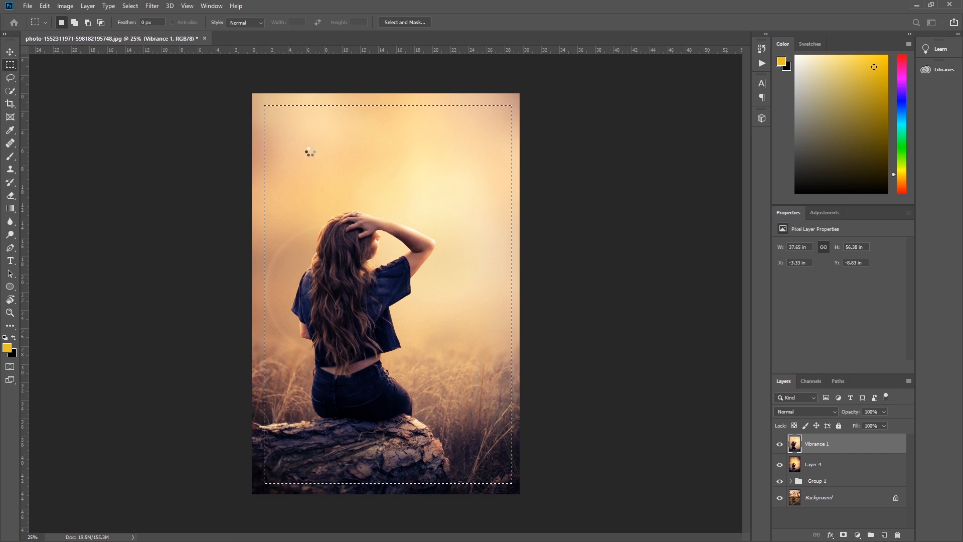
right_click(330, 230)
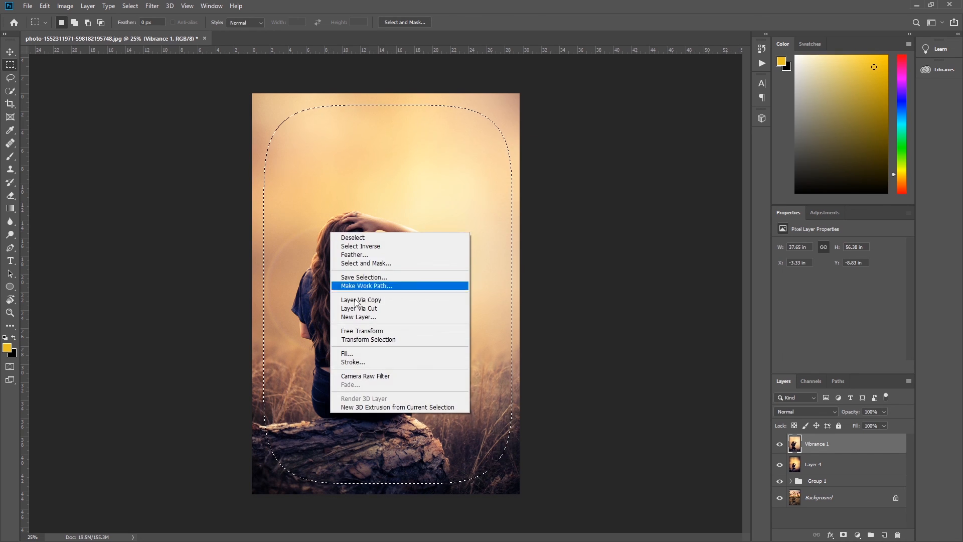
click(354, 255)
click(524, 159)
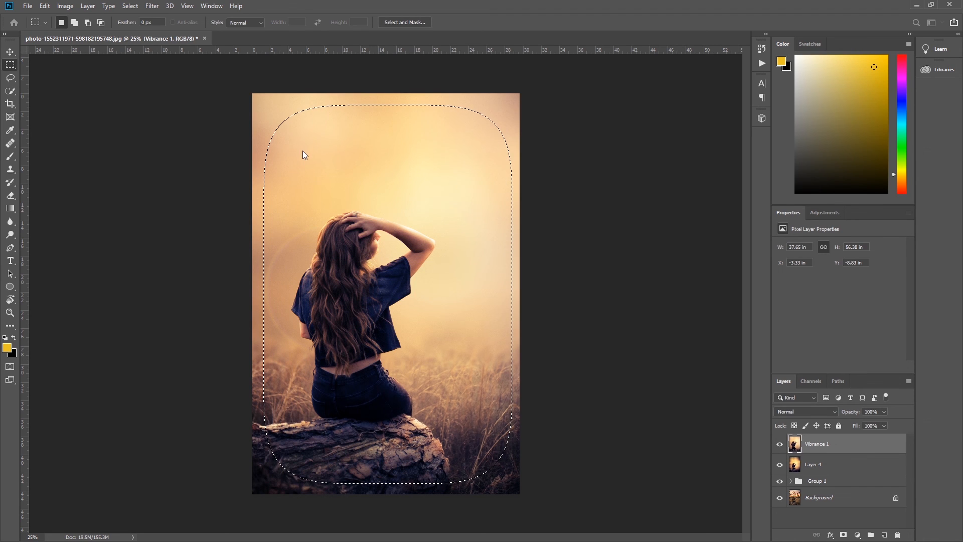
key(shift)
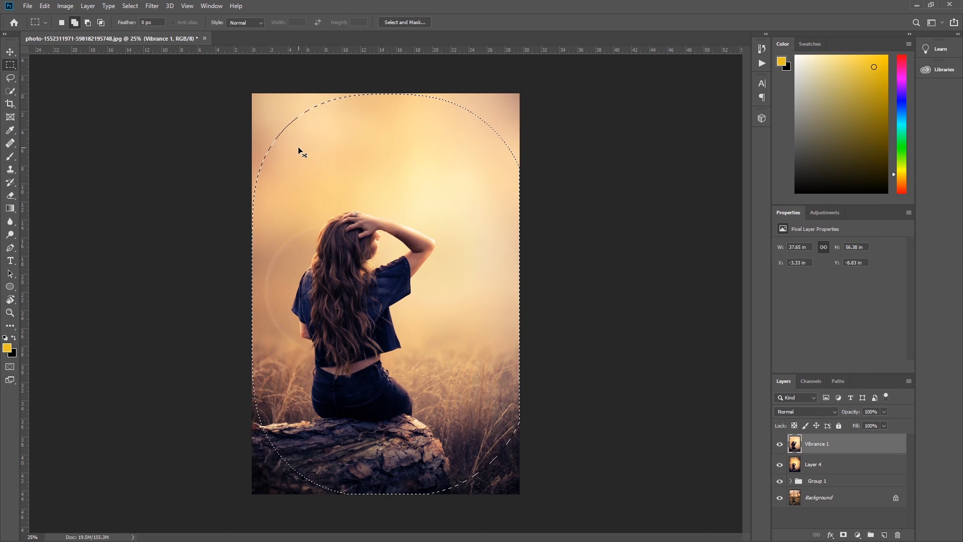
key(ctrl+shift+i)
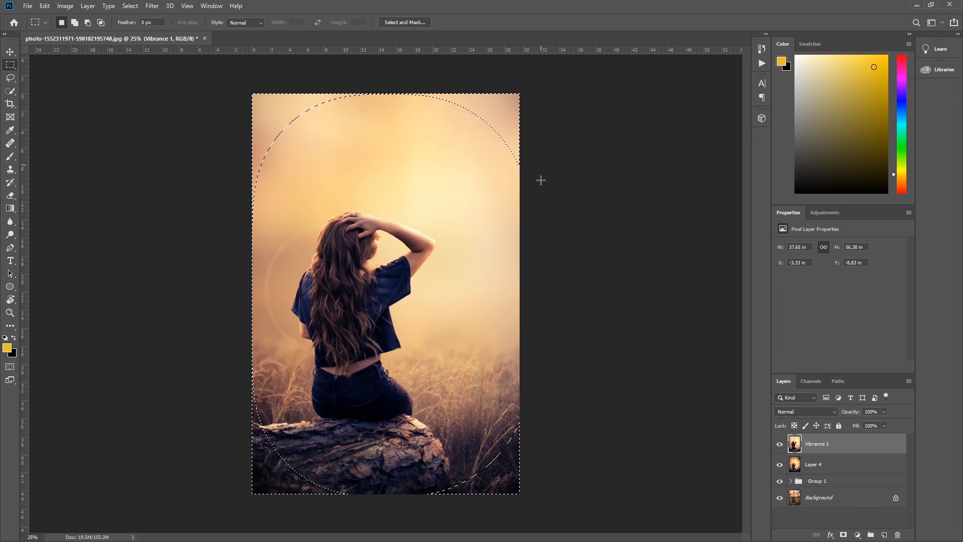
Add a Solid Color fill layer over the selected borders, using dark navy 050b1b sampled from the woman's shirt
click(858, 535)
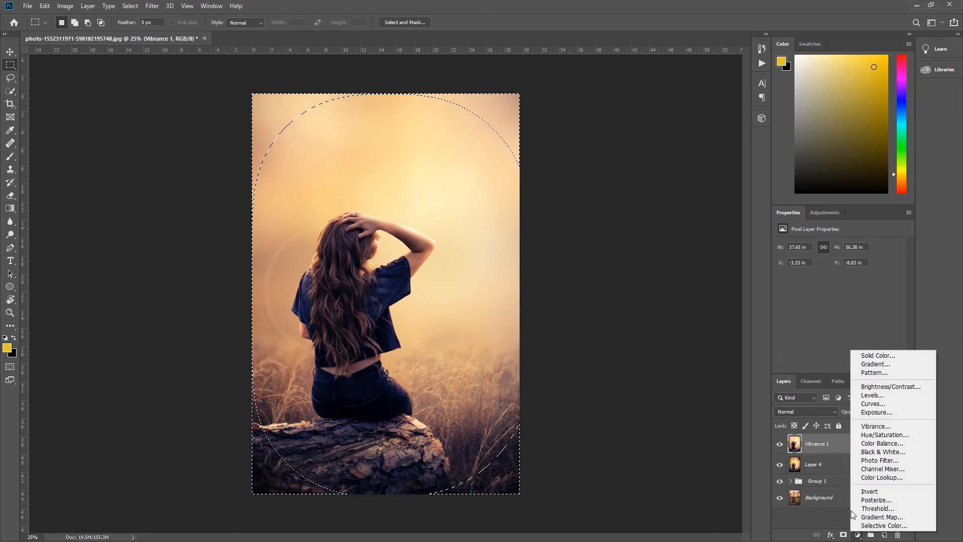
click(868, 356)
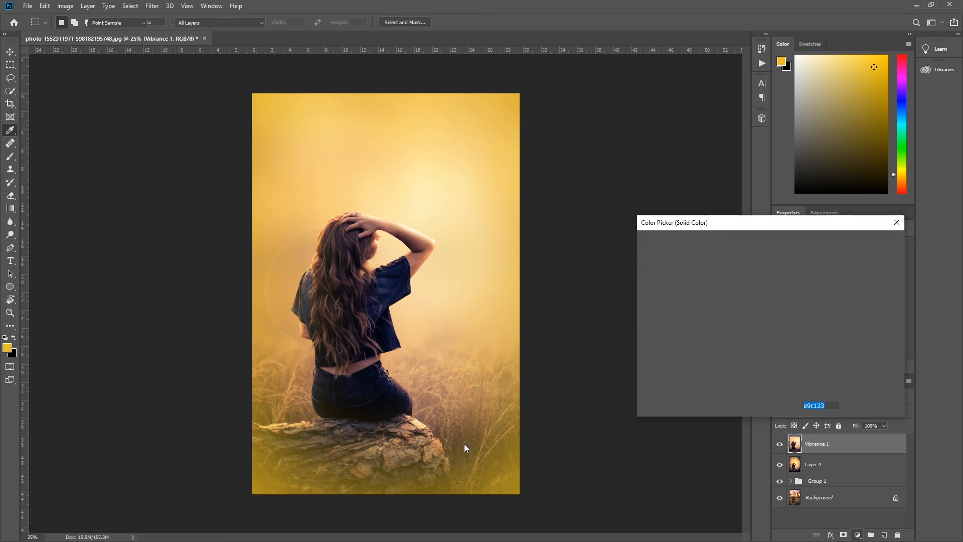
click(424, 415)
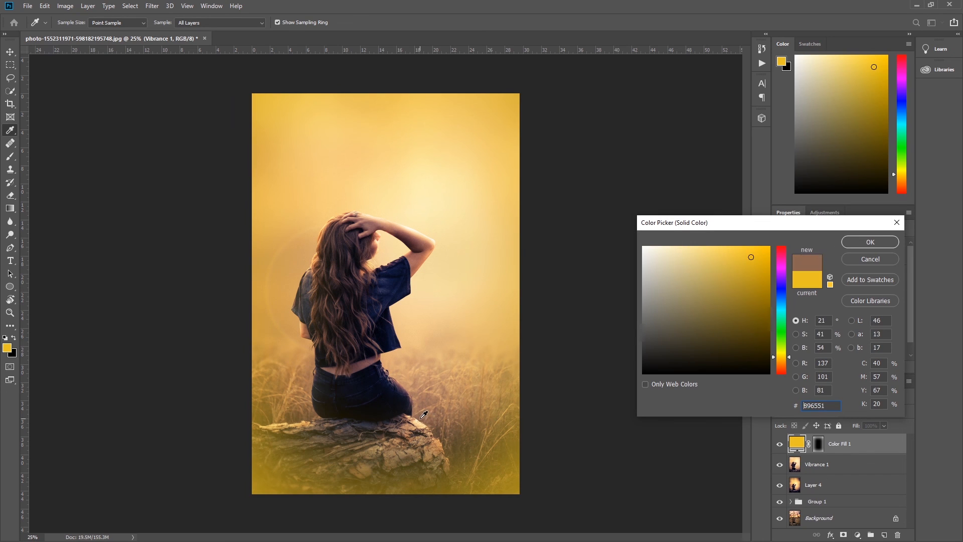
click(387, 344)
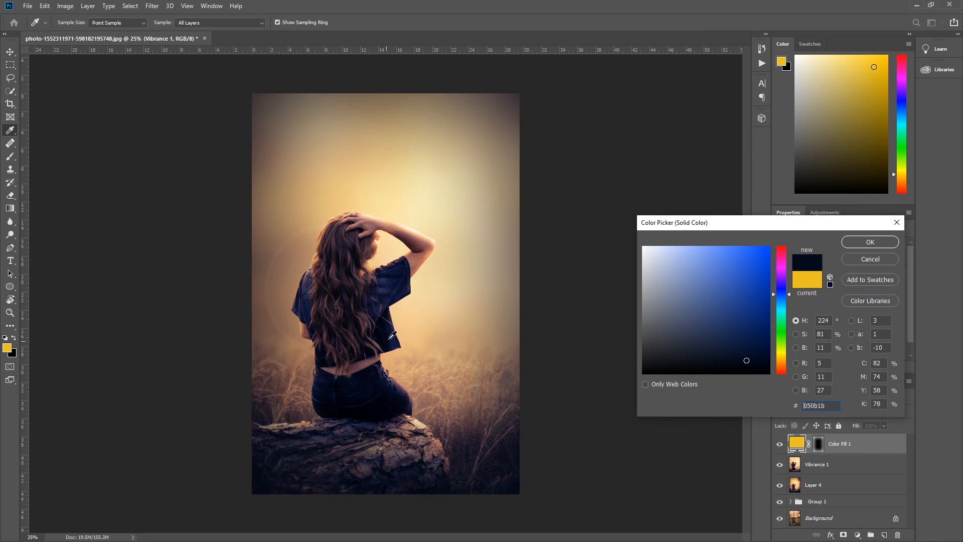
click(870, 242)
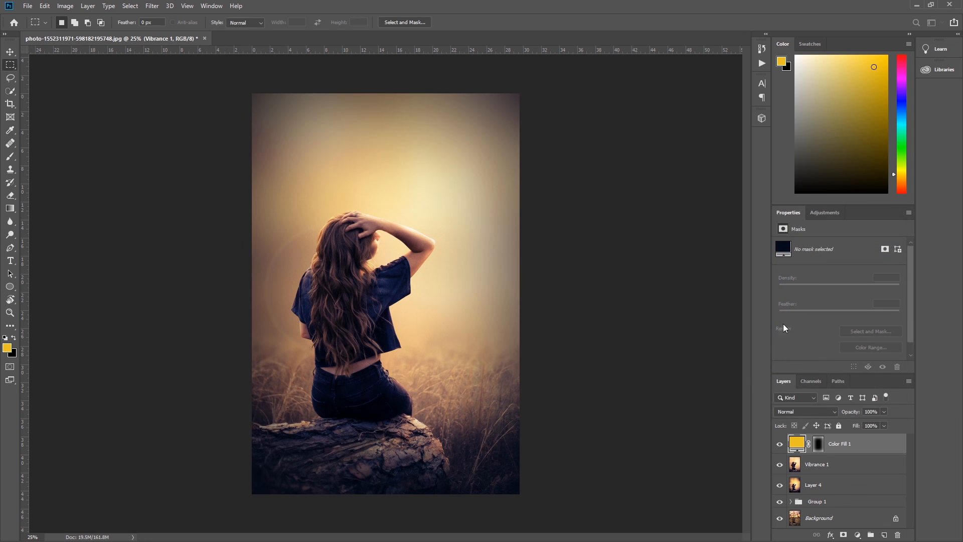
Compare the image with Color Fill 1 hidden and shown, and stamp all visible layers into a new layer on top
click(780, 446)
click(781, 445)
key(ctrl+shift+alt+e)
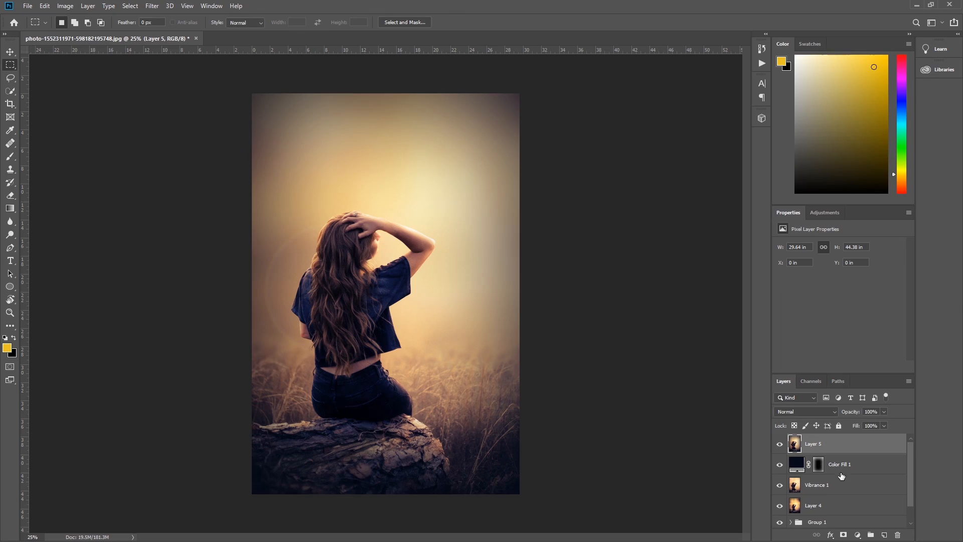